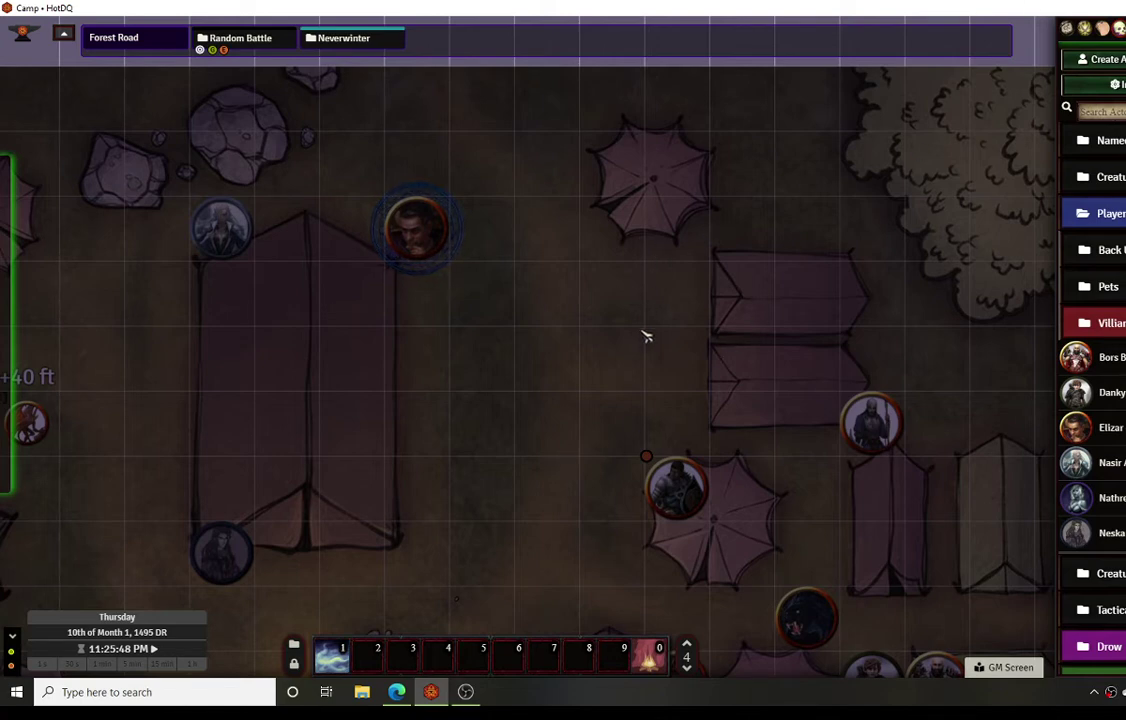
Step: Open the Elizar token's character sheet and open its Invisibility spell for editing
click(410, 238)
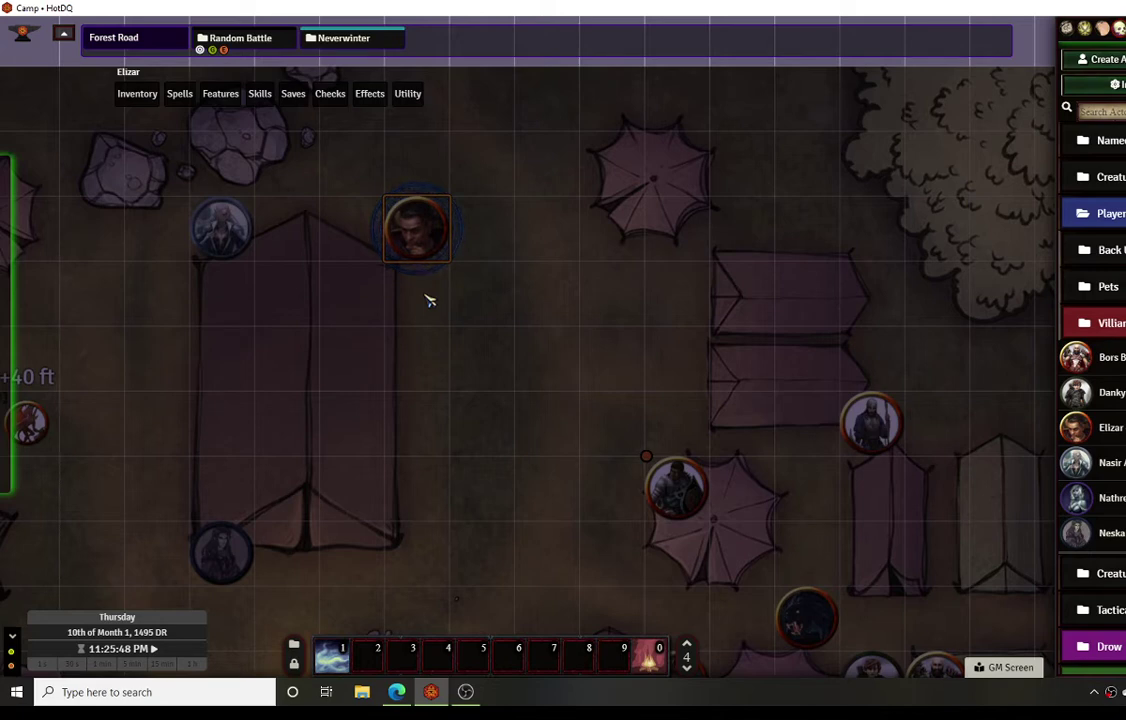
double_click(425, 244)
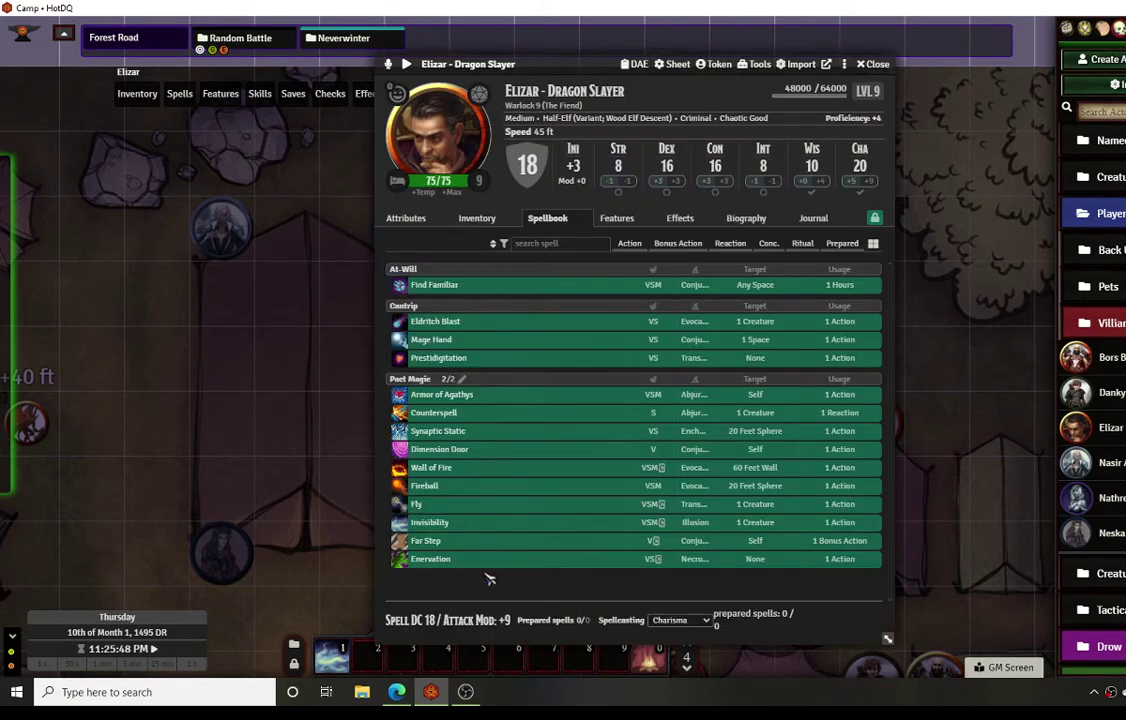
right_click(487, 526)
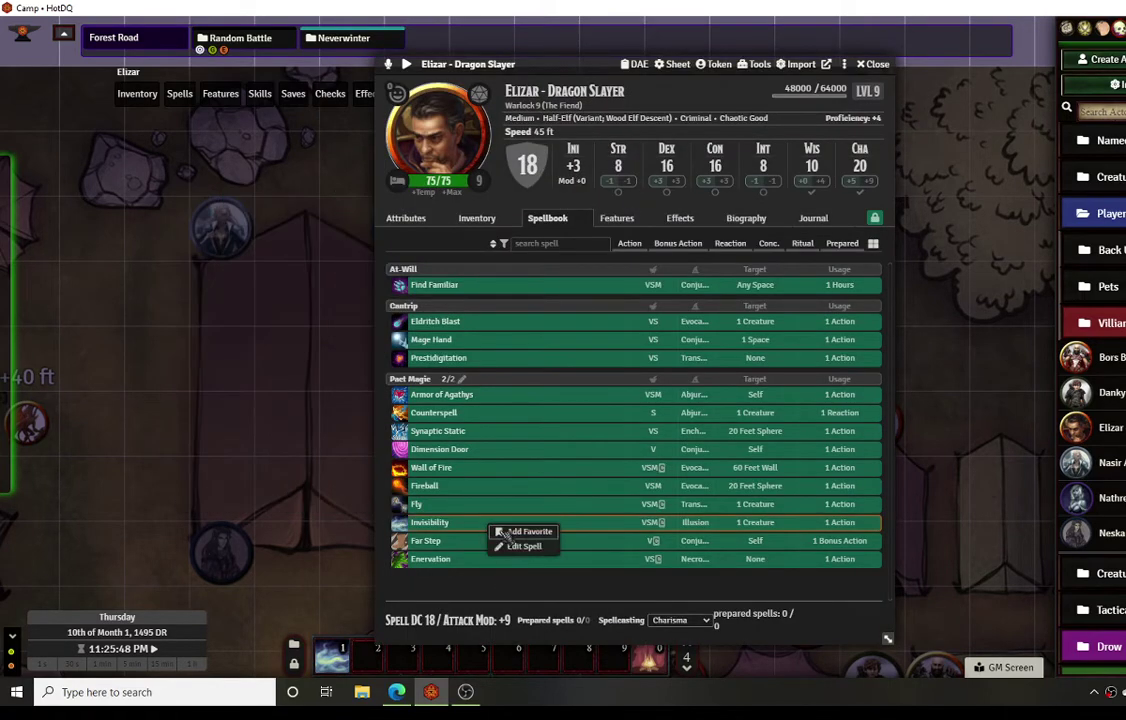
click(522, 546)
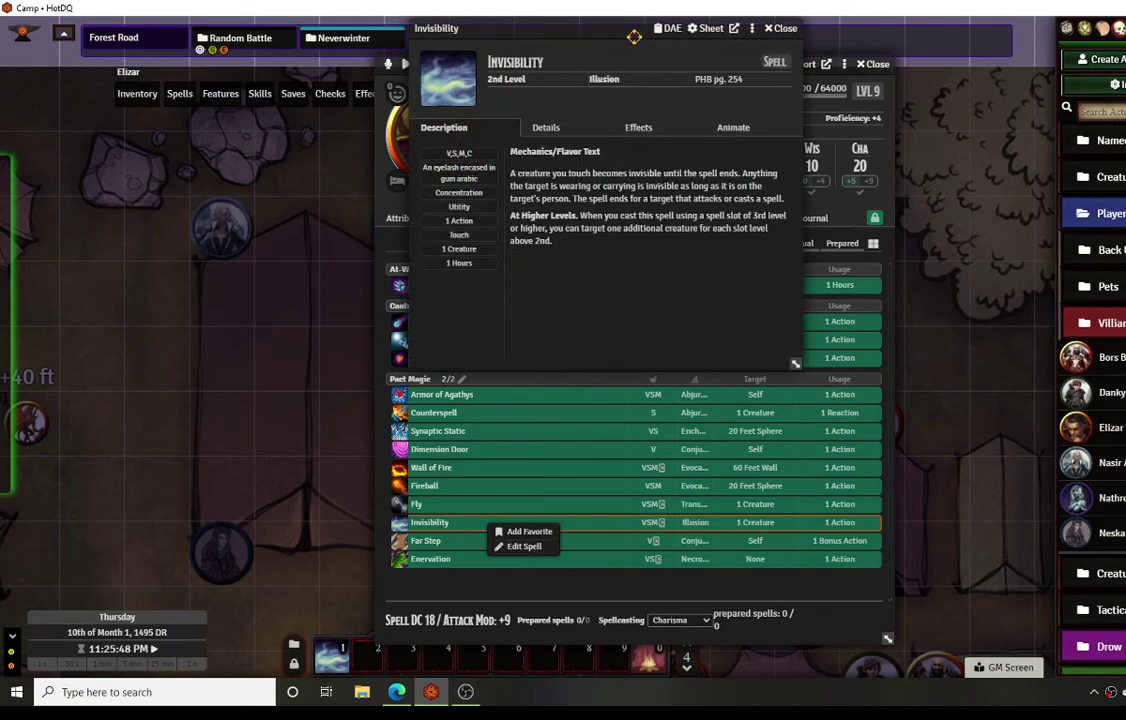
drag(630, 30, 643, 245)
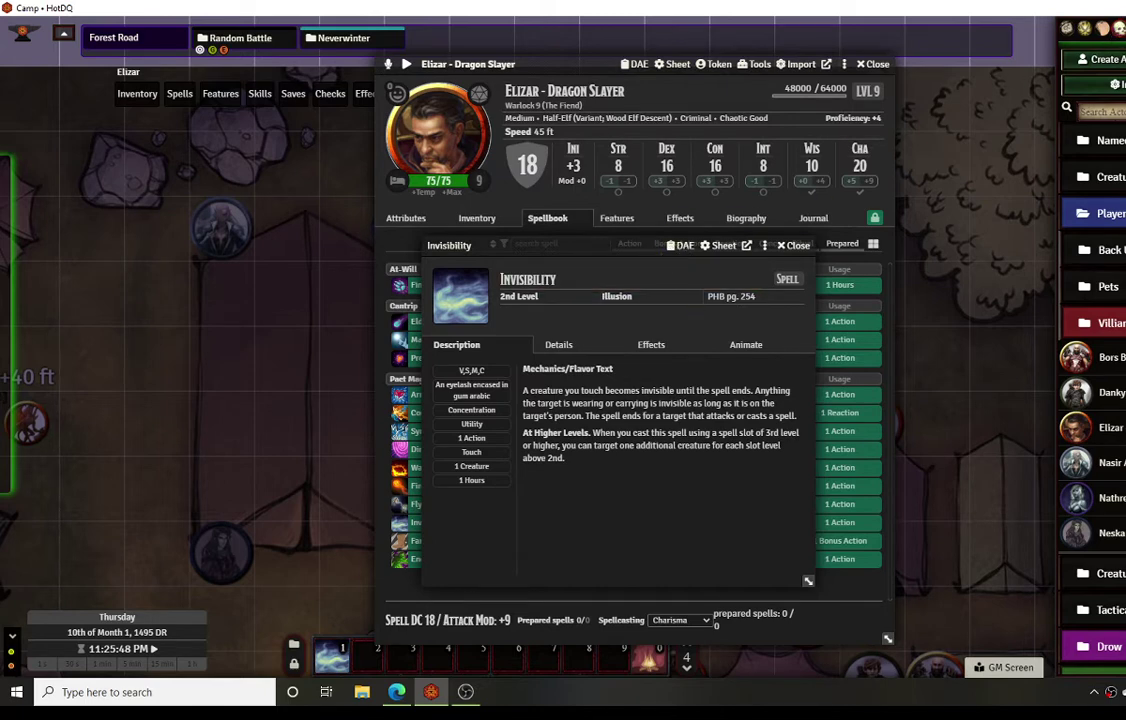
Step: Search the Spells (SRD) compendium for "inv" and import the Invisibility spell into the world's items
click(1104, 28)
click(1118, 240)
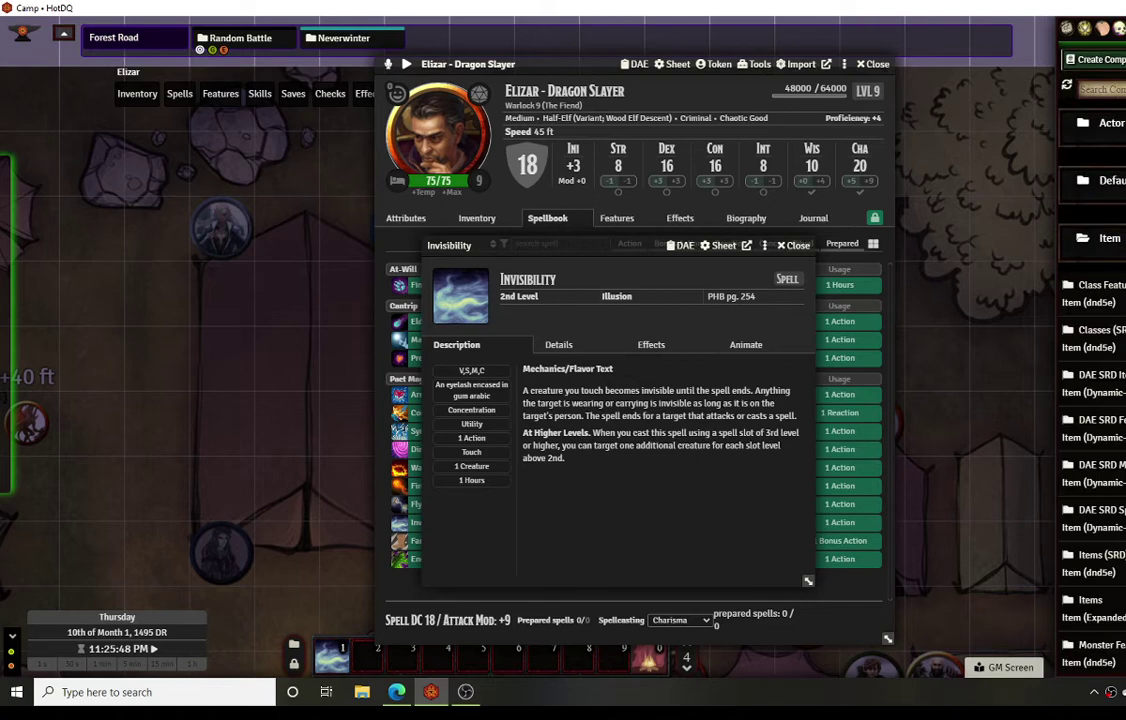
scroll(1095, 394, down, 1)
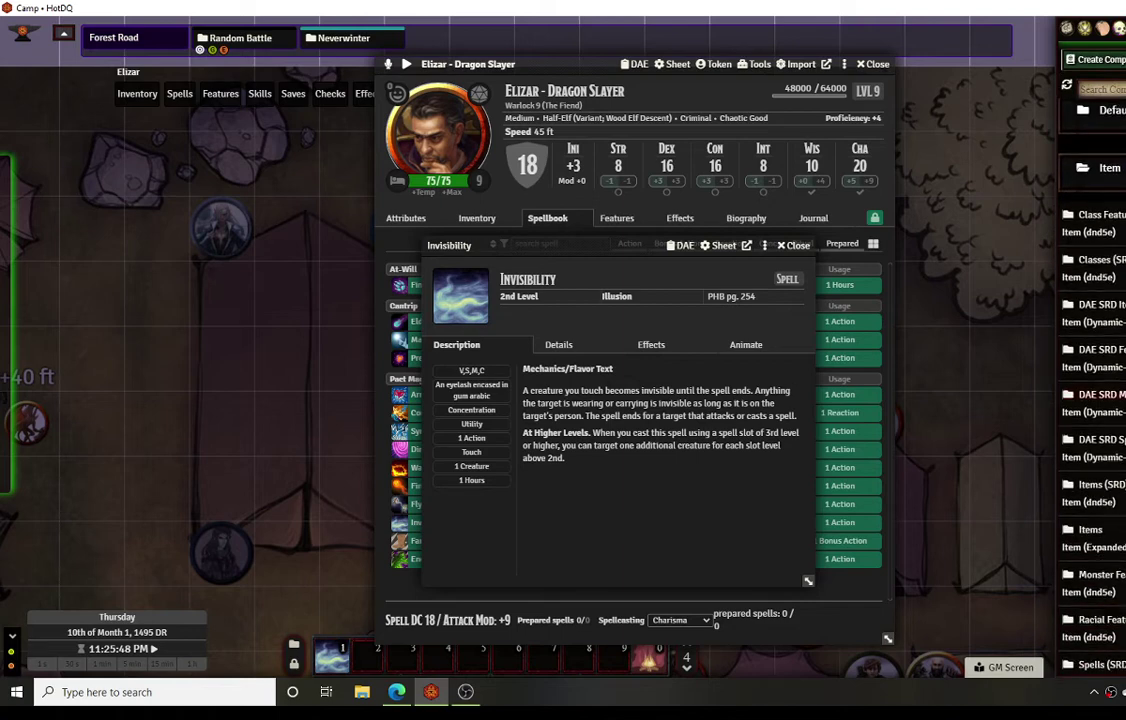
scroll(1112, 570, down, 1)
click(1108, 602)
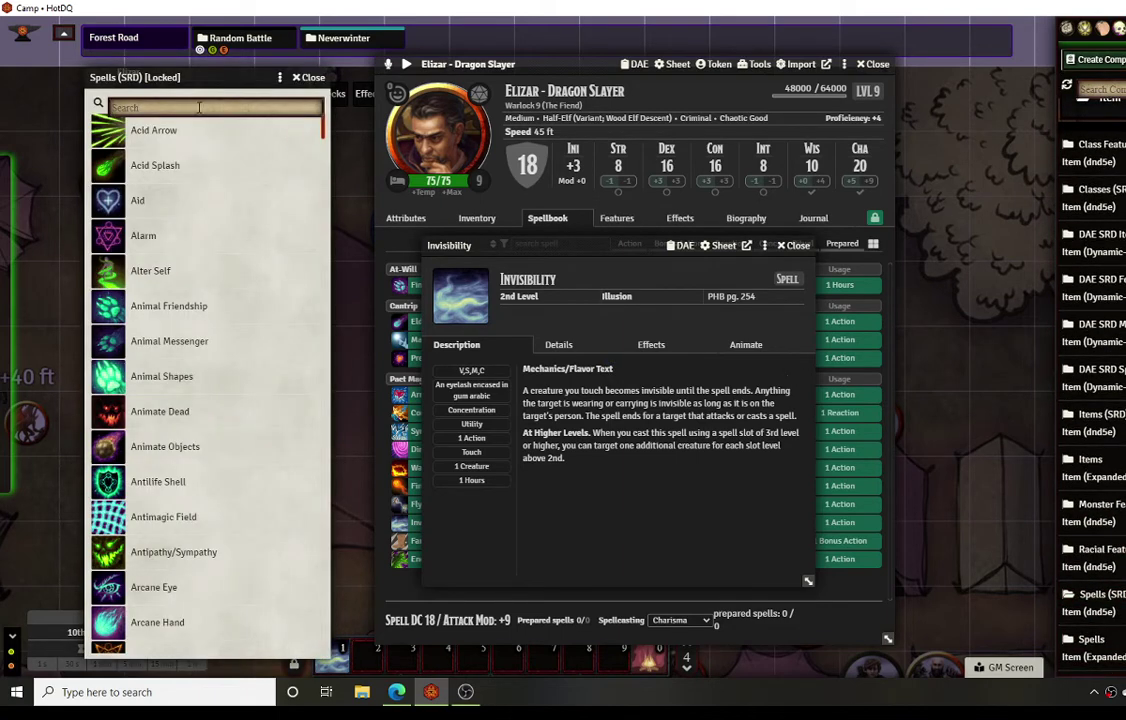
text(inv)
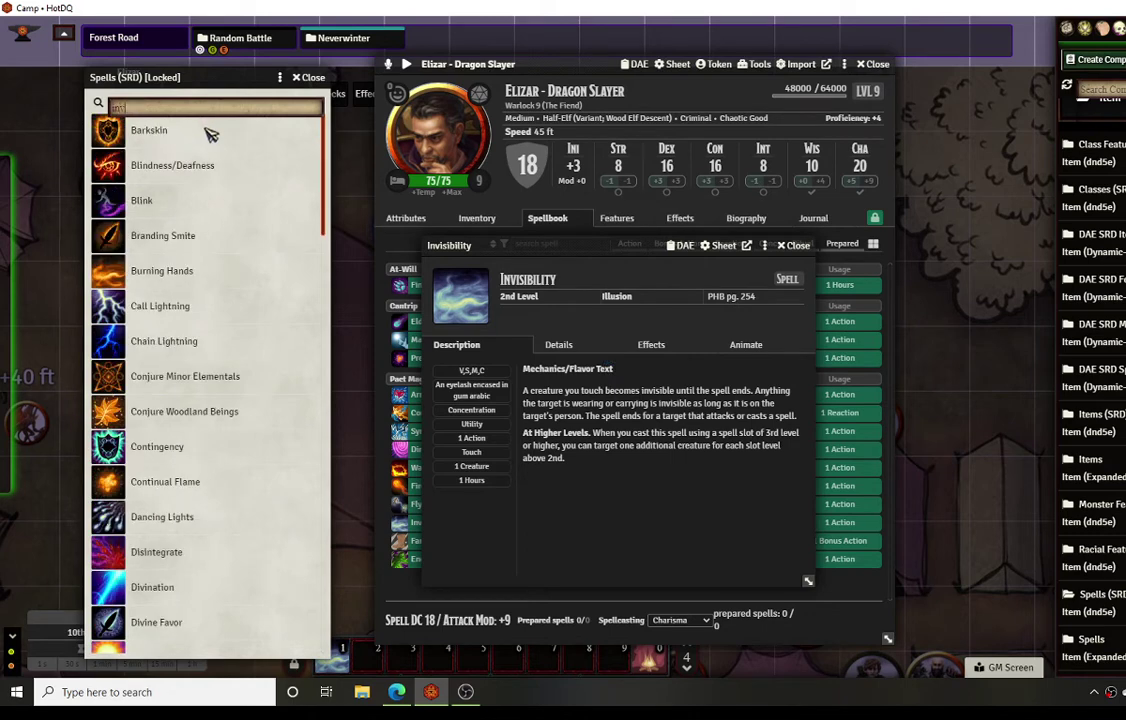
right_click(162, 206)
click(140, 230)
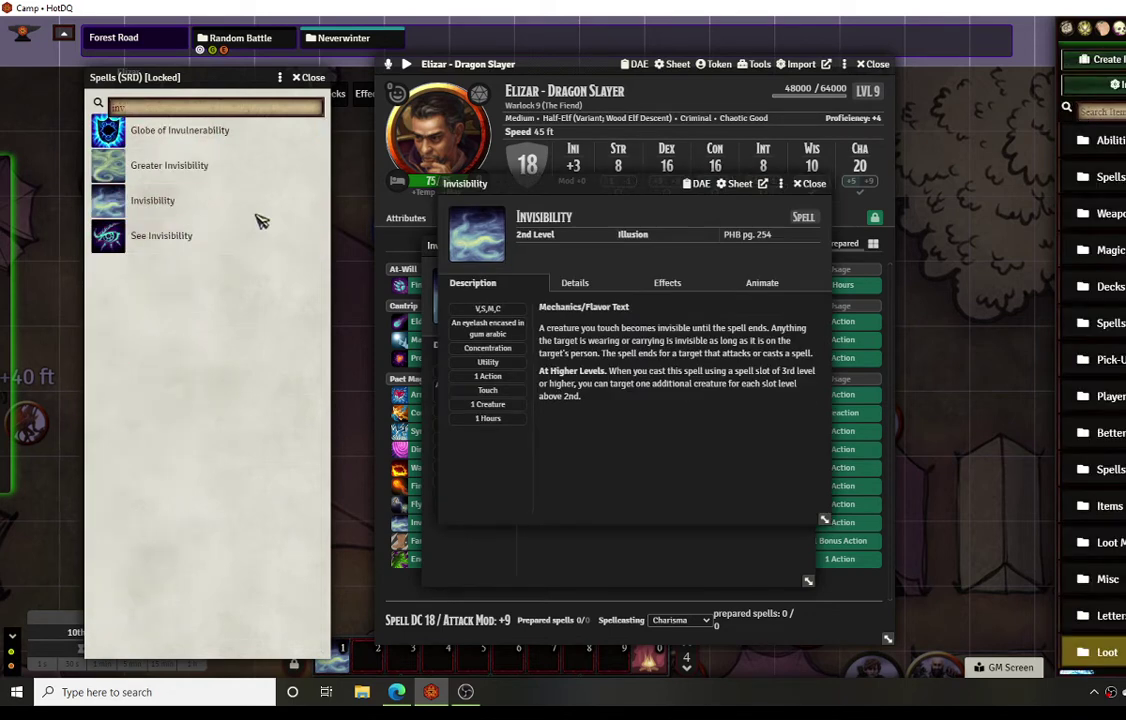
drag(716, 183, 700, 245)
click(312, 79)
Step: Open the imported Invisibility item from the items list
scroll(1092, 400, down, 5)
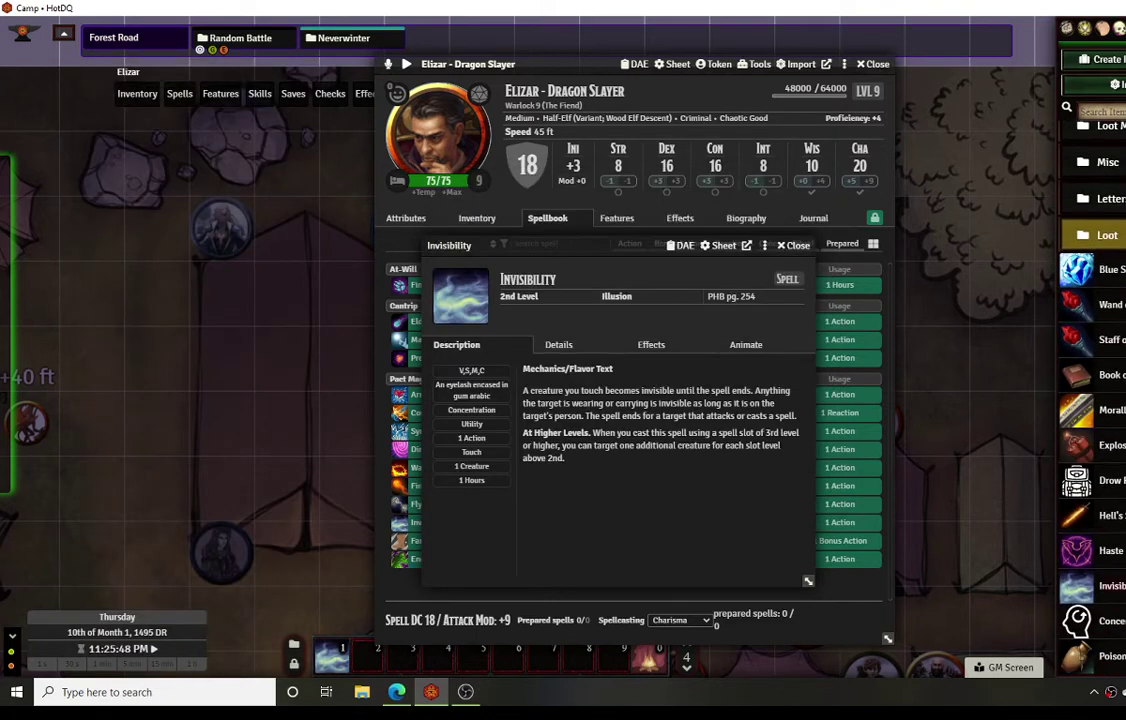
right_click(1112, 590)
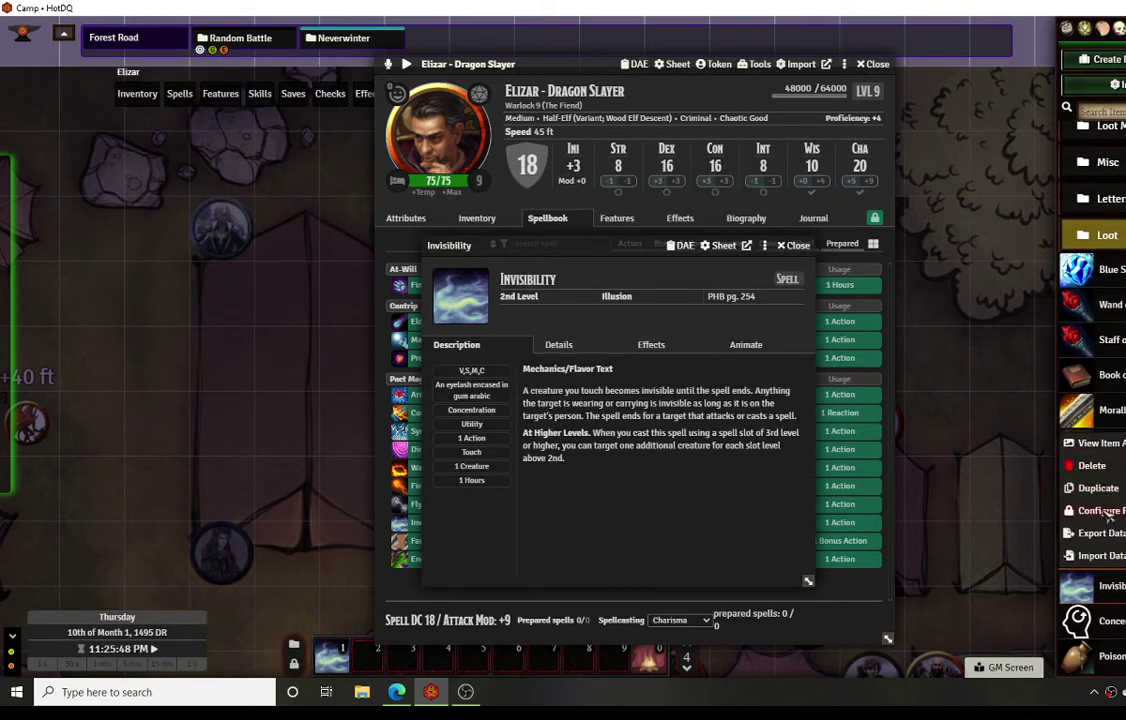
click(1098, 443)
Step: Create a new DAE active effect on the imported Invisibility item, arranging the open windows and minimizing the Elizar sheet
click(697, 183)
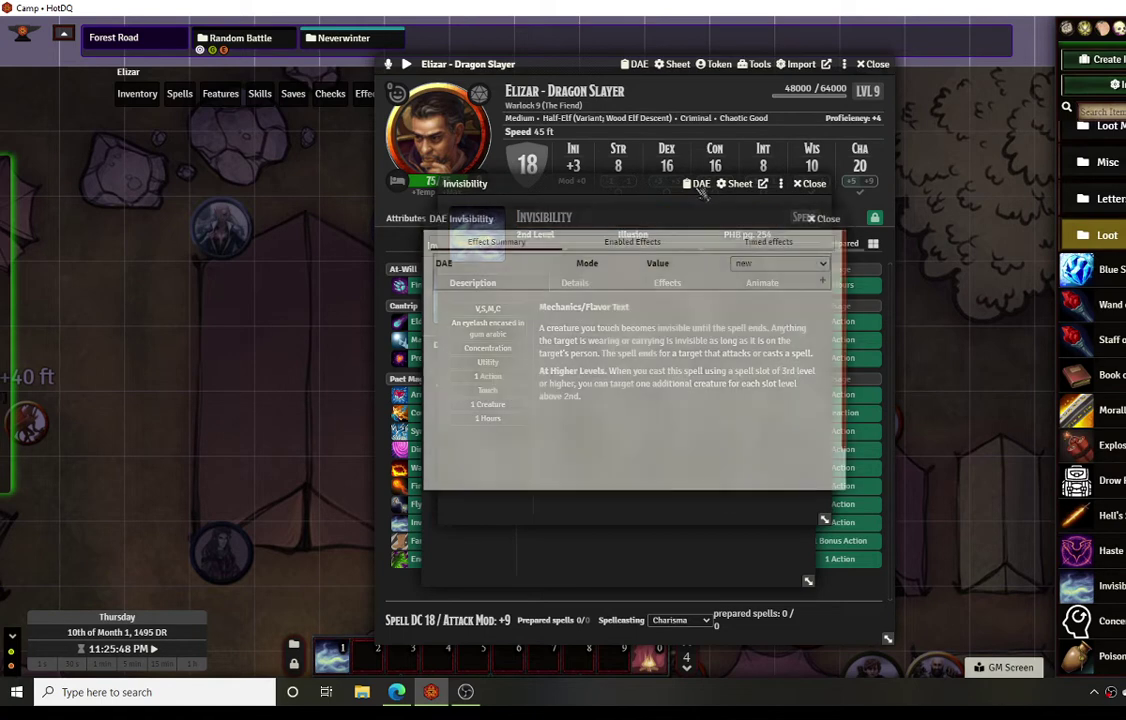
click(677, 234)
drag(654, 188, 405, 261)
click(537, 190)
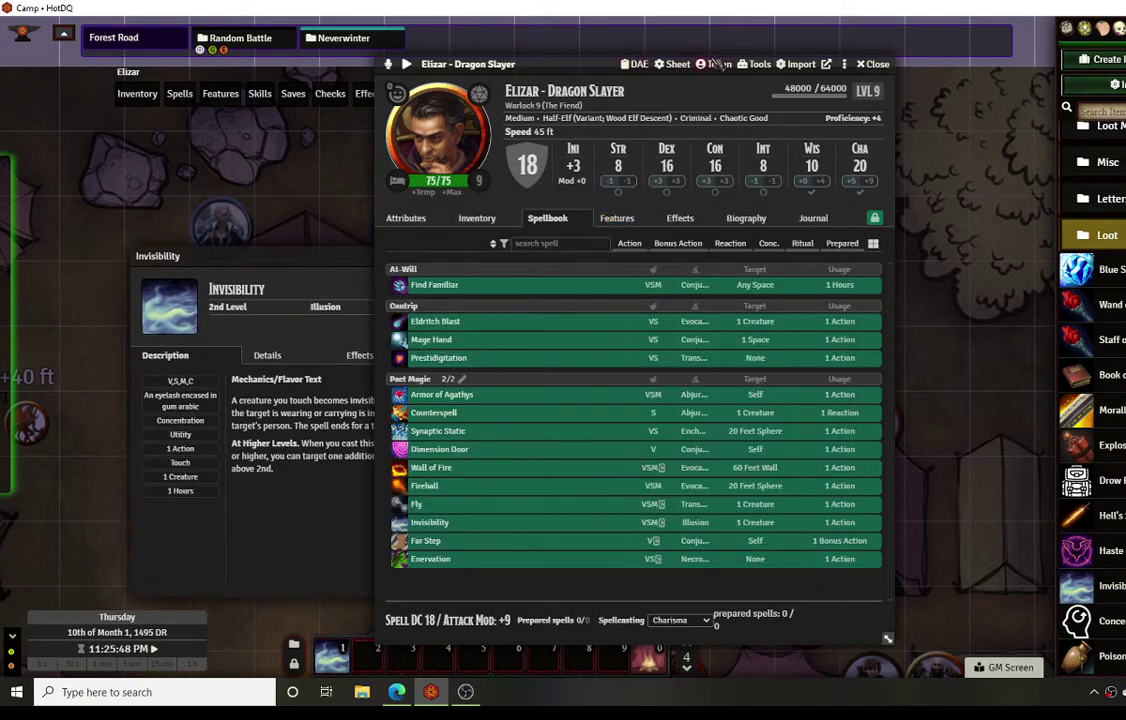
double_click(566, 70)
drag(613, 218, 748, 236)
click(946, 296)
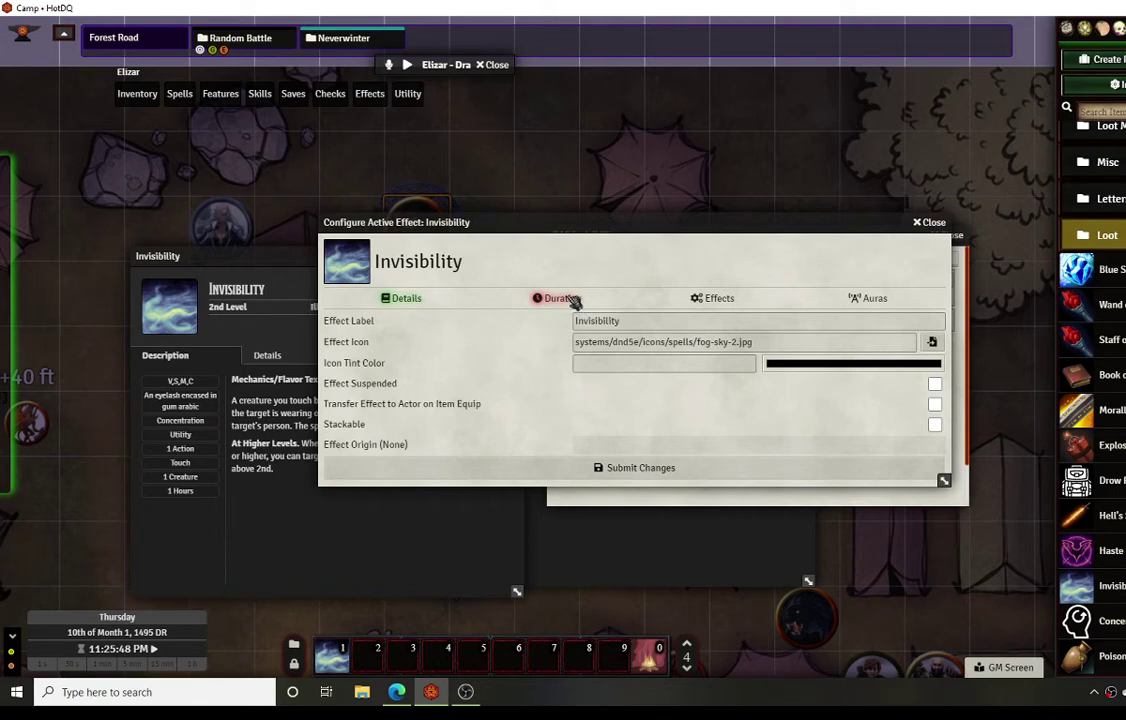
Step: Give the new Invisibility effect the special duration "1 Attack: Expires on the next attack by the character" and add three blank attribute rows
click(576, 300)
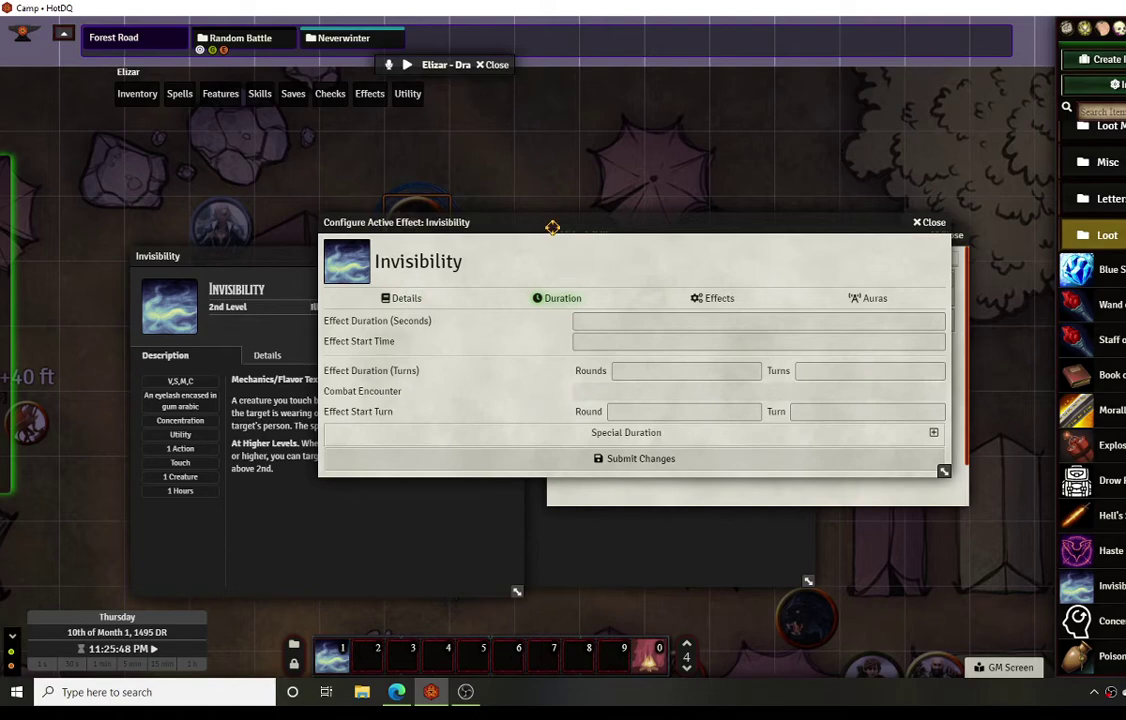
drag(554, 226, 770, 291)
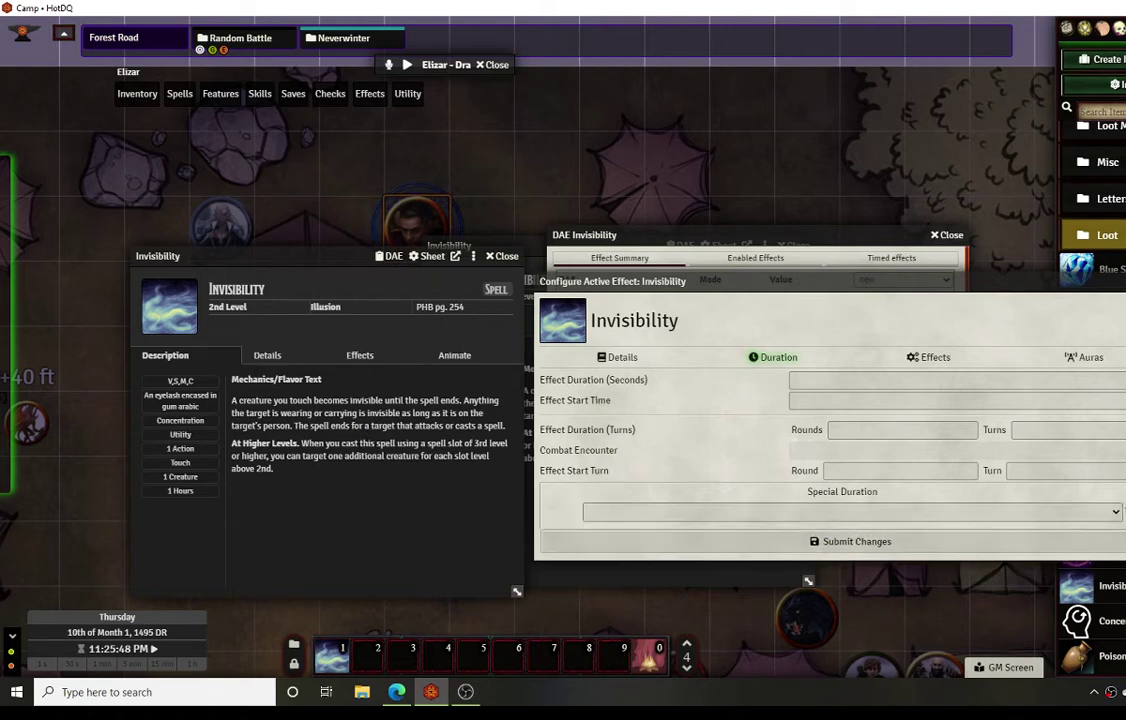
click(982, 512)
scroll(780, 400, up, 2)
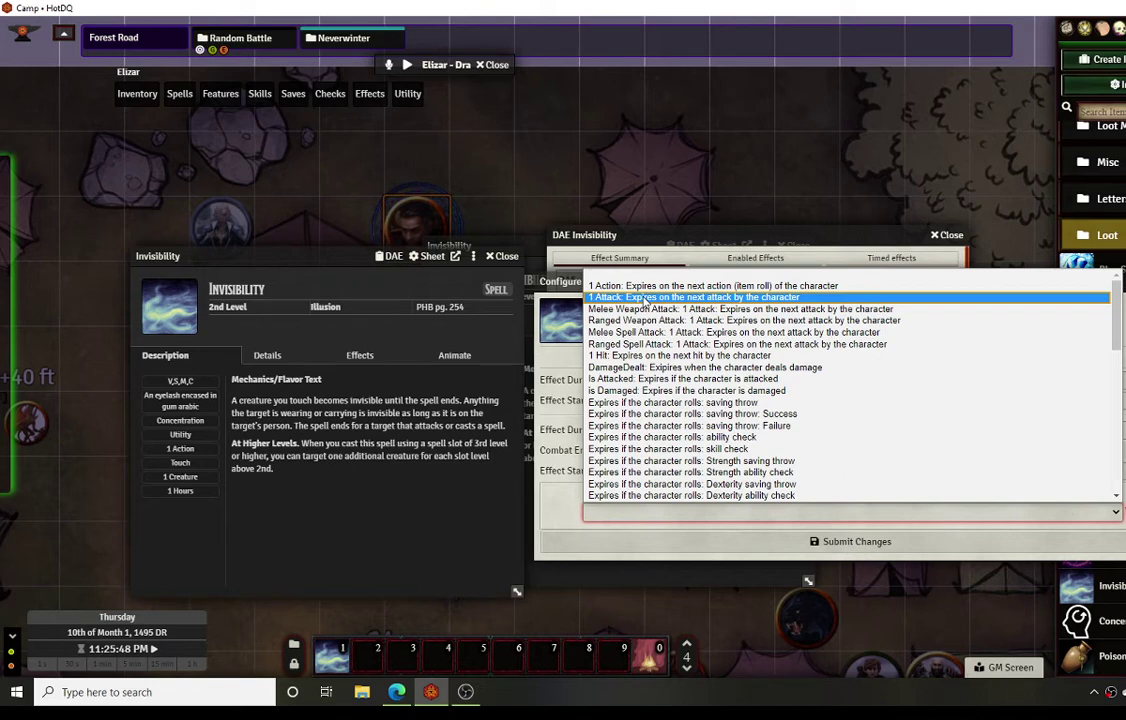
click(645, 300)
click(925, 360)
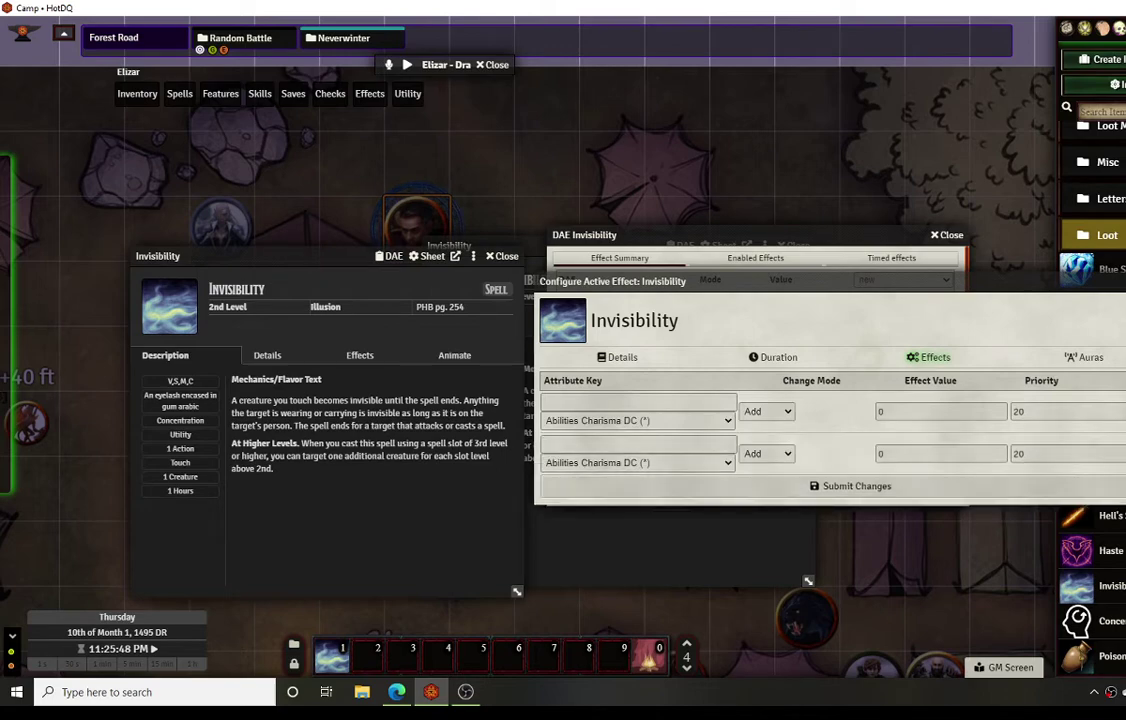
drag(849, 281, 564, 279)
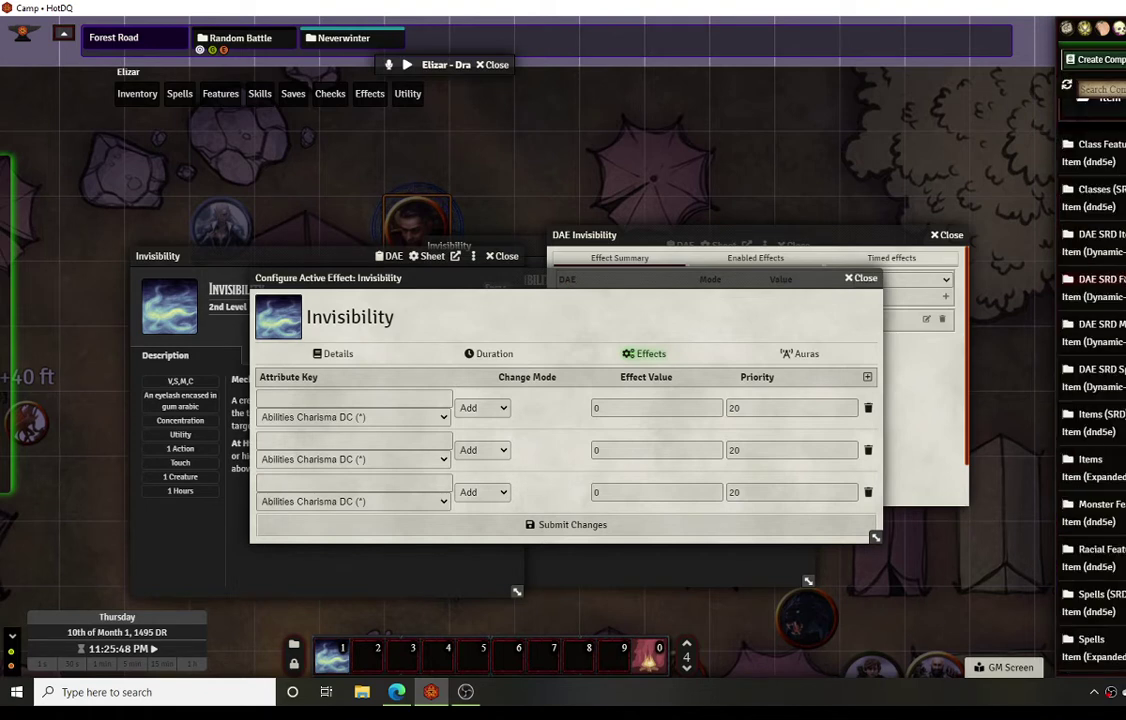
Step: Examine the active effect attributes of the Invisibility spell in the DAE SRD Spells compendium for reference
scroll(1122, 283, up, 2)
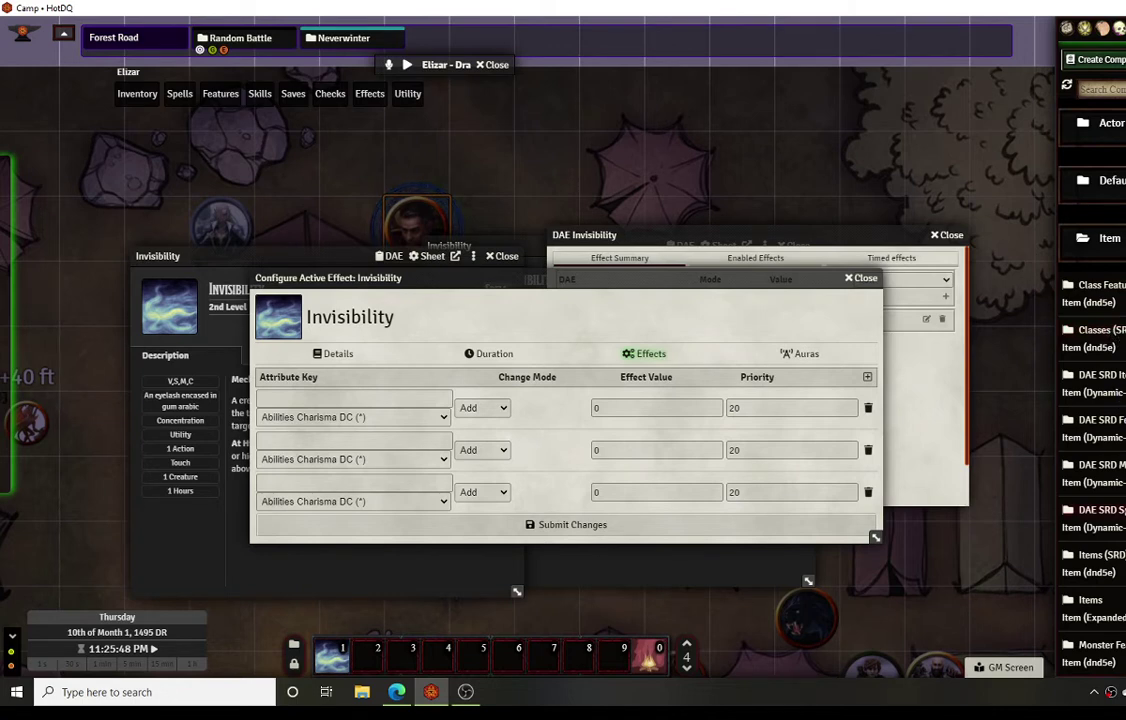
click(1095, 512)
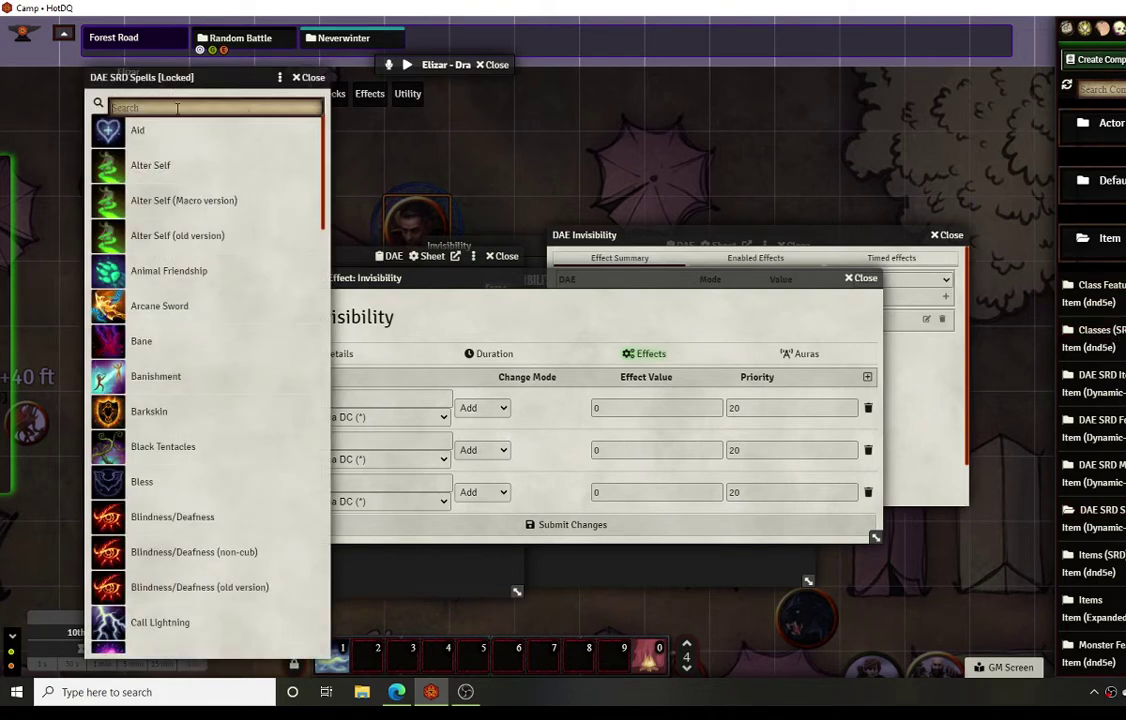
scroll(205, 360, down, 8)
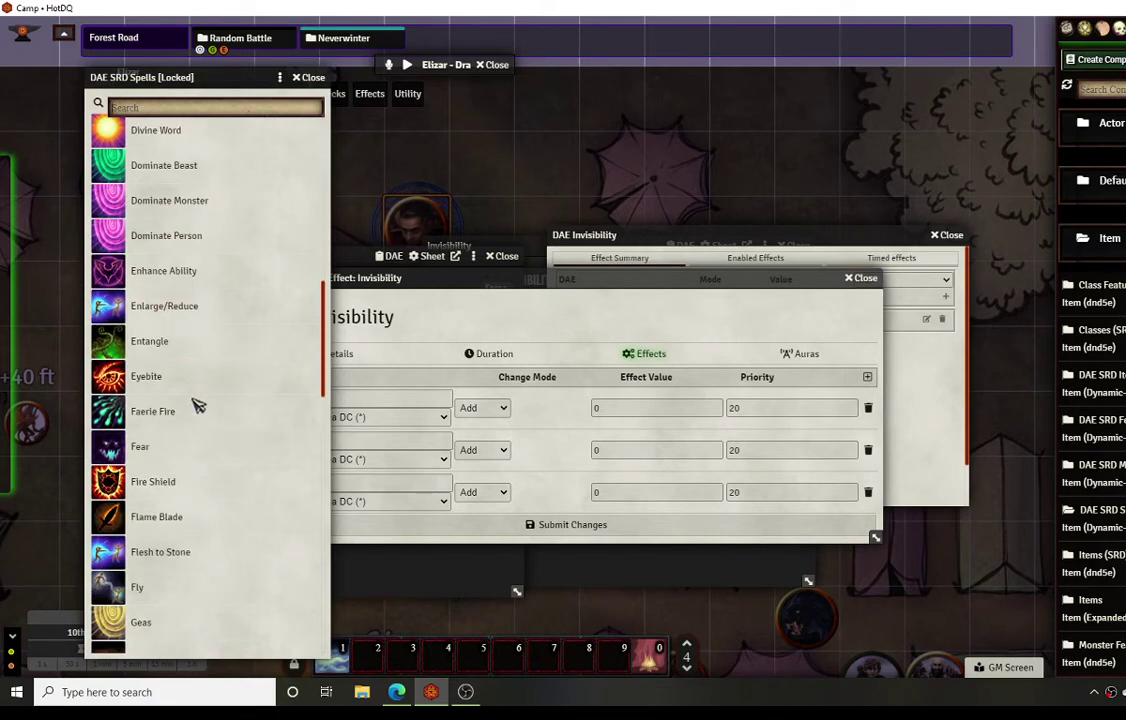
scroll(197, 404, down, 5)
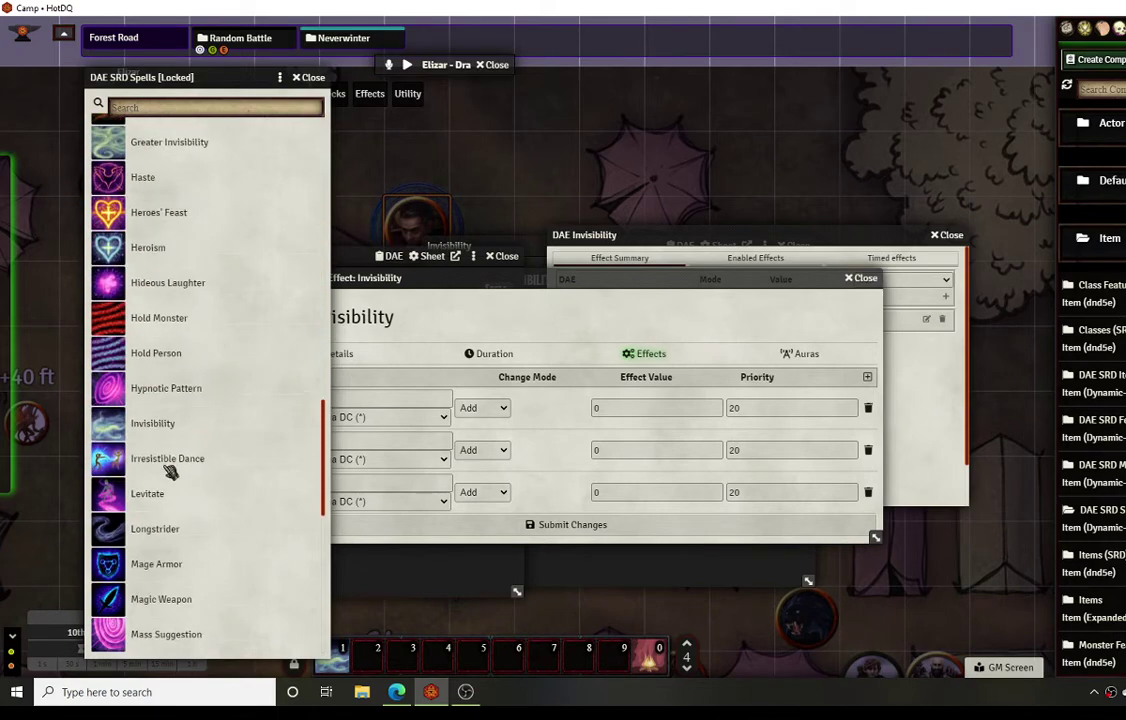
right_click(157, 414)
click(165, 413)
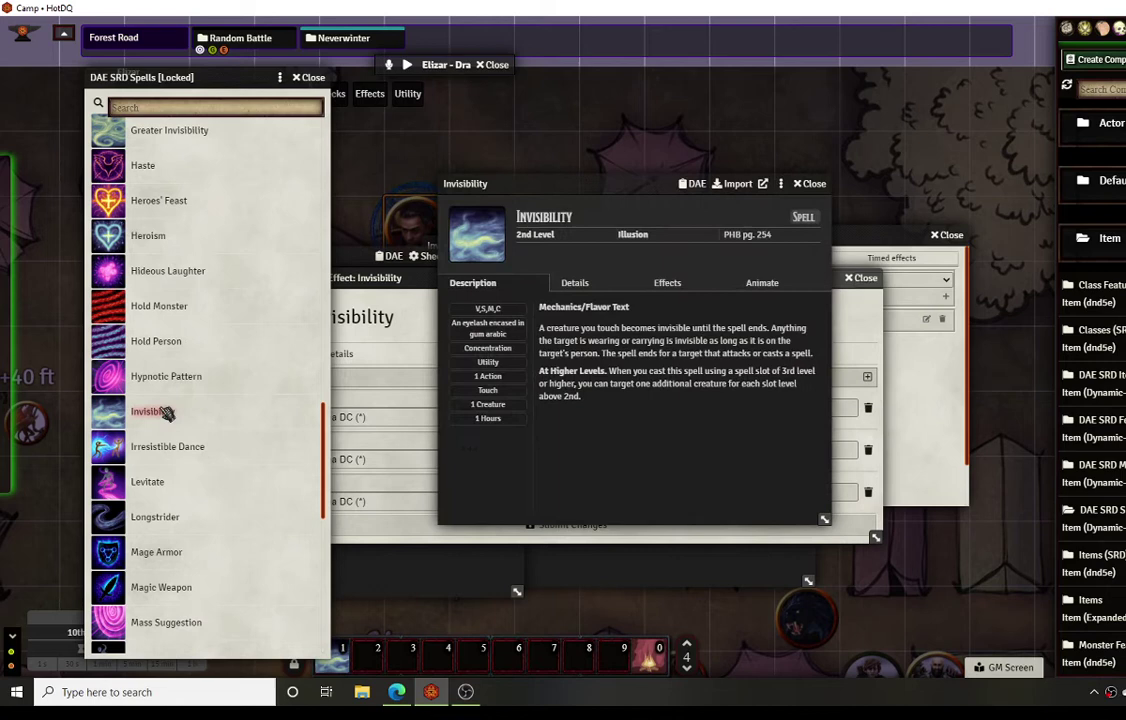
click(693, 183)
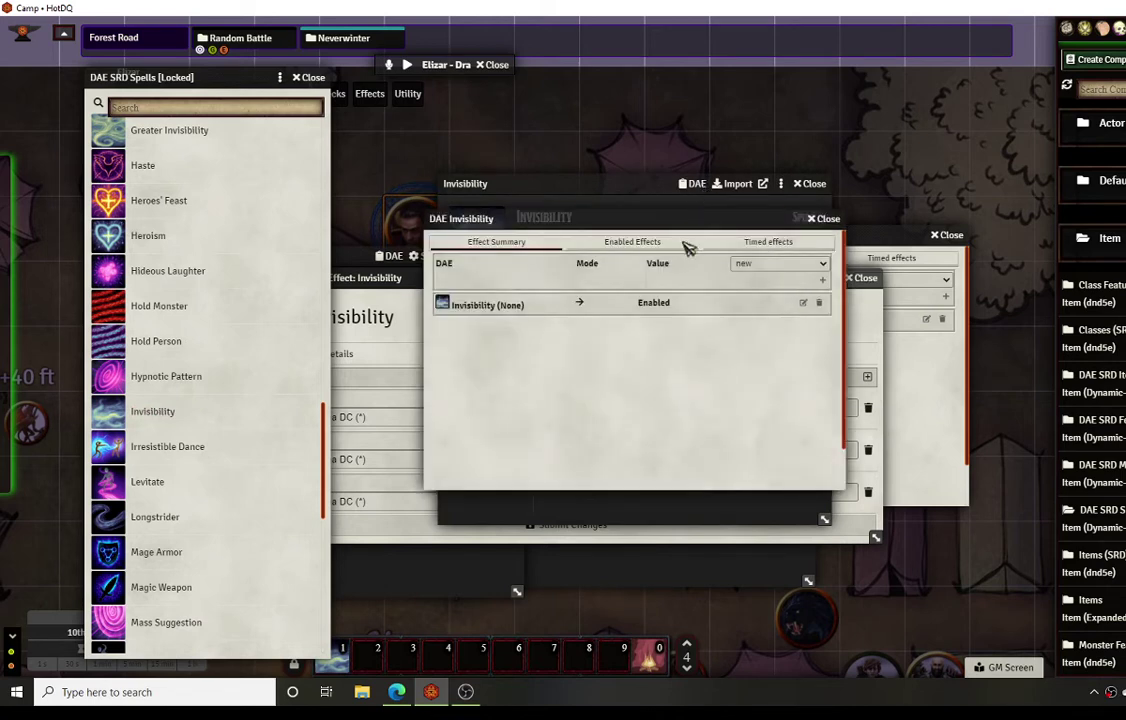
click(806, 304)
click(717, 298)
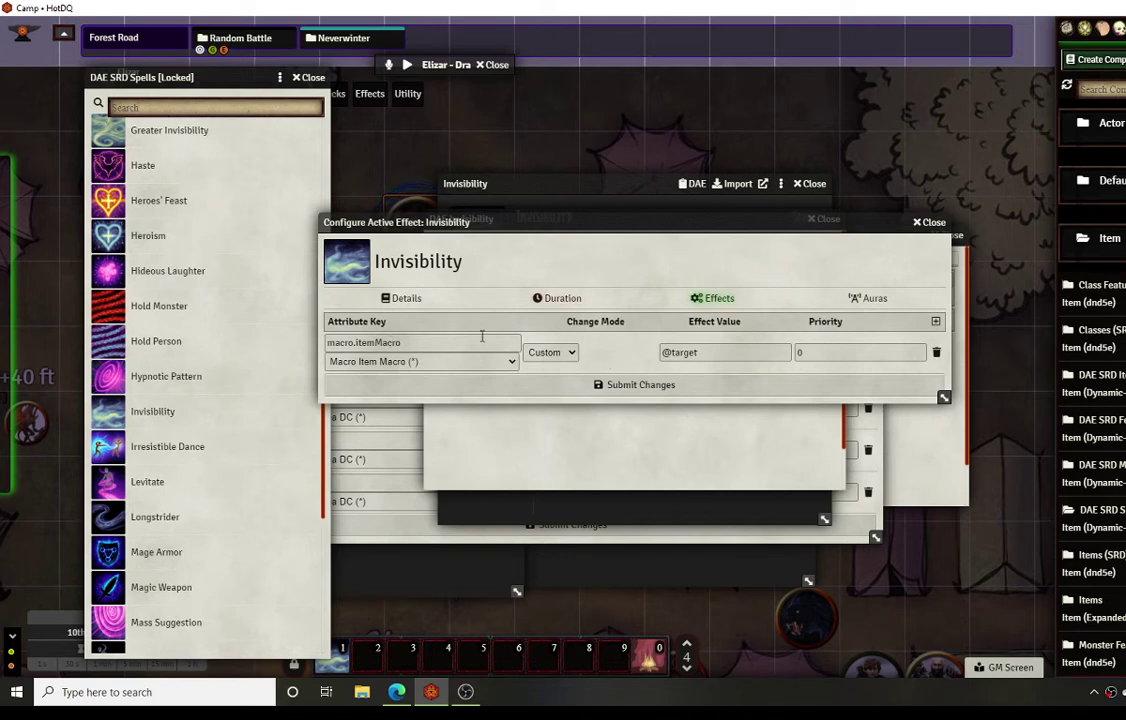
click(929, 222)
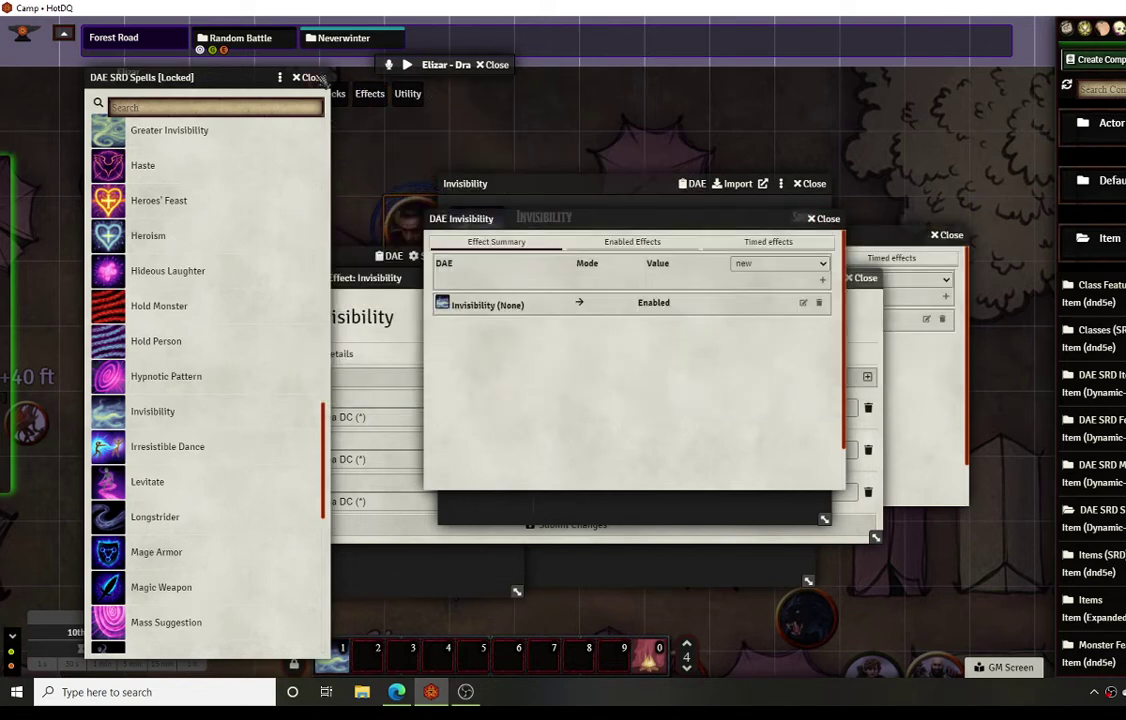
click(728, 196)
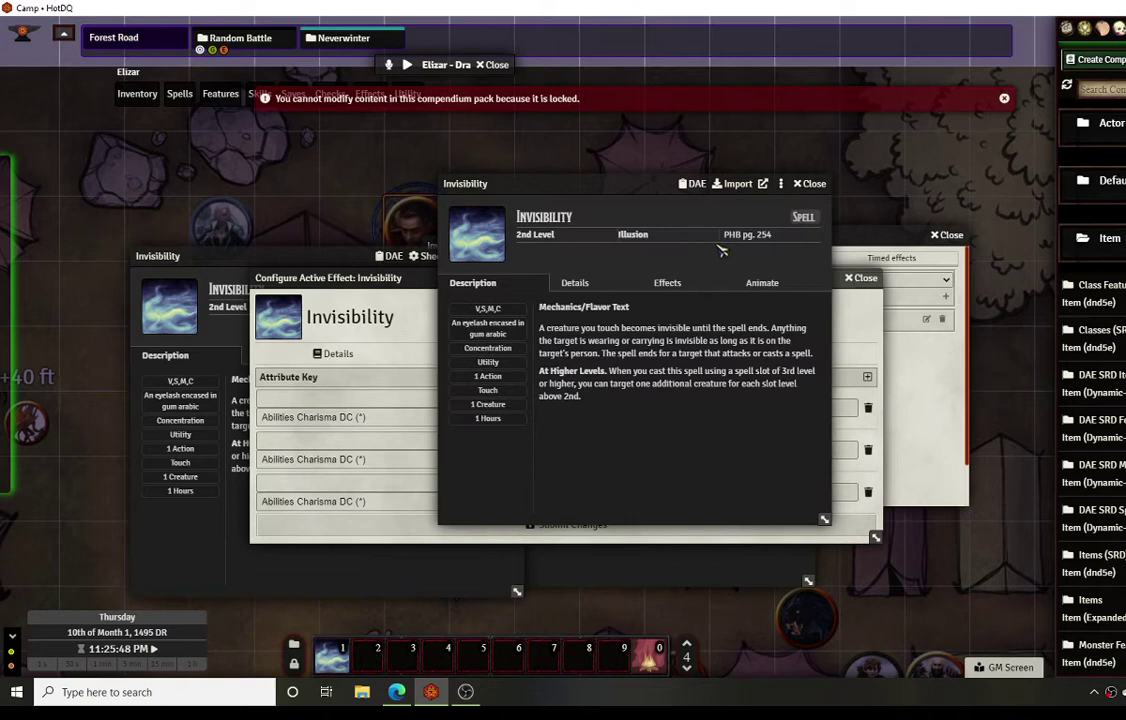
drag(638, 189, 850, 251)
click(810, 241)
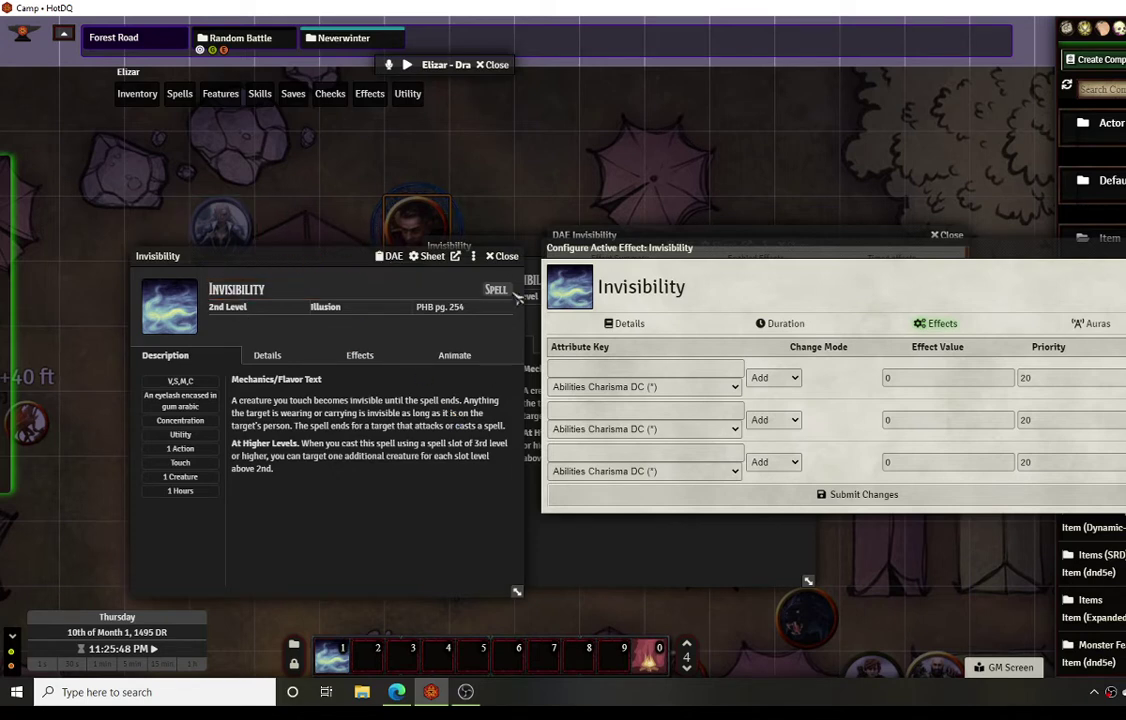
Step: Examine the attribute keys and values of the active effect on Elizar's own Invisibility spell through DAE
click(536, 246)
click(655, 344)
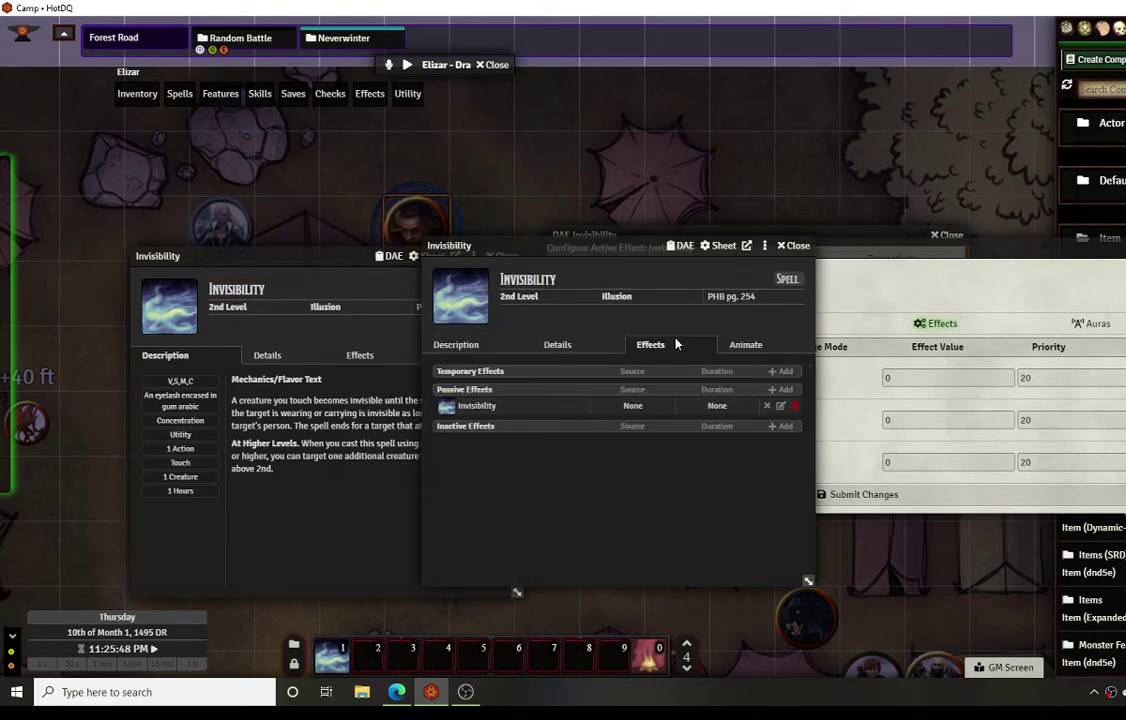
click(780, 405)
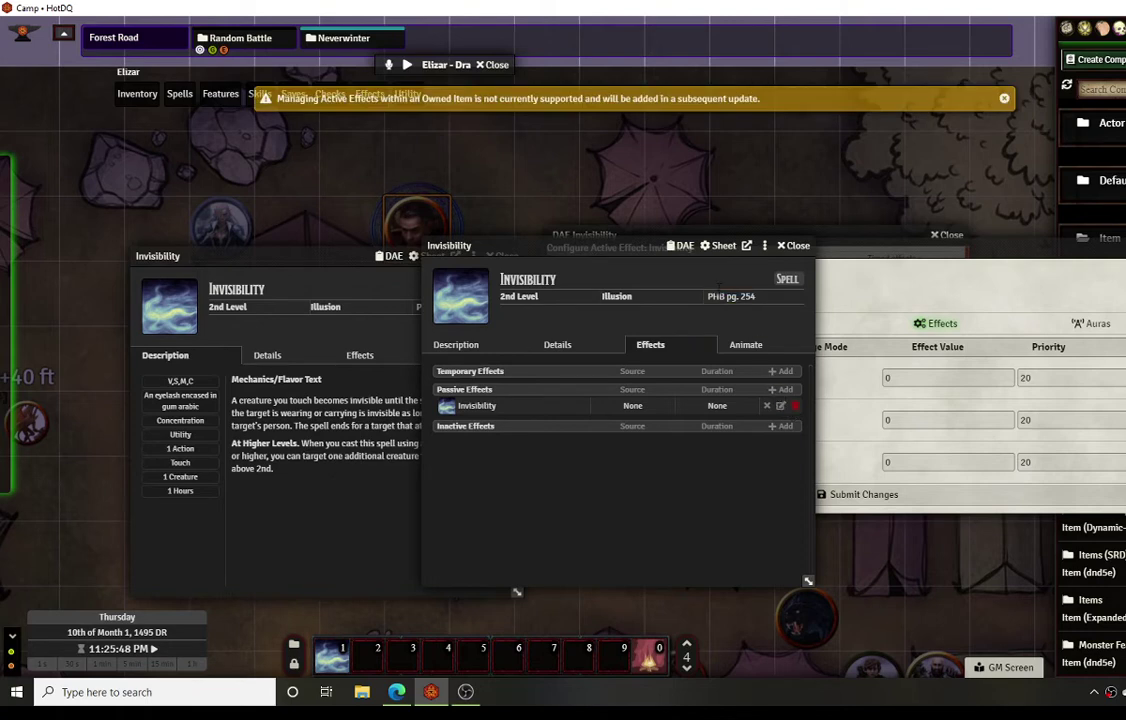
click(683, 245)
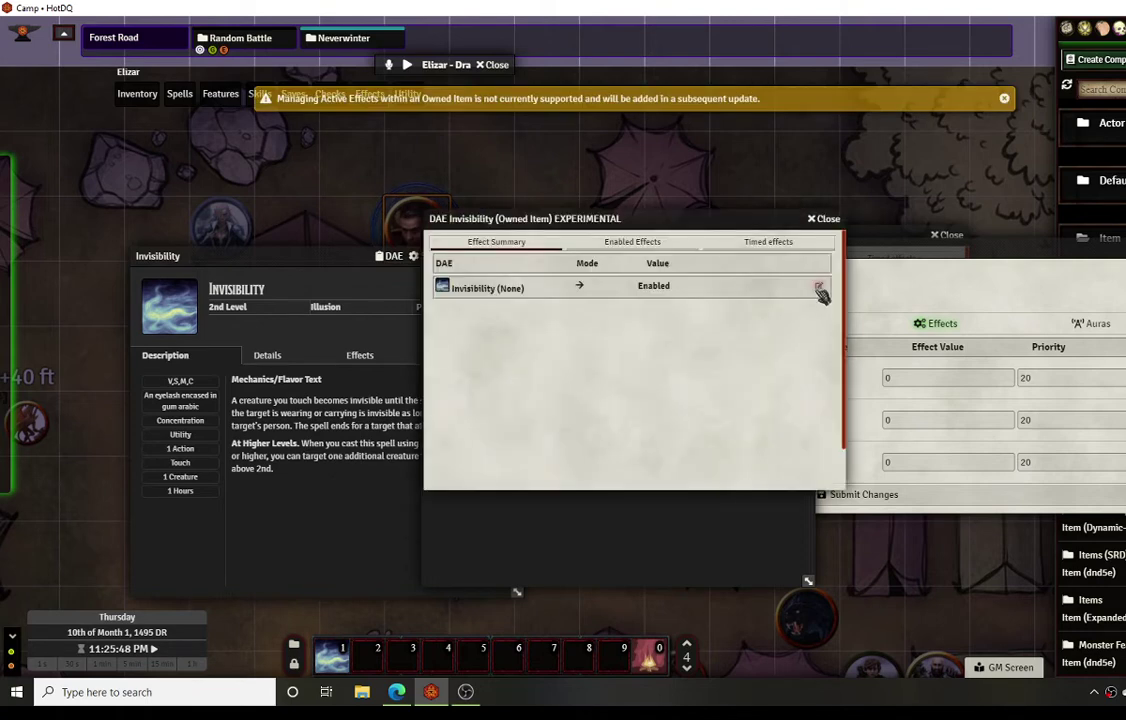
click(815, 286)
click(716, 298)
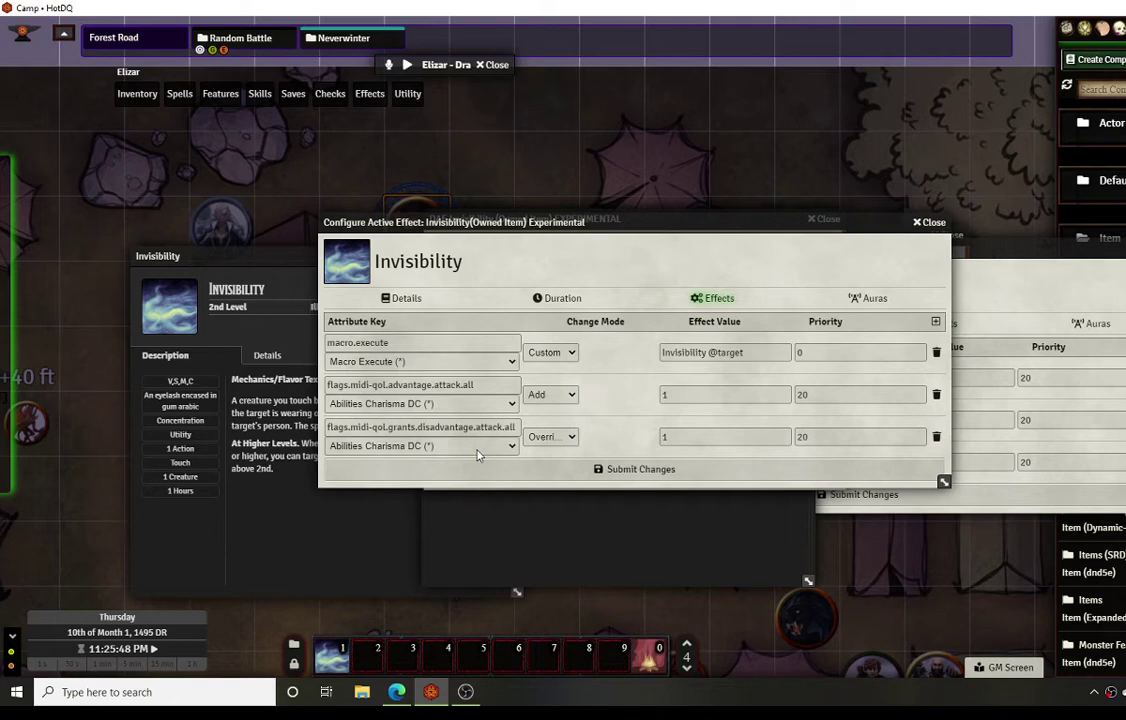
click(927, 222)
drag(753, 220, 673, 207)
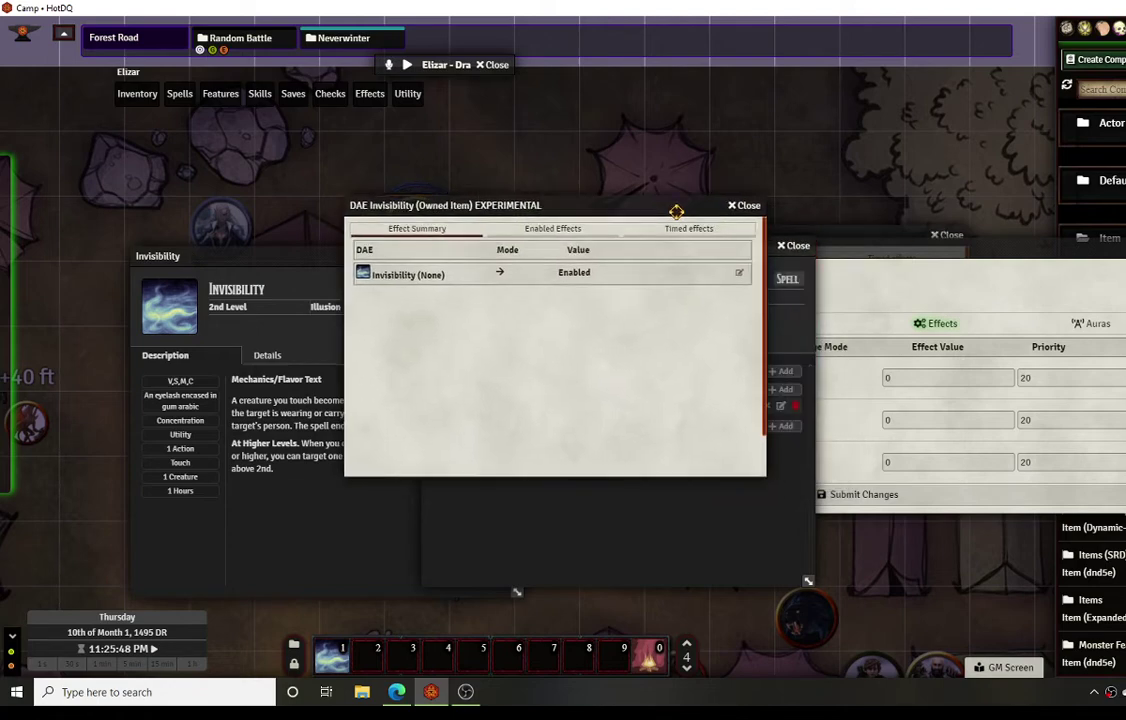
Step: Close the owned item's DAE window, then open the DAE SRD Macros compendium and locate the Invisibility macro
click(745, 207)
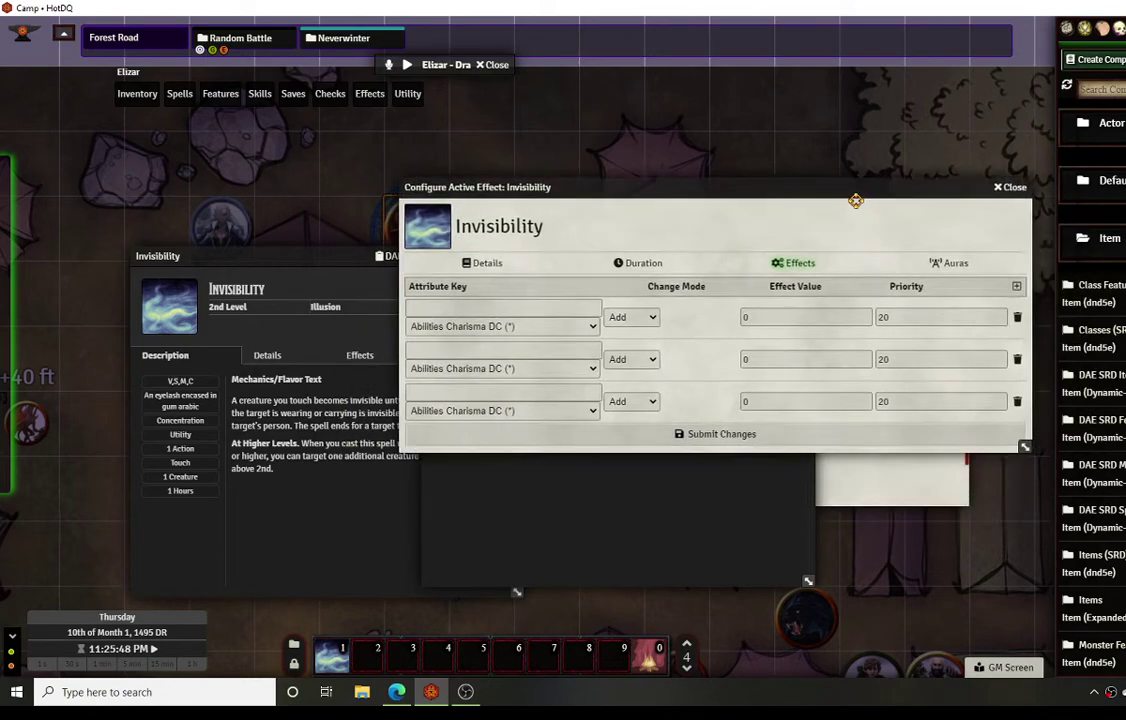
scroll(1092, 380, down, 5)
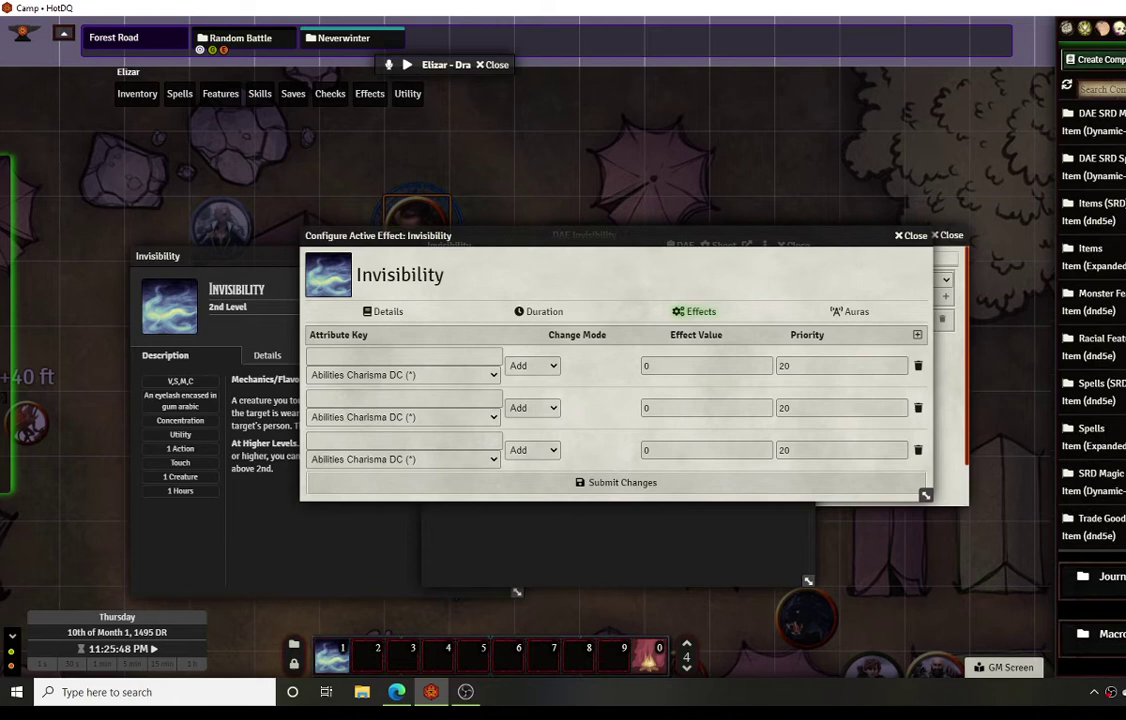
click(1112, 525)
scroll(1100, 500, down, 2)
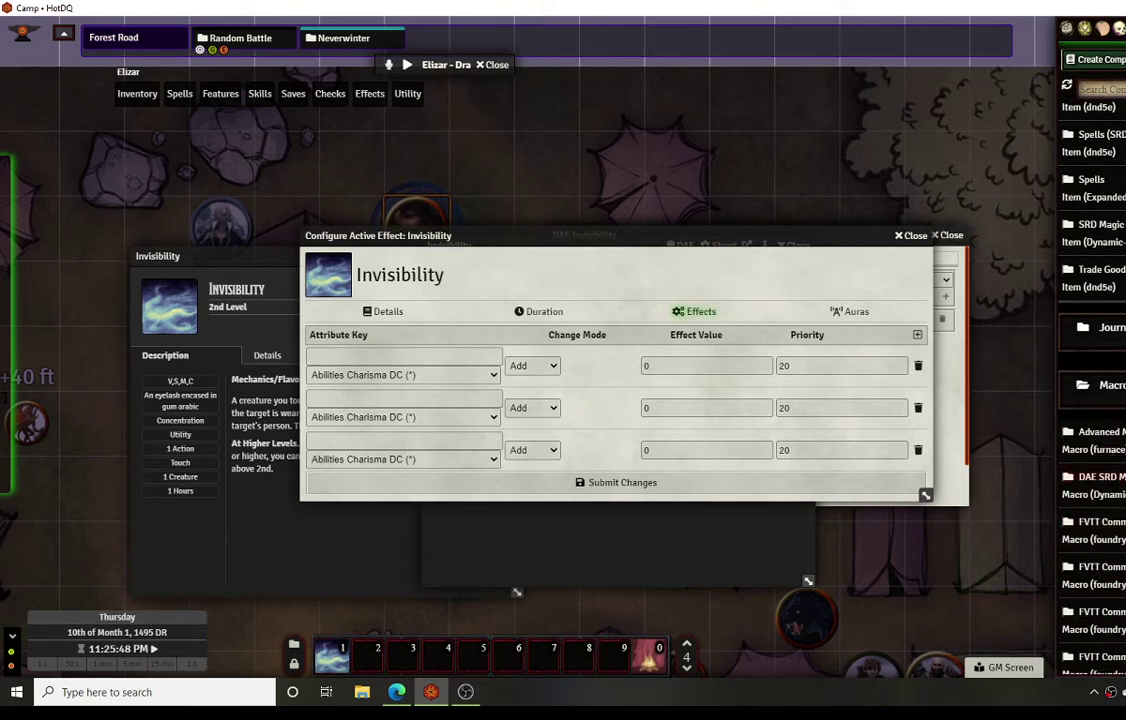
click(1100, 476)
scroll(225, 380, down, 2)
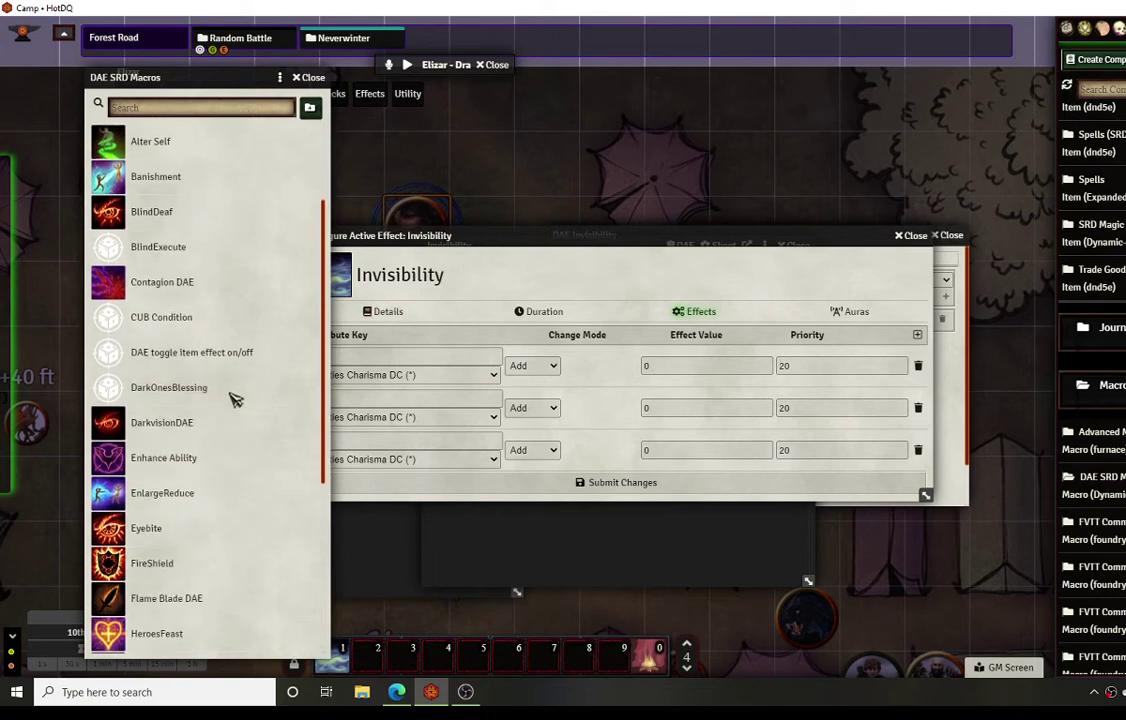
scroll(210, 450, down, 3)
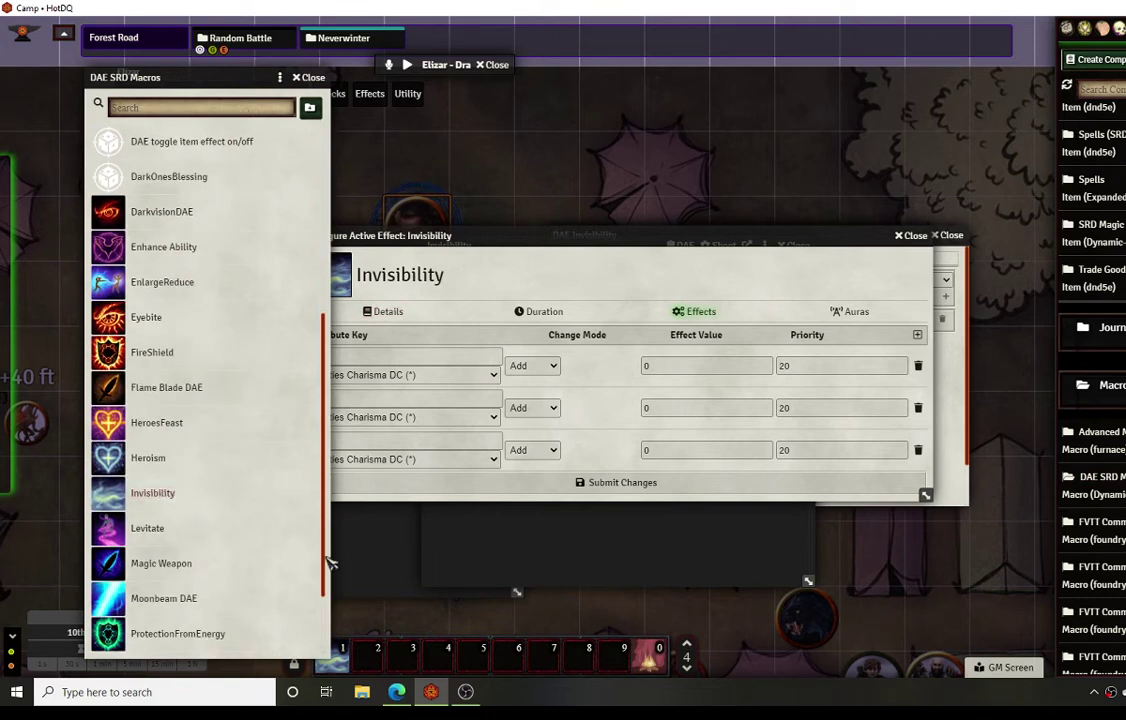
Step: Try to place the compendium's Invisibility macro on the hotbar, then close the DAE SRD Macros compendium
drag(157, 79, 113, 62)
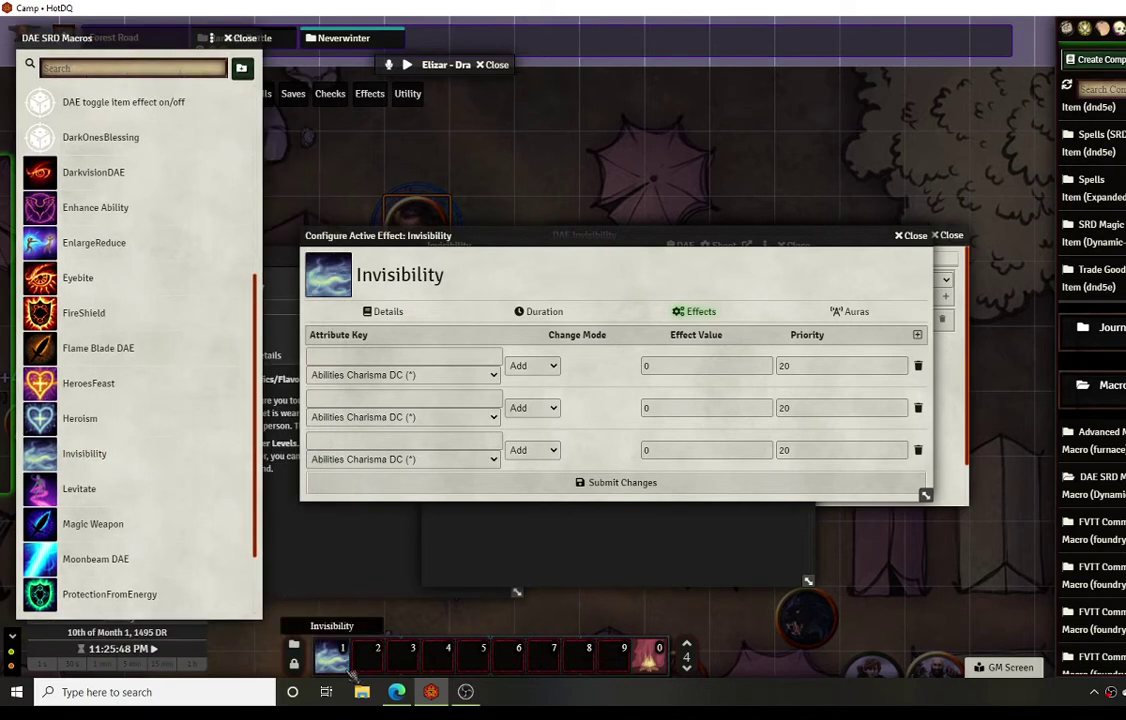
right_click(338, 663)
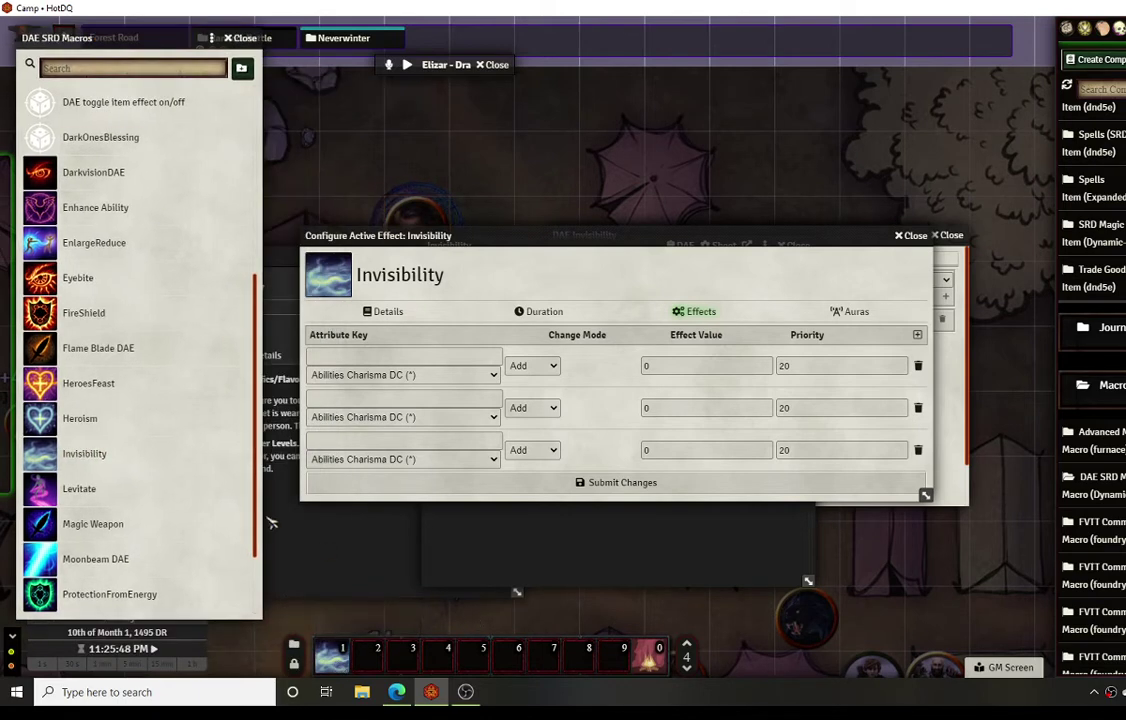
drag(58, 458, 378, 655)
click(229, 40)
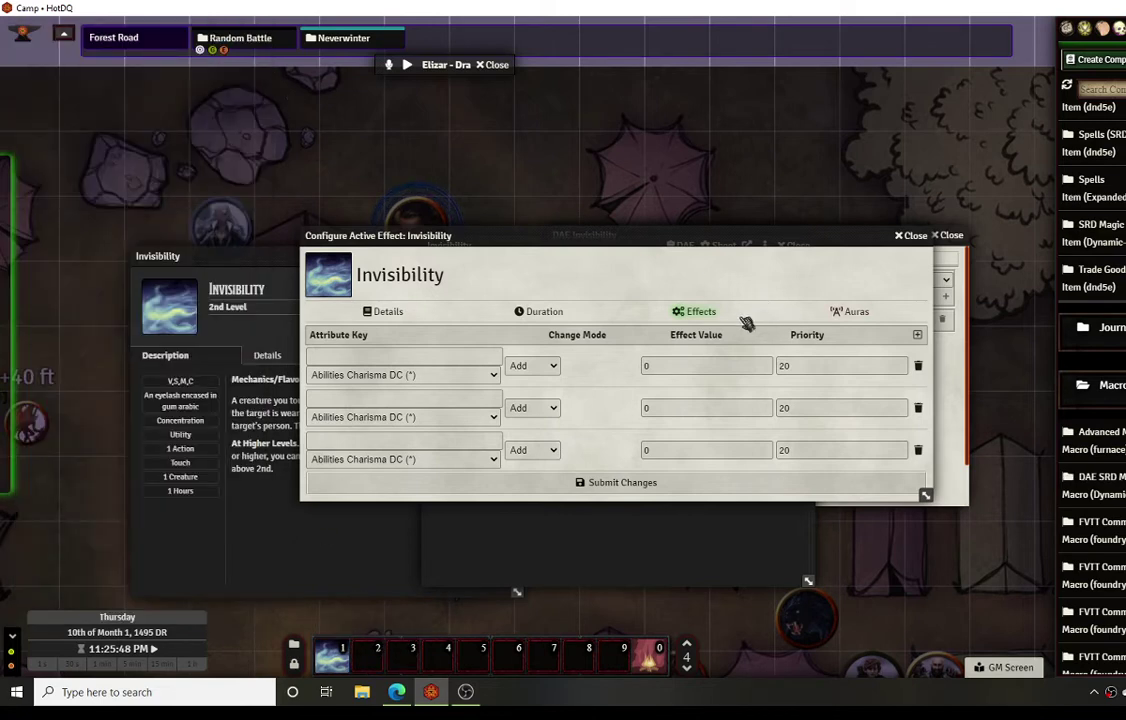
Step: Close the new Invisibility effect's configuration, reopen it from the DAE summary to check its attribute rows, and close it again
click(905, 235)
drag(590, 246, 341, 326)
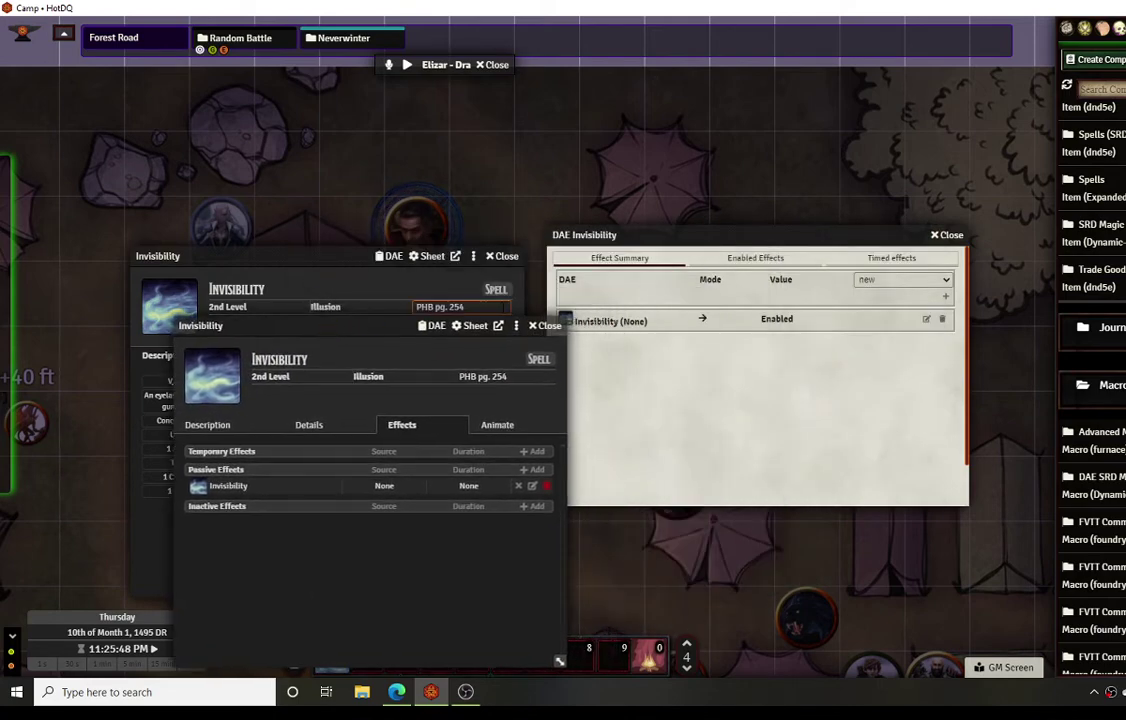
click(925, 318)
click(714, 298)
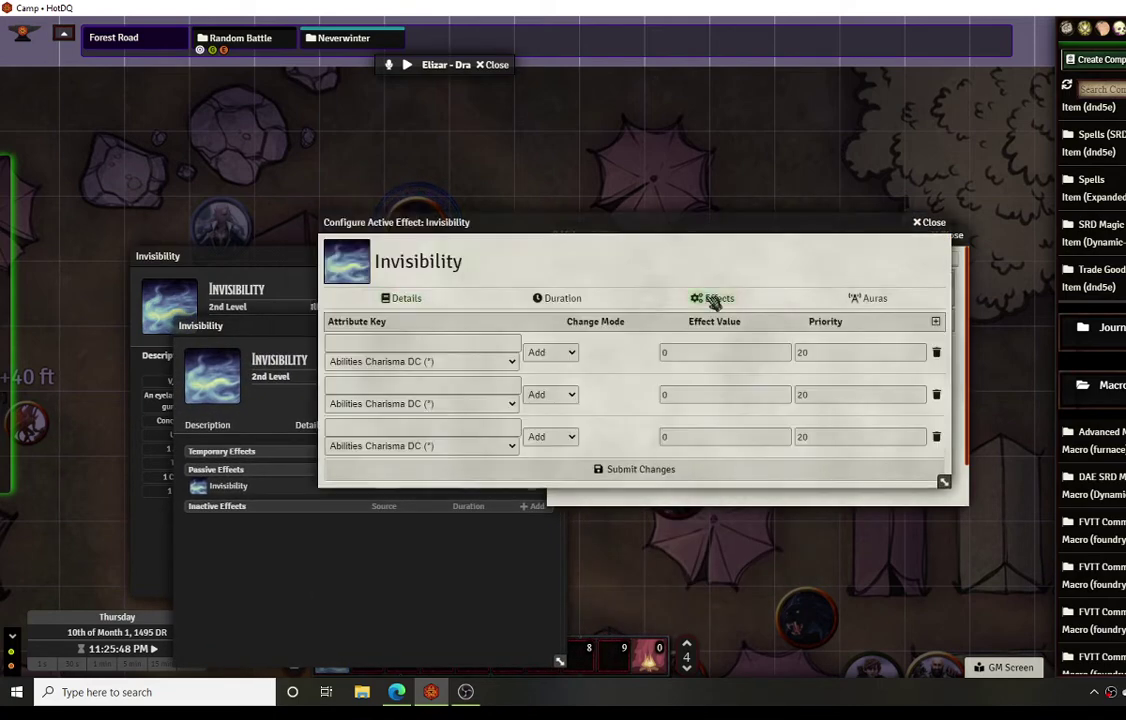
click(927, 222)
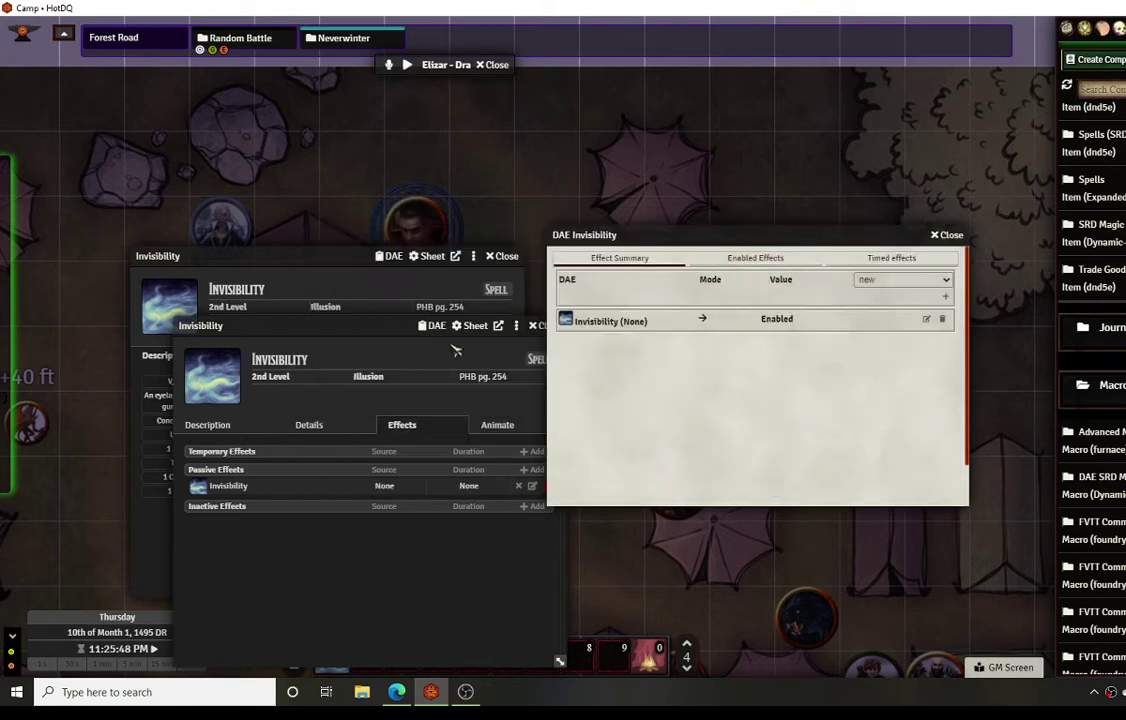
Step: Examine the attribute keys, change modes and values of the owned Invisibility effect through DAE, focusing on the grants-disadvantage row, and close it
drag(382, 333, 663, 265)
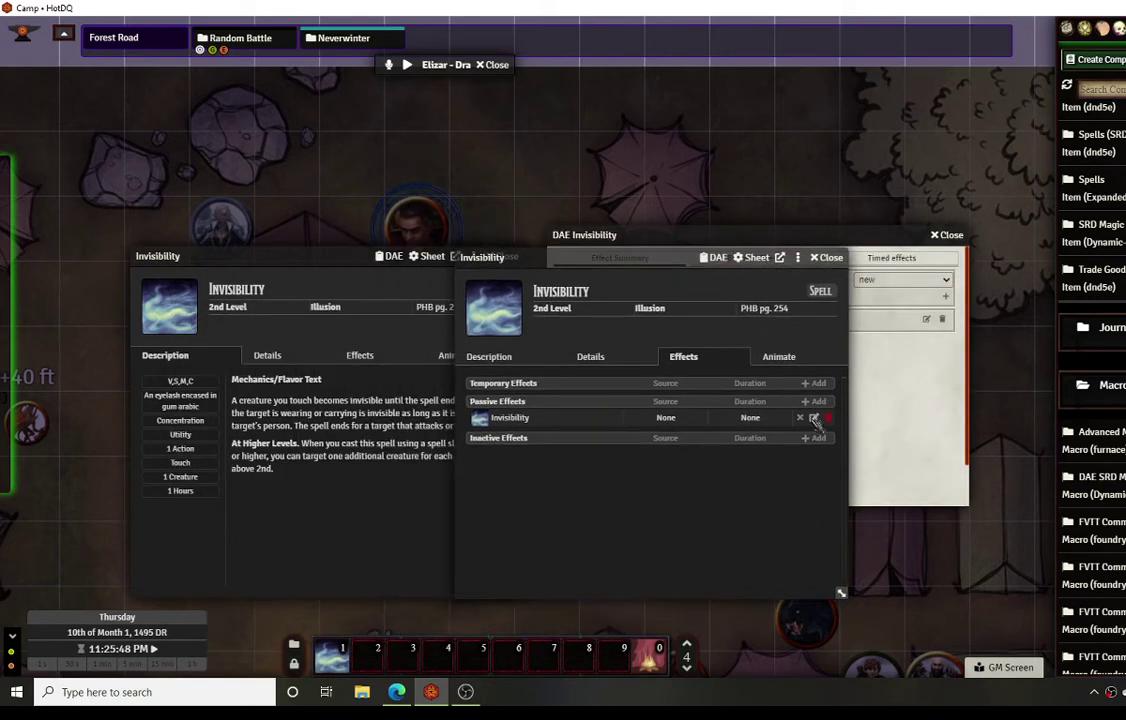
click(808, 419)
click(714, 257)
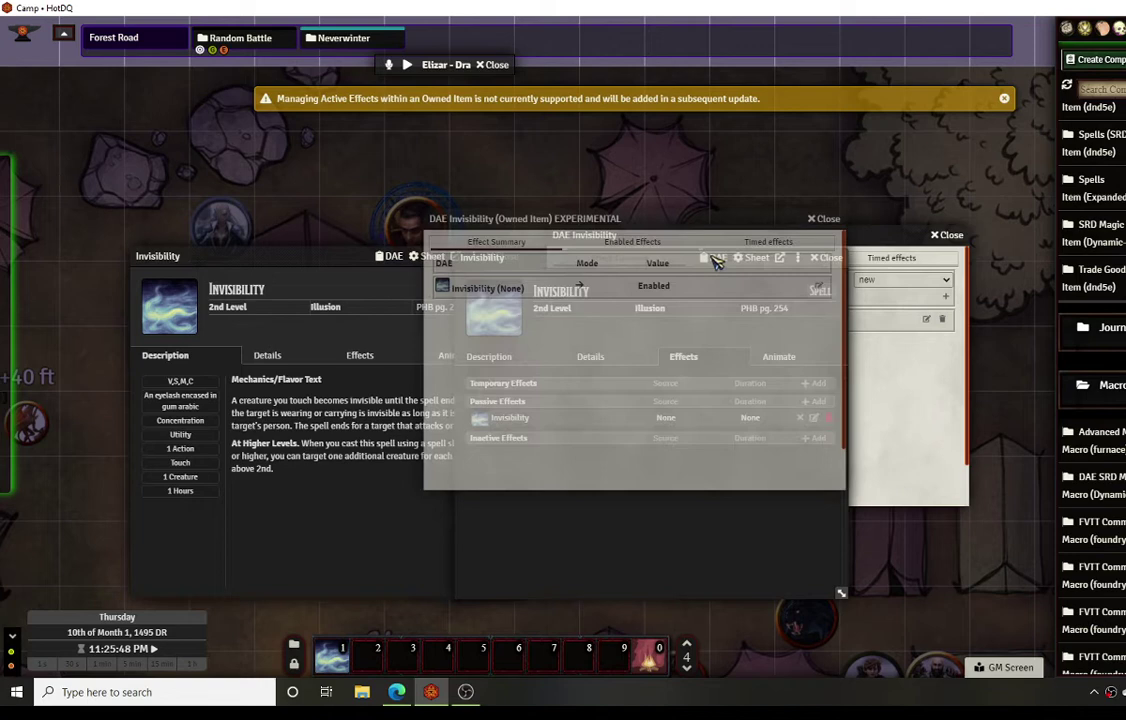
click(818, 286)
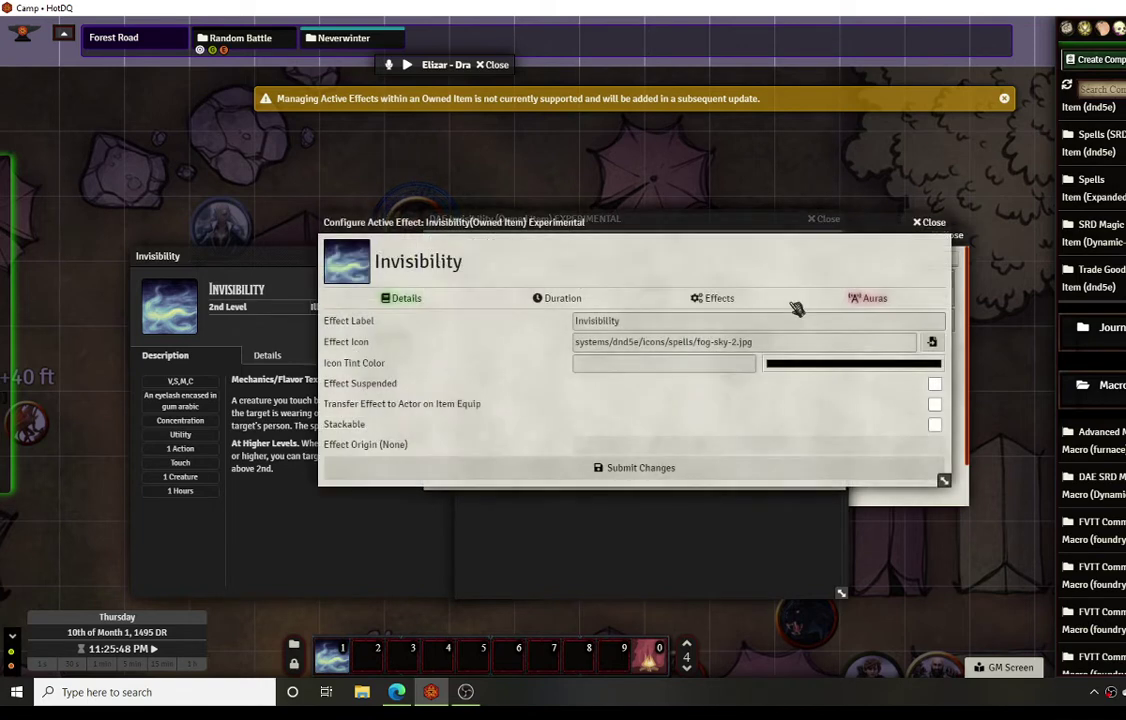
click(714, 299)
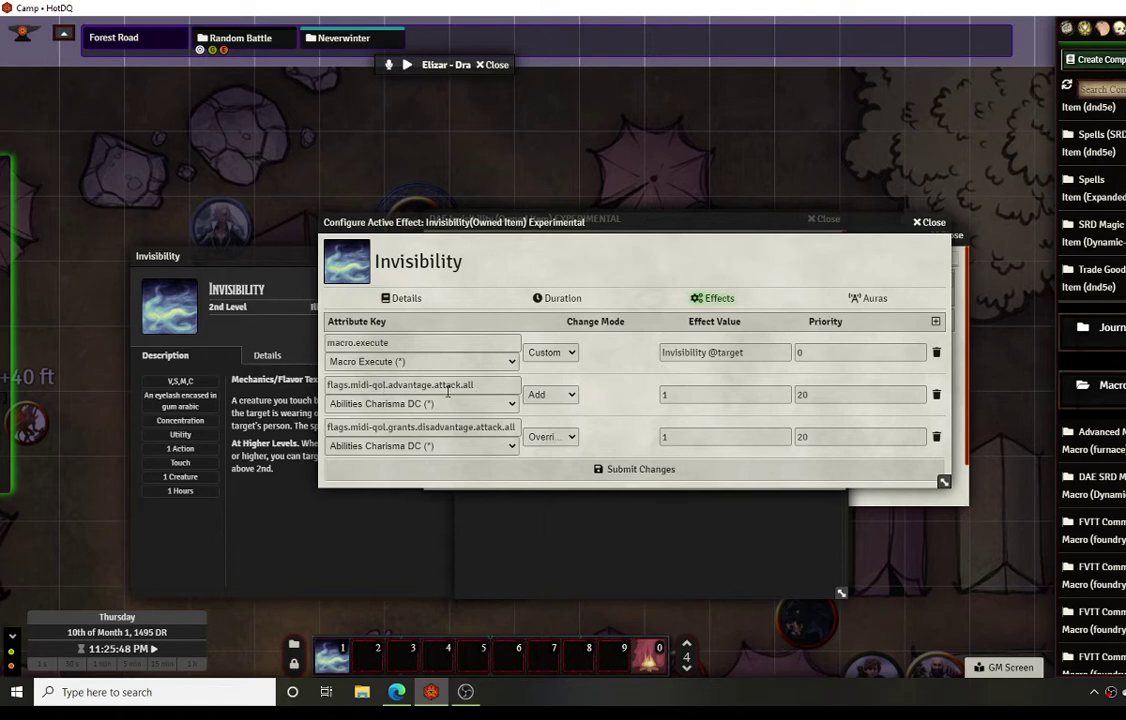
double_click(660, 436)
key(BackSpace)
click(572, 437)
click(562, 511)
click(928, 222)
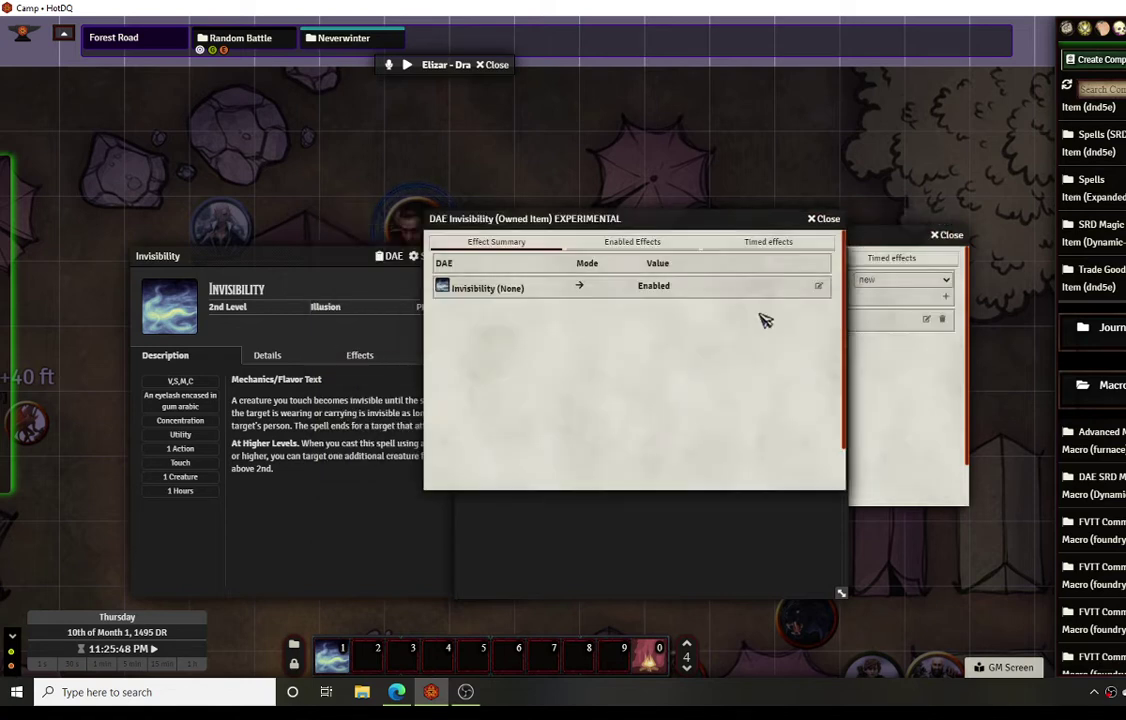
Step: Close all remaining Invisibility item and DAE windows to clear the map view
click(825, 218)
click(828, 257)
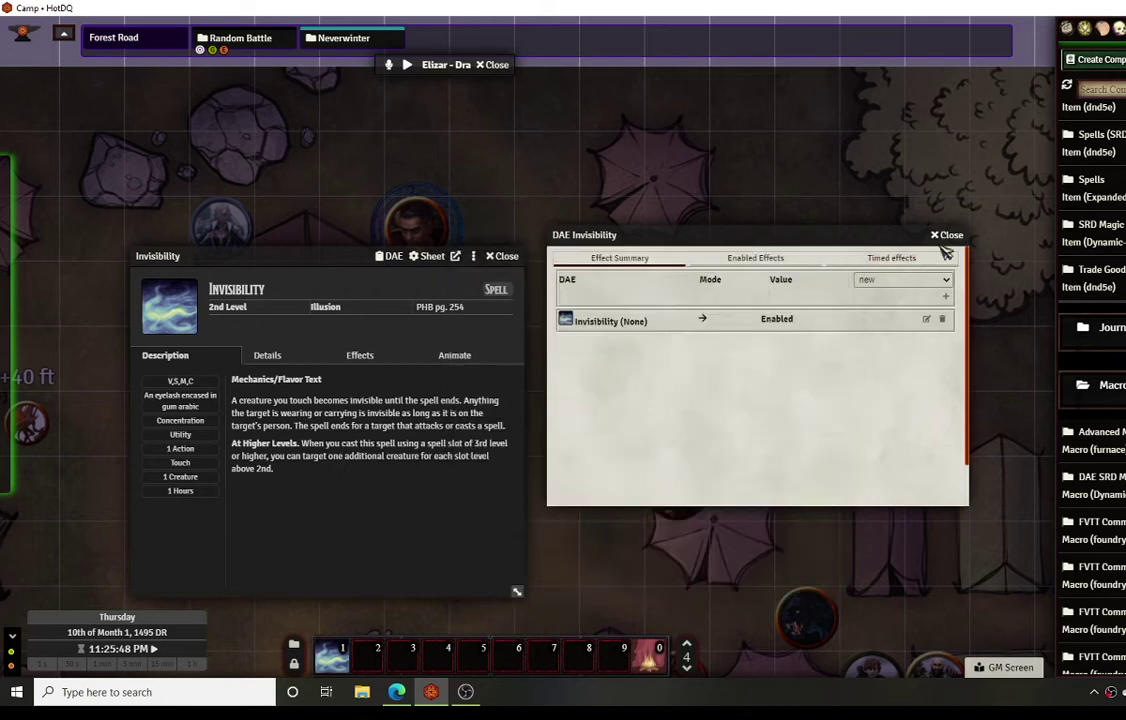
click(946, 238)
click(507, 257)
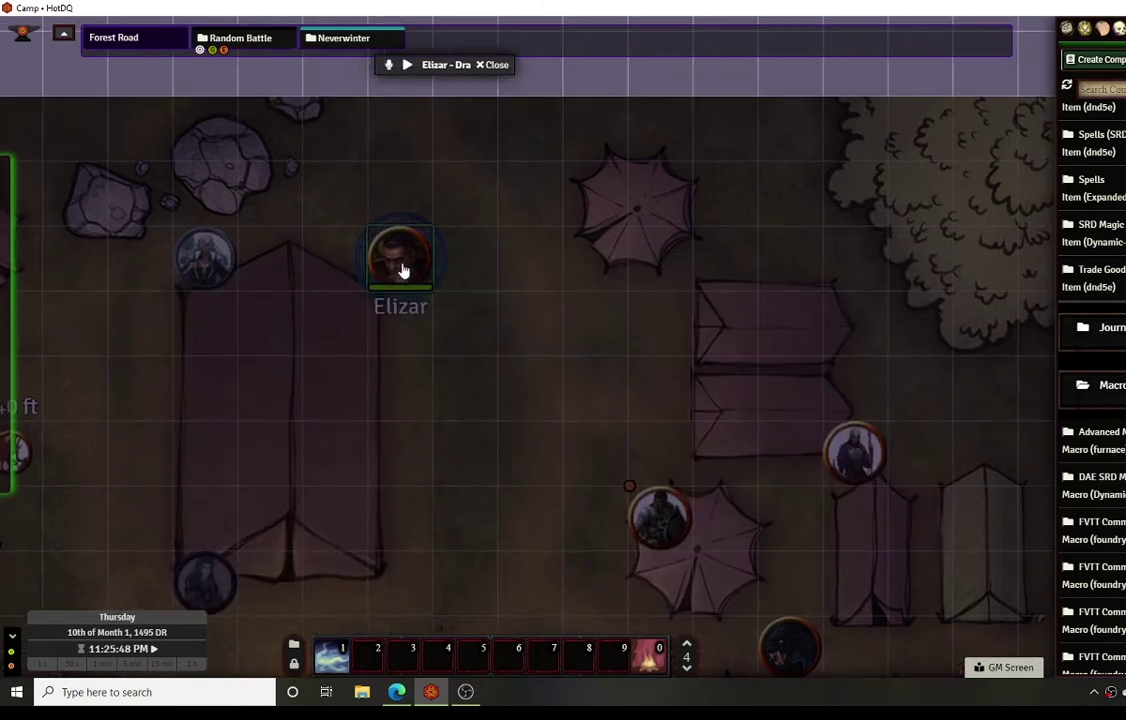
Step: Switch to the player's browser session, target Elizar's token and try to cast Invisibility
key(alt)
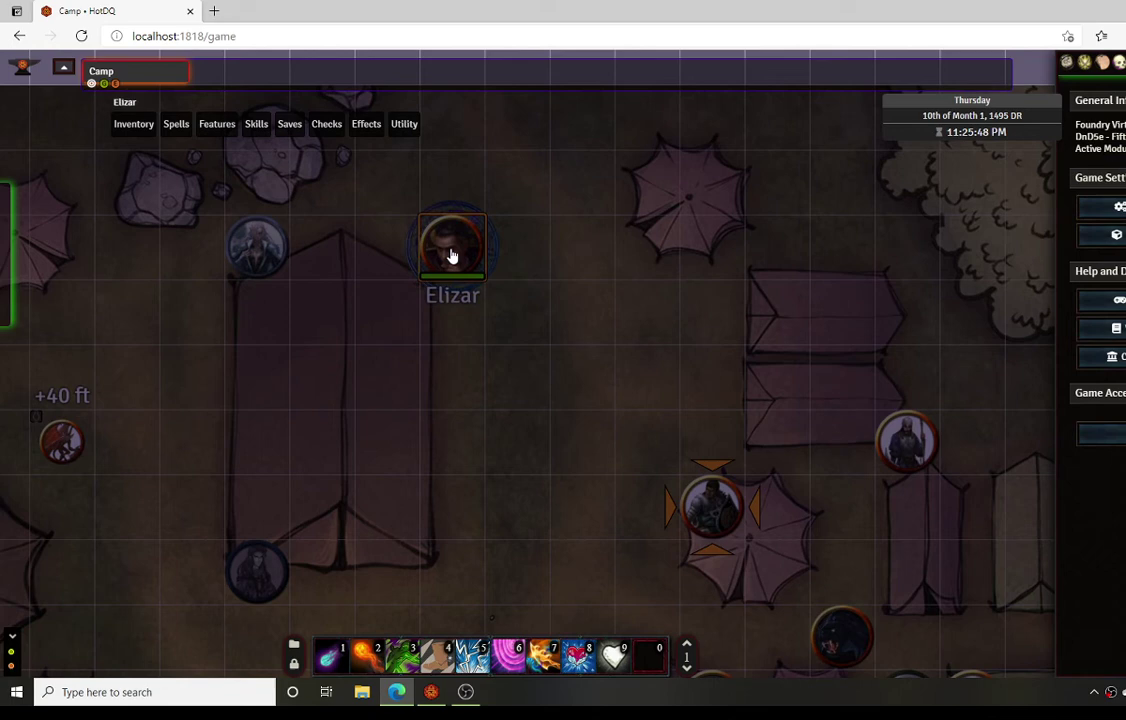
key(t)
click(174, 125)
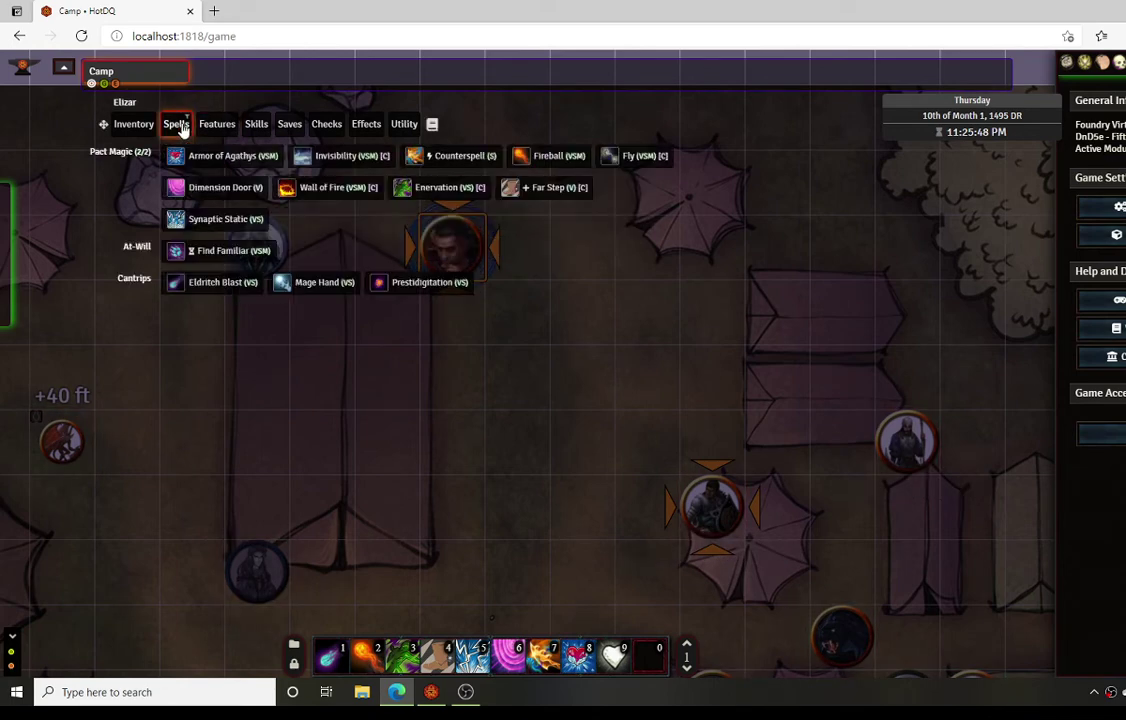
click(330, 157)
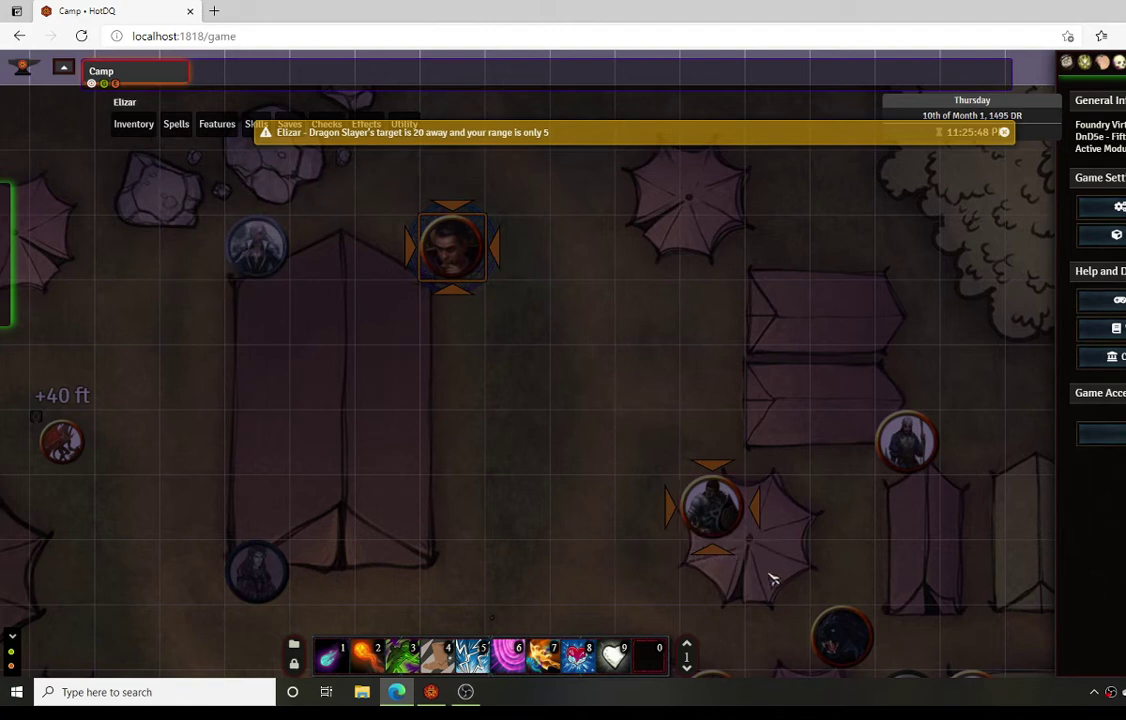
Step: Untarget Sergeant Markguth, cast Invisibility on Elizar with a level 5 pact slot, and open the chat log
key(t)
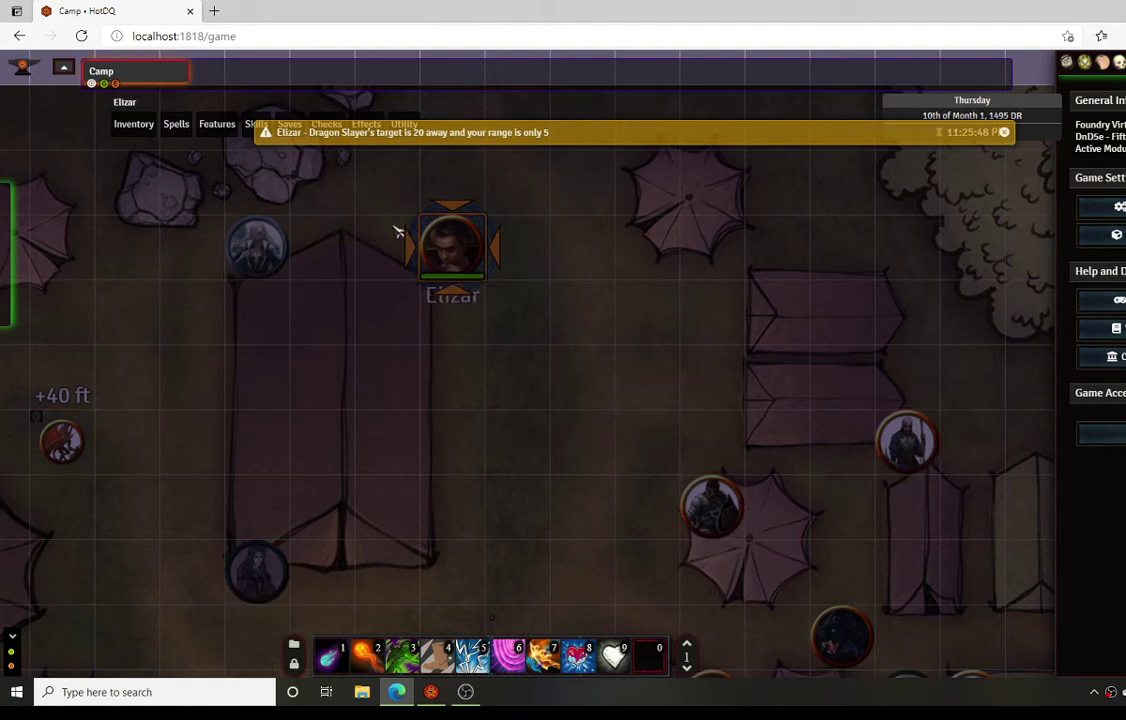
mouse_move(216, 138)
mouse_move(172, 122)
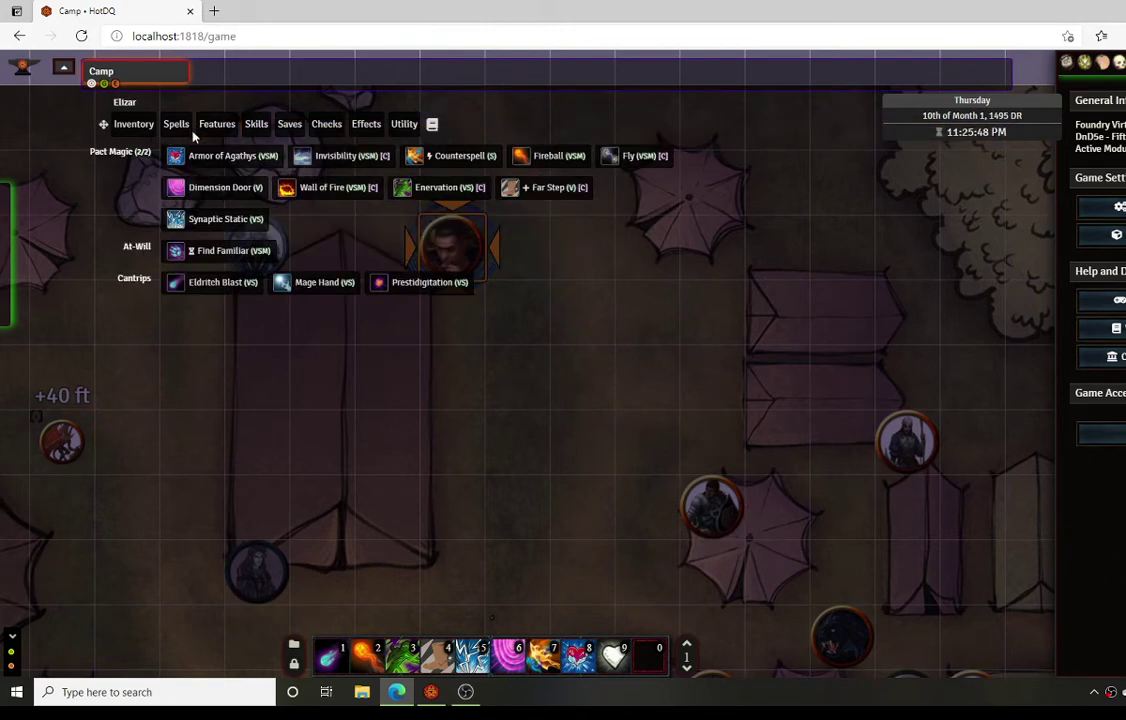
click(305, 155)
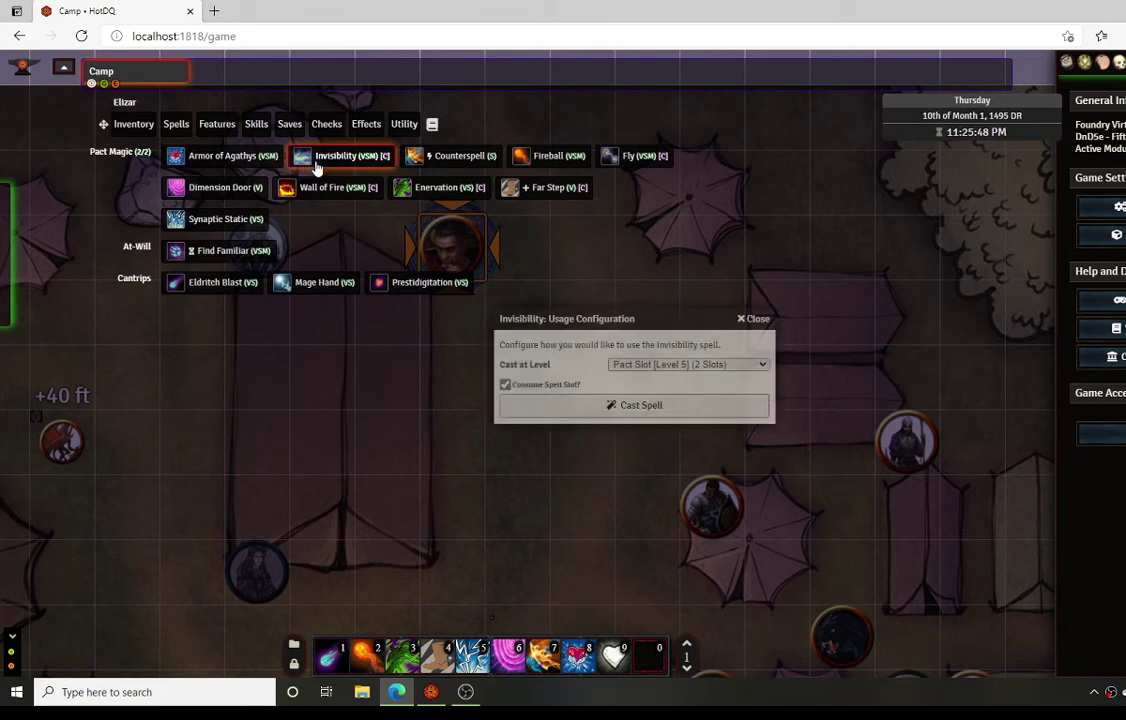
click(605, 406)
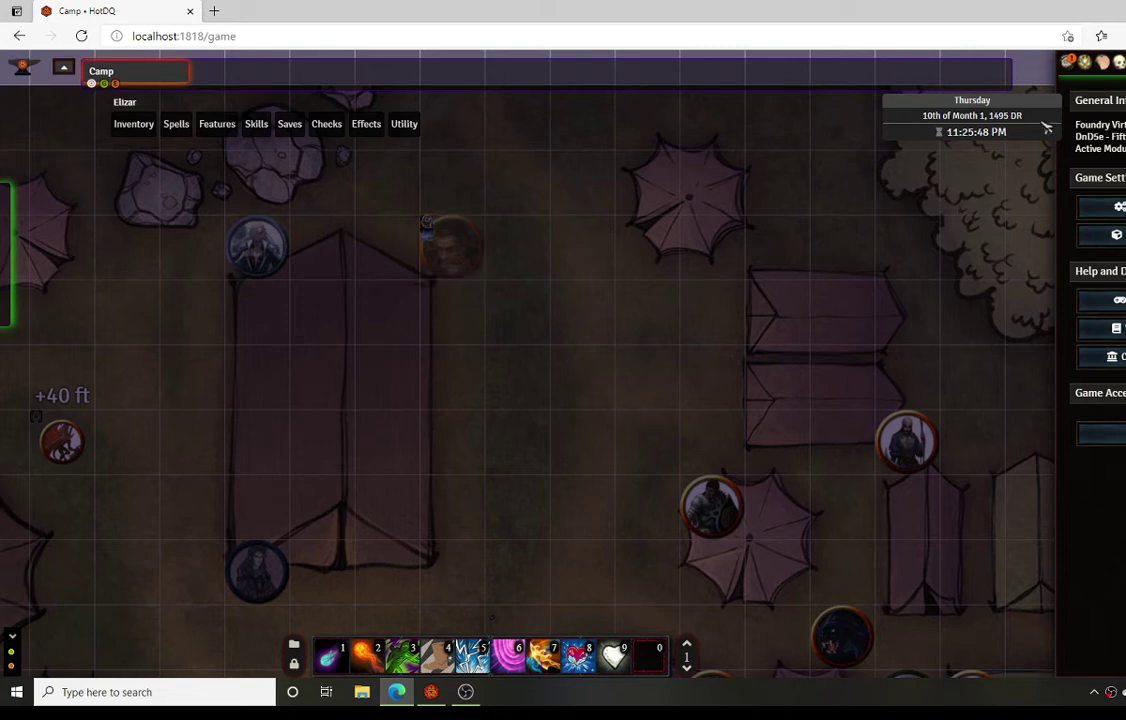
click(1068, 63)
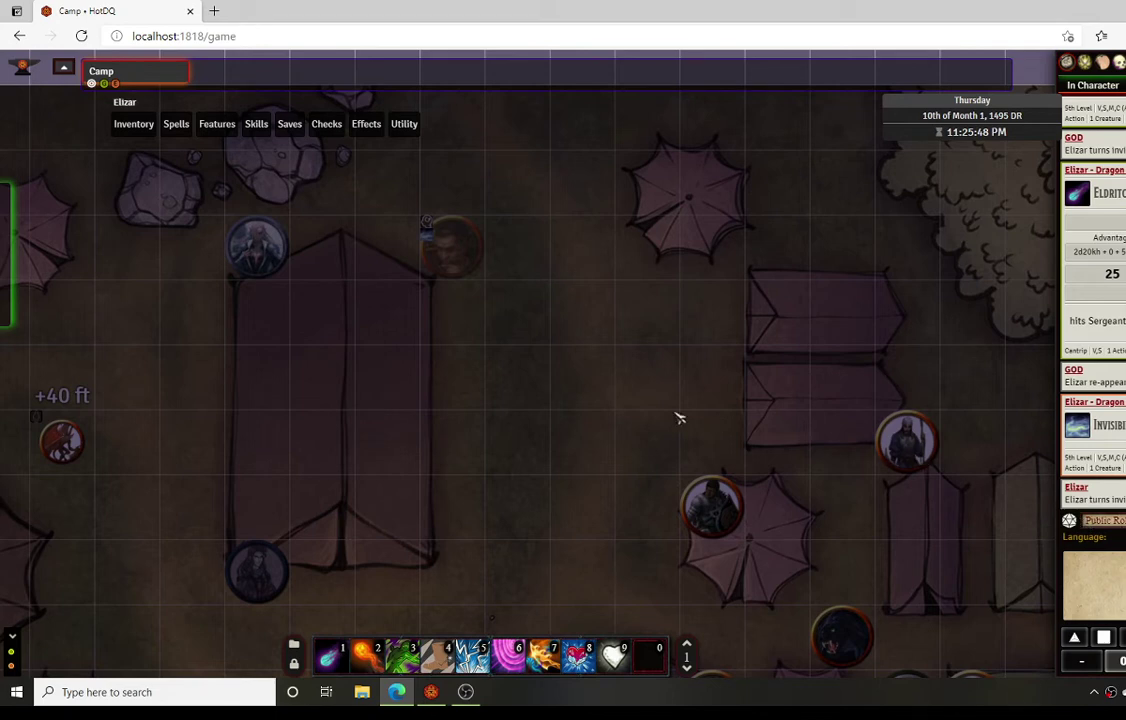
Step: Open the combat tracker, target Sergeant Markguth in the GM client, and return to the player's browser session
click(1102, 63)
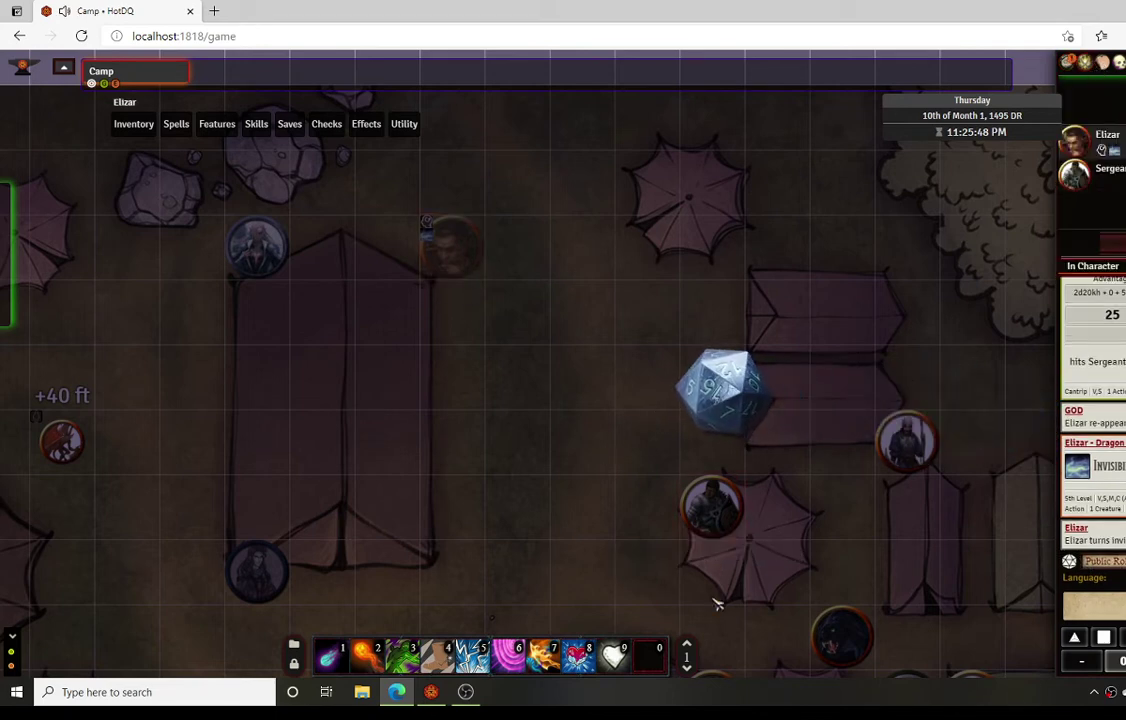
click(433, 692)
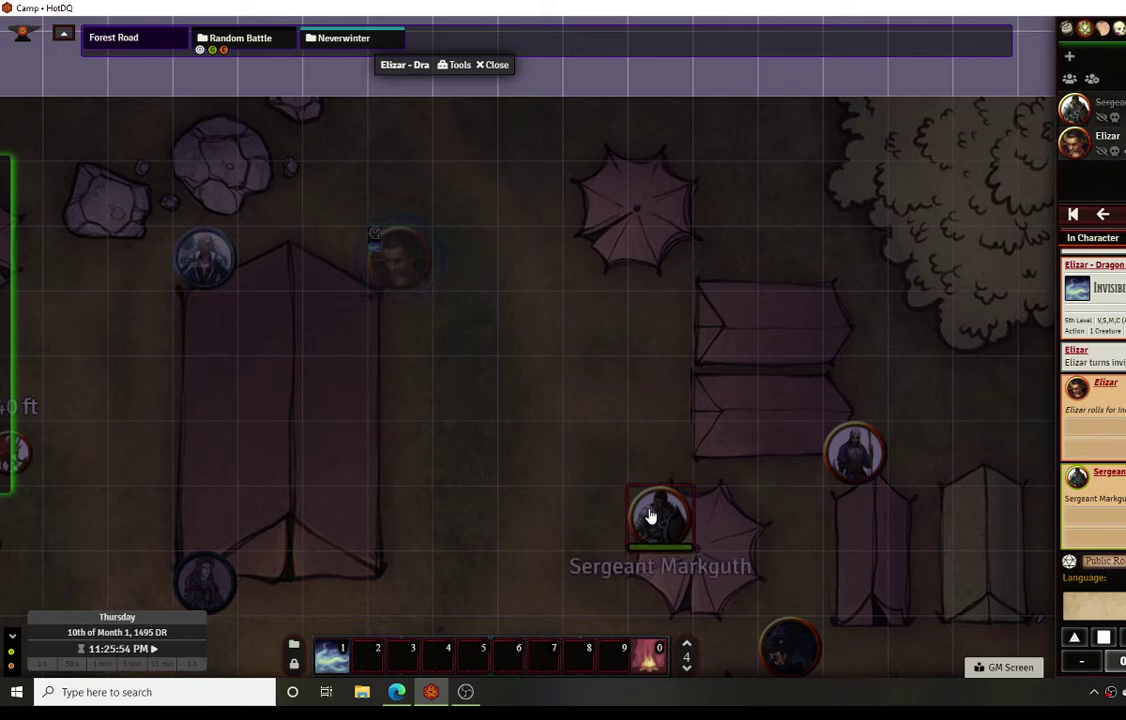
key(t)
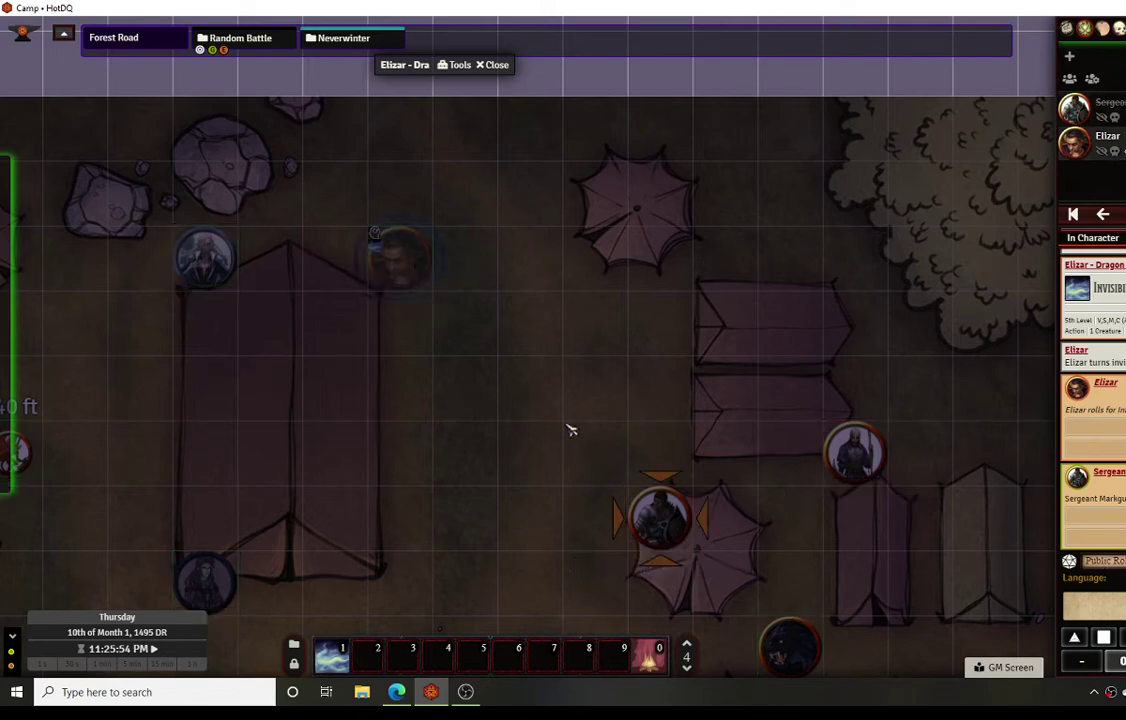
click(397, 691)
Step: Select Elizar, target Sergeant Markguth, and cast Eldritch Blast at him with a normal damage roll
click(458, 252)
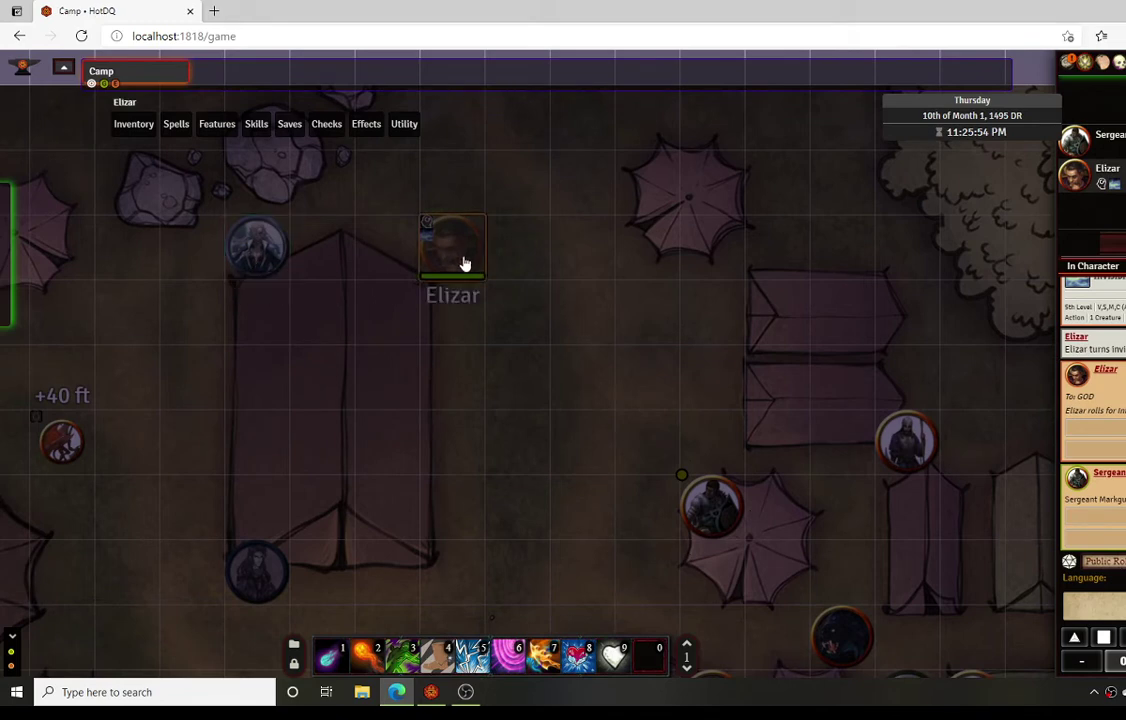
click(175, 124)
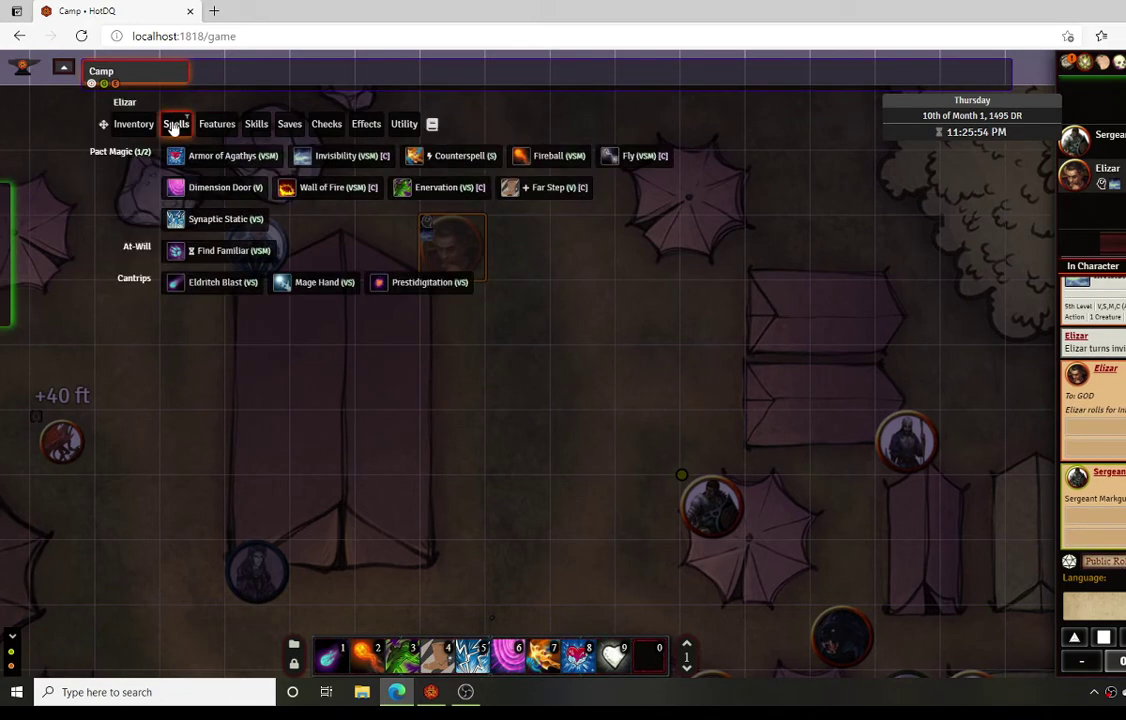
click(200, 283)
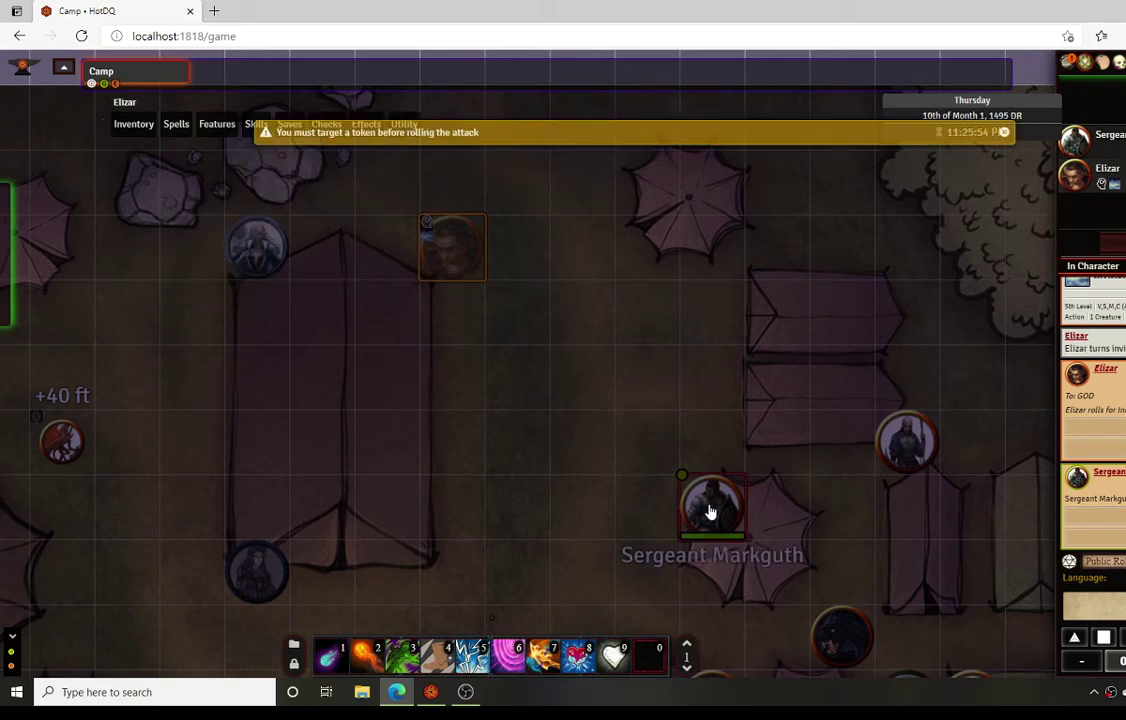
key(t)
click(175, 124)
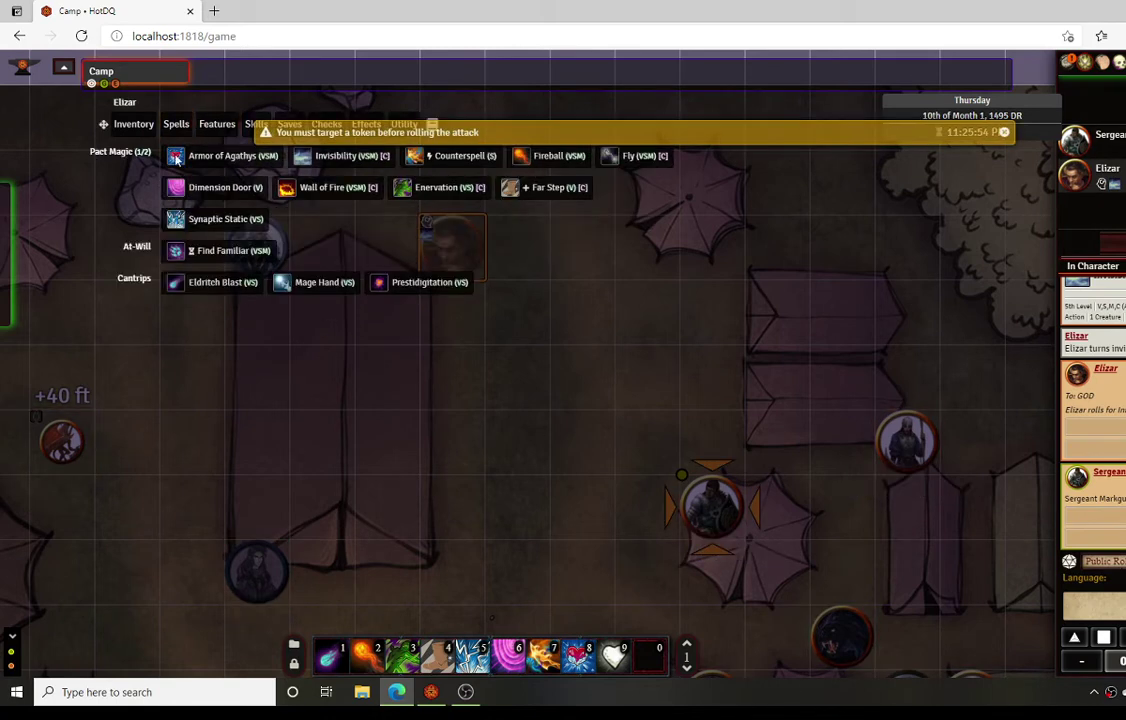
click(218, 284)
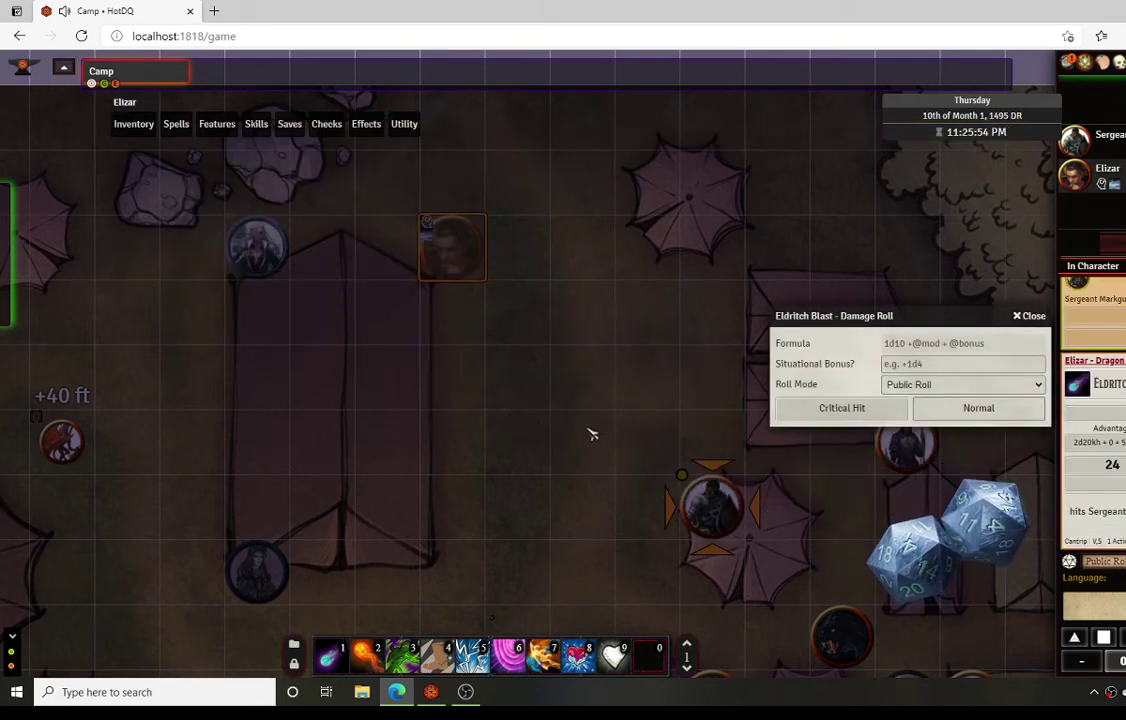
click(976, 410)
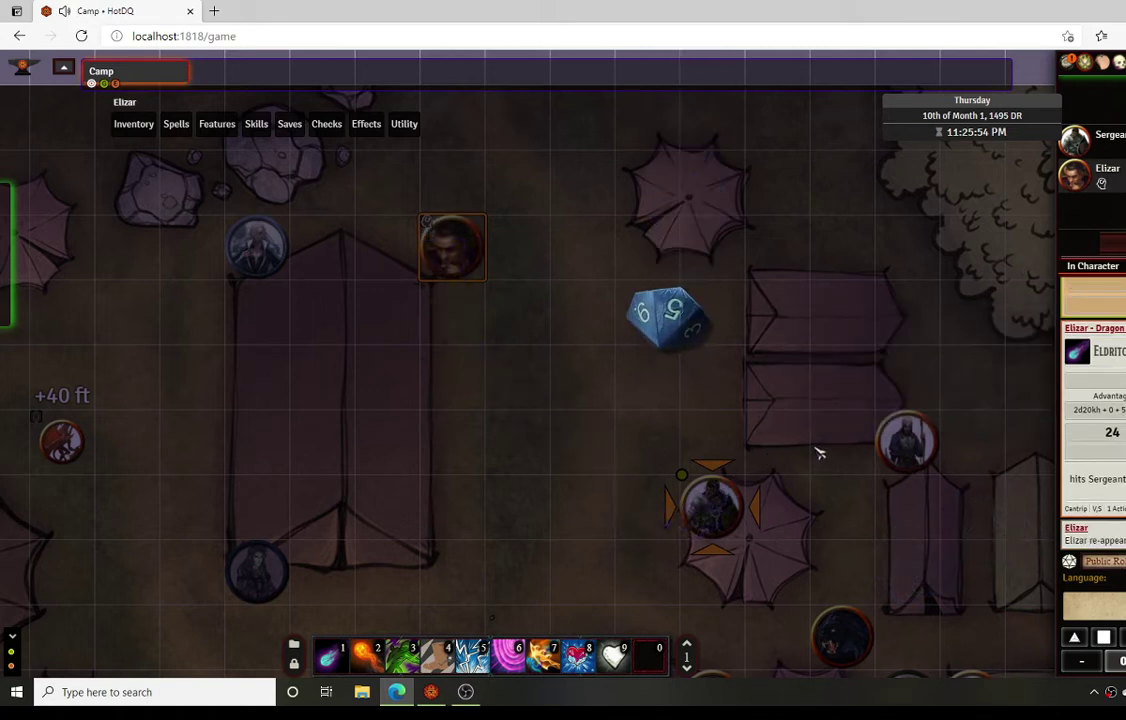
Step: Clear the status effect from Elizar's token and untarget Sergeant Markguth
right_click(445, 265)
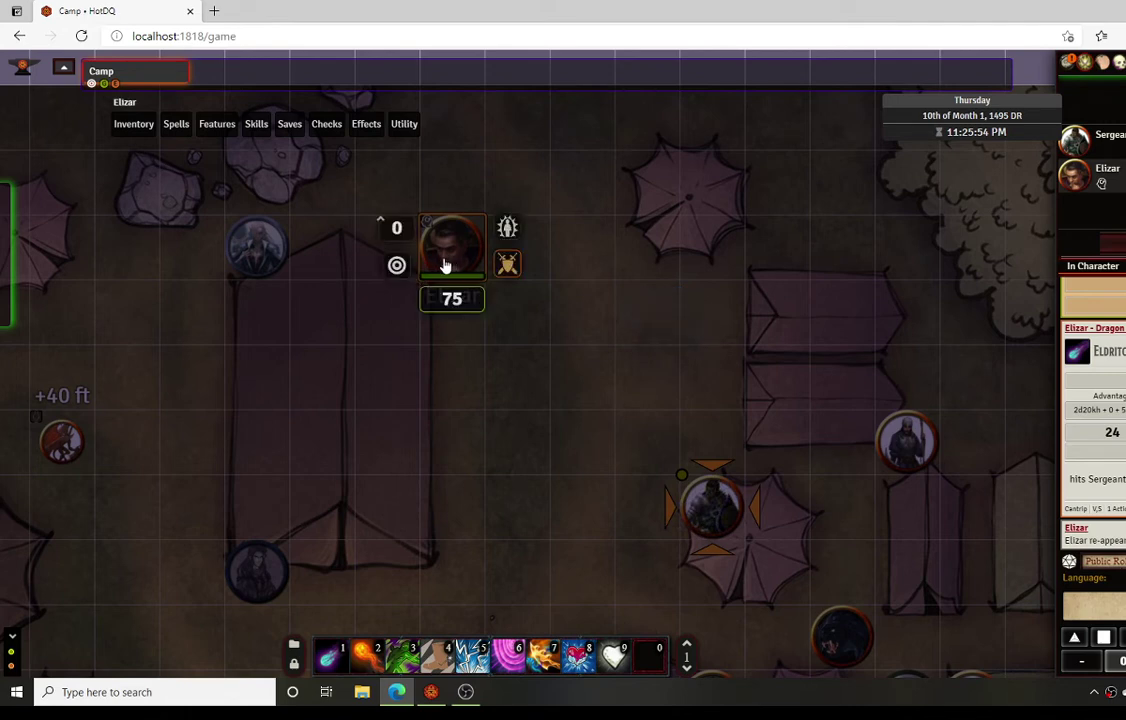
click(507, 226)
click(666, 143)
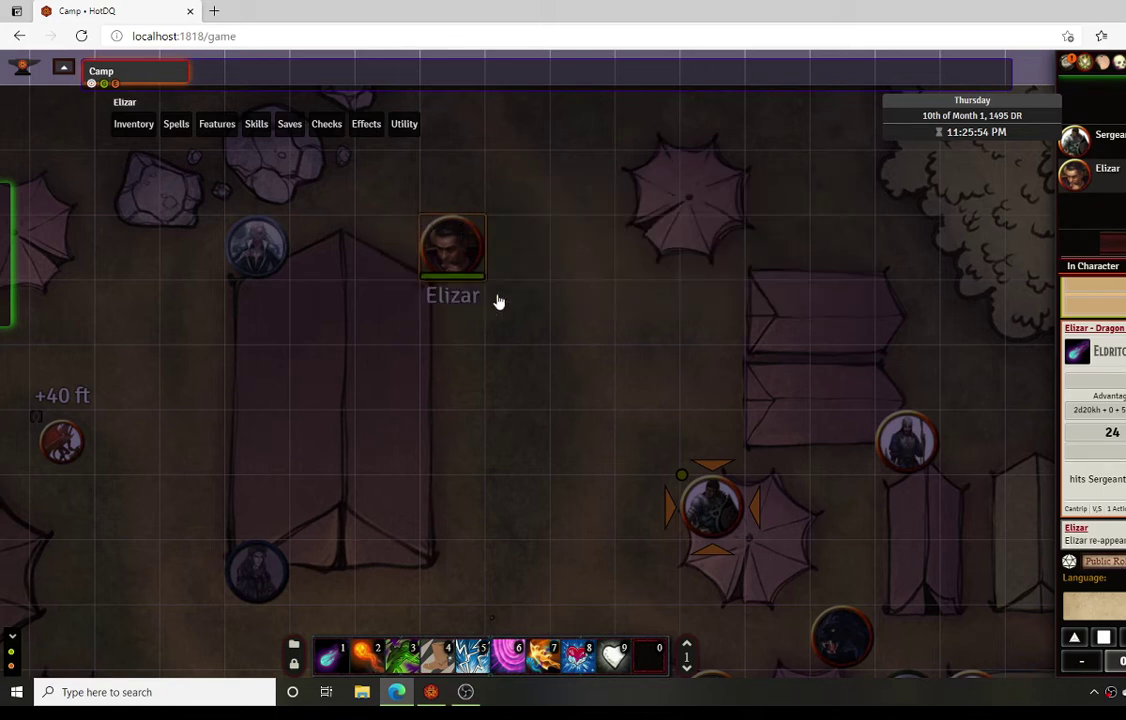
key(t)
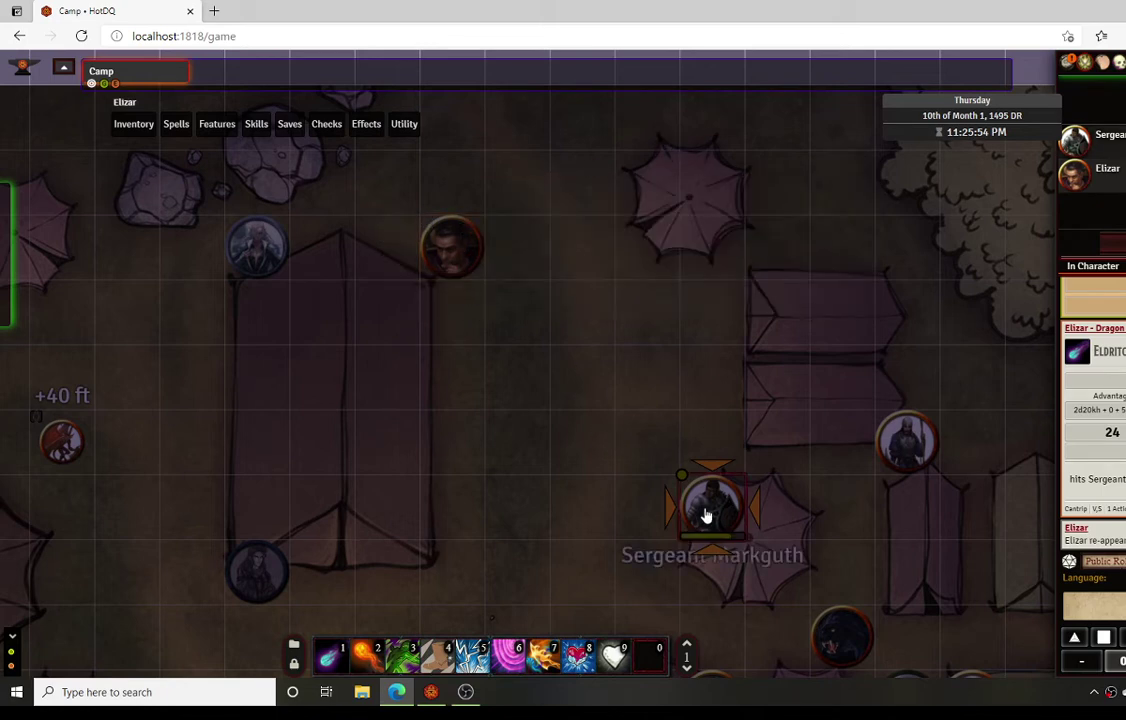
drag(615, 400, 646, 423)
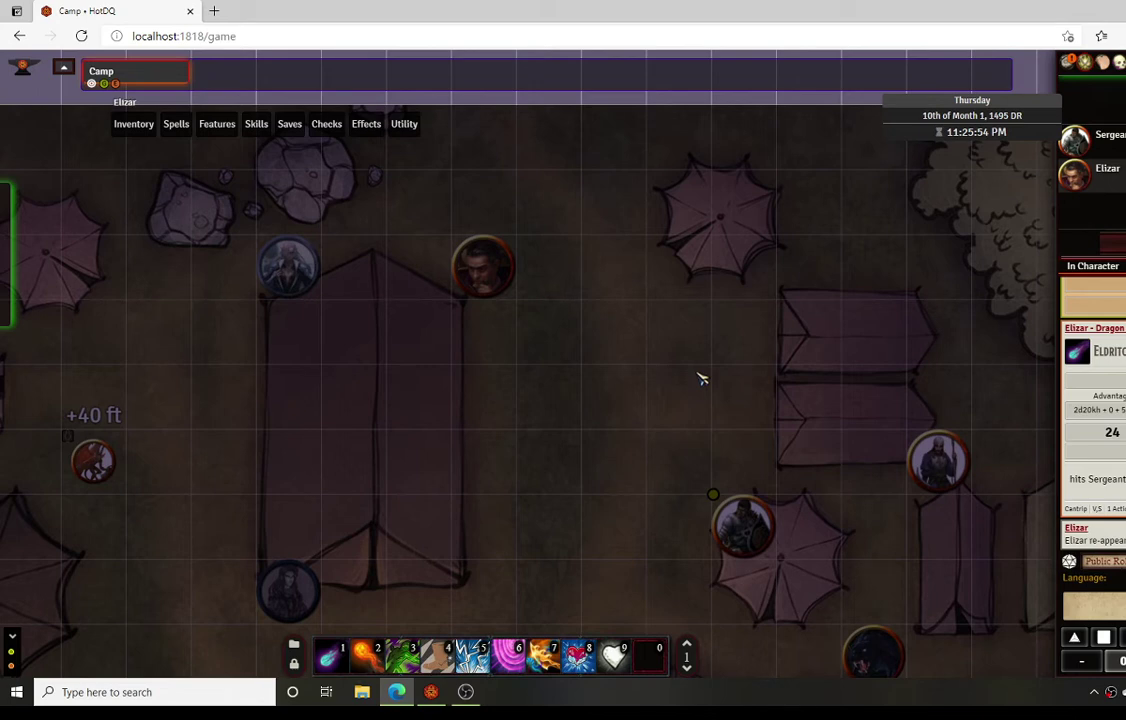
drag(621, 378, 719, 397)
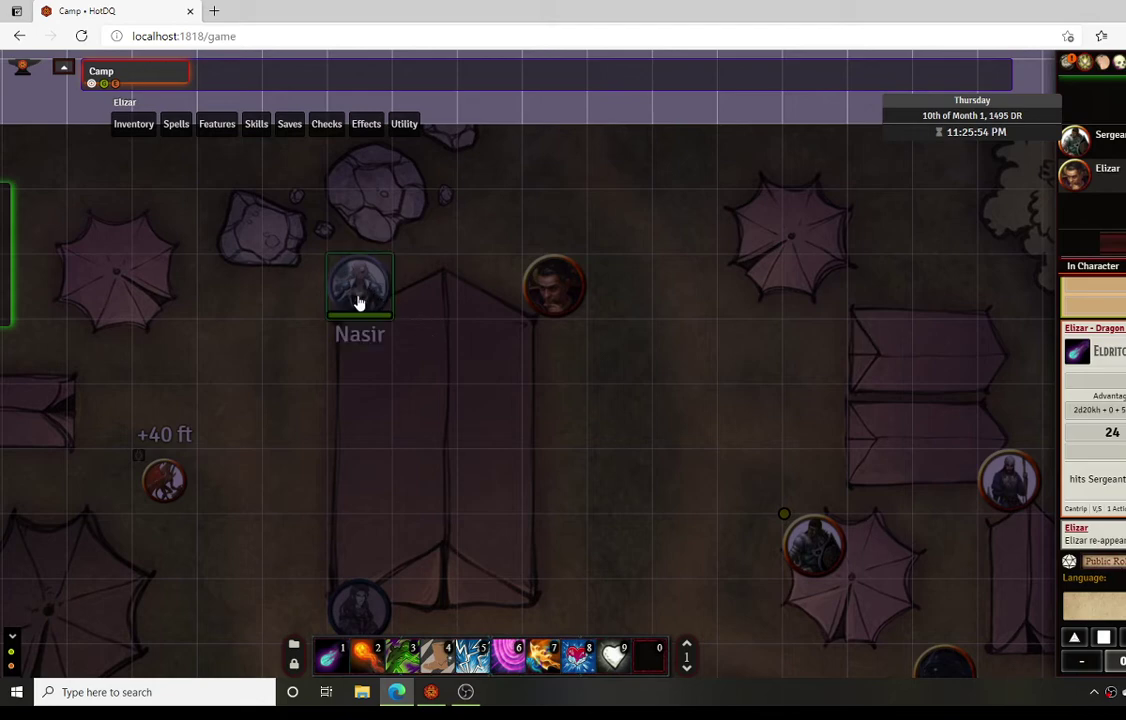
Step: Switch to the GM client, open Nasir's character sheet and open the Fire Shield spell for editing
click(431, 691)
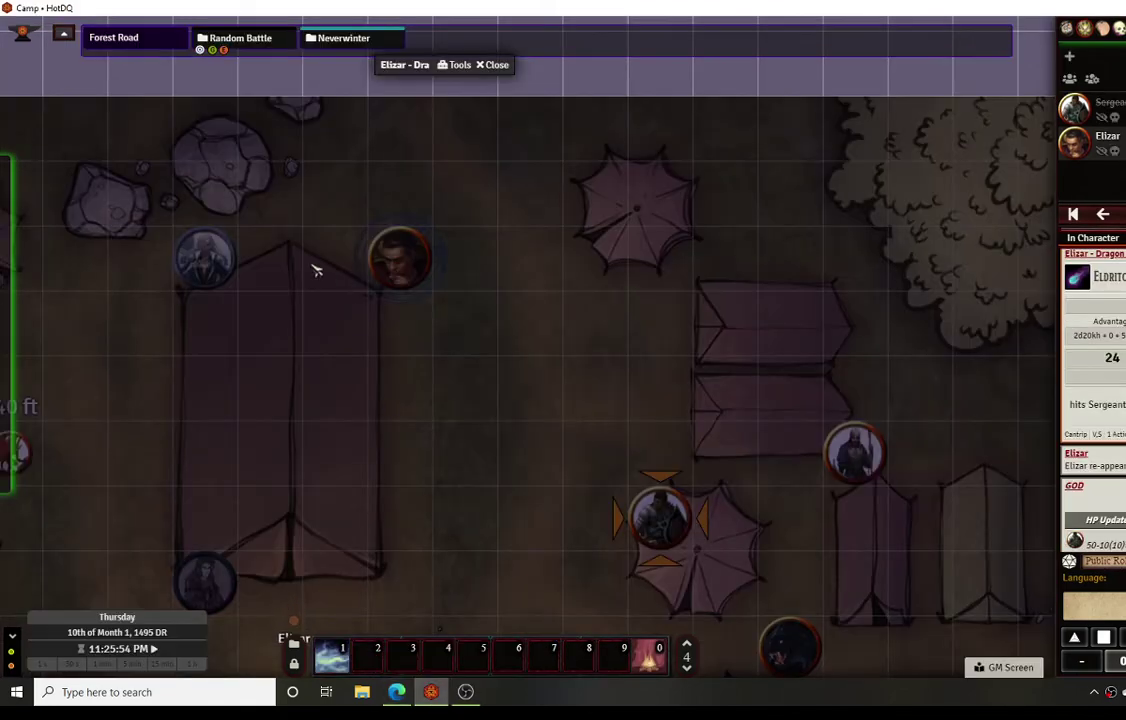
double_click(440, 302)
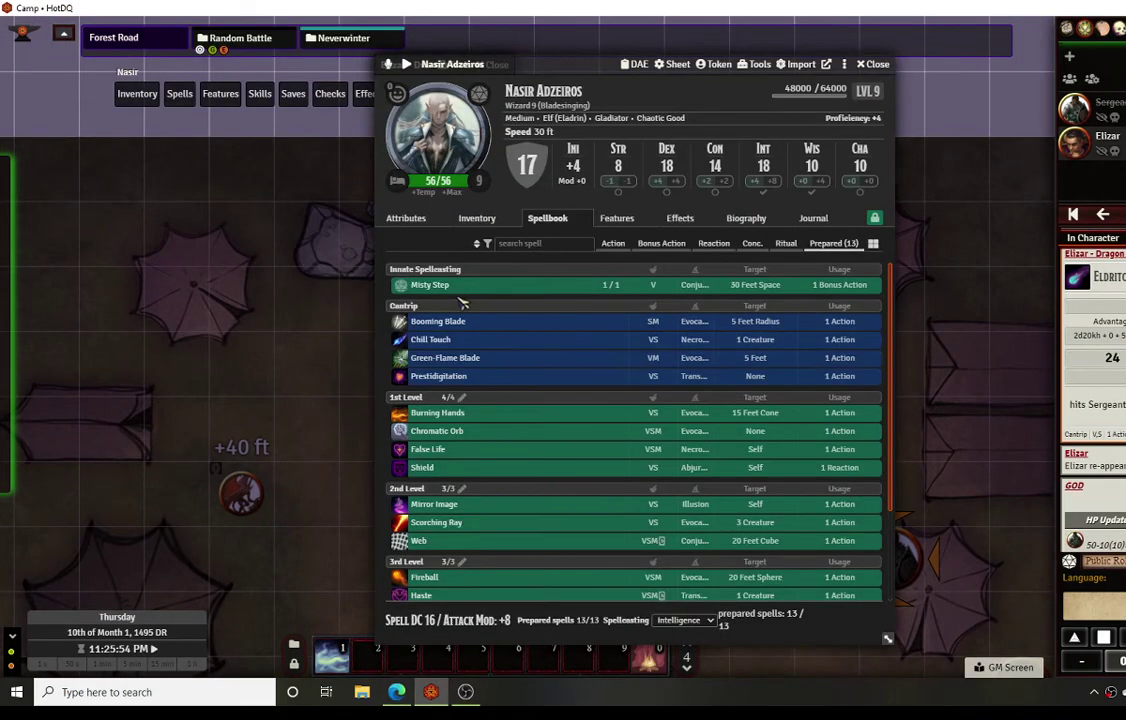
scroll(550, 461, down, 2)
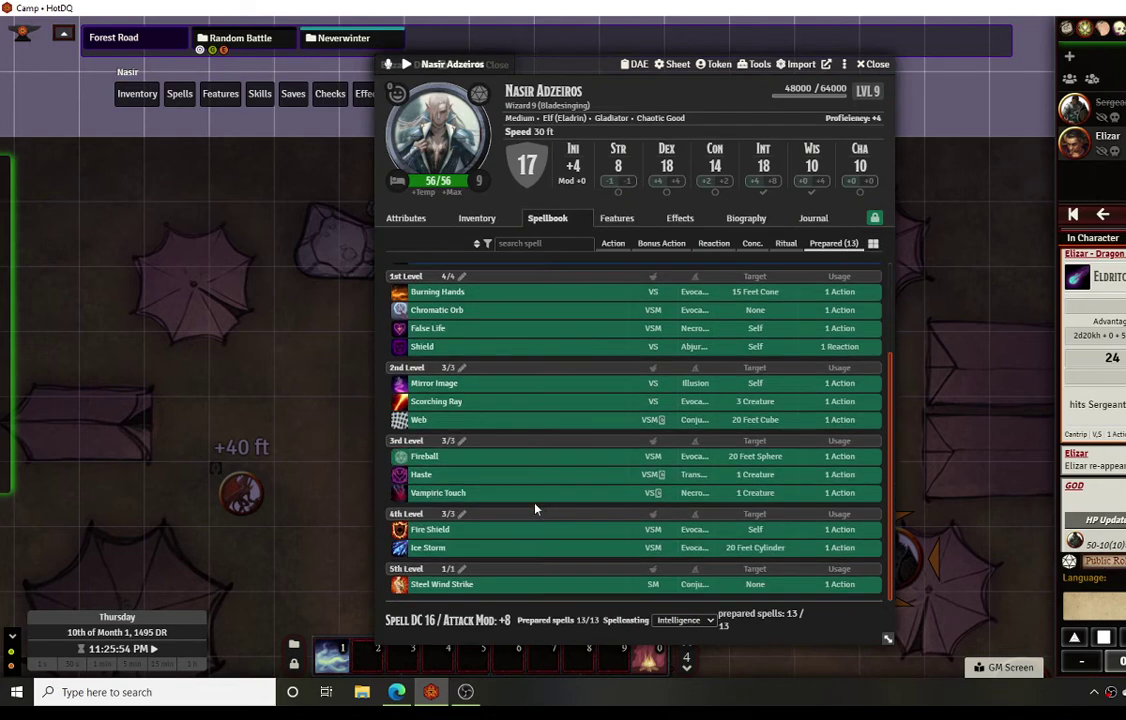
right_click(479, 533)
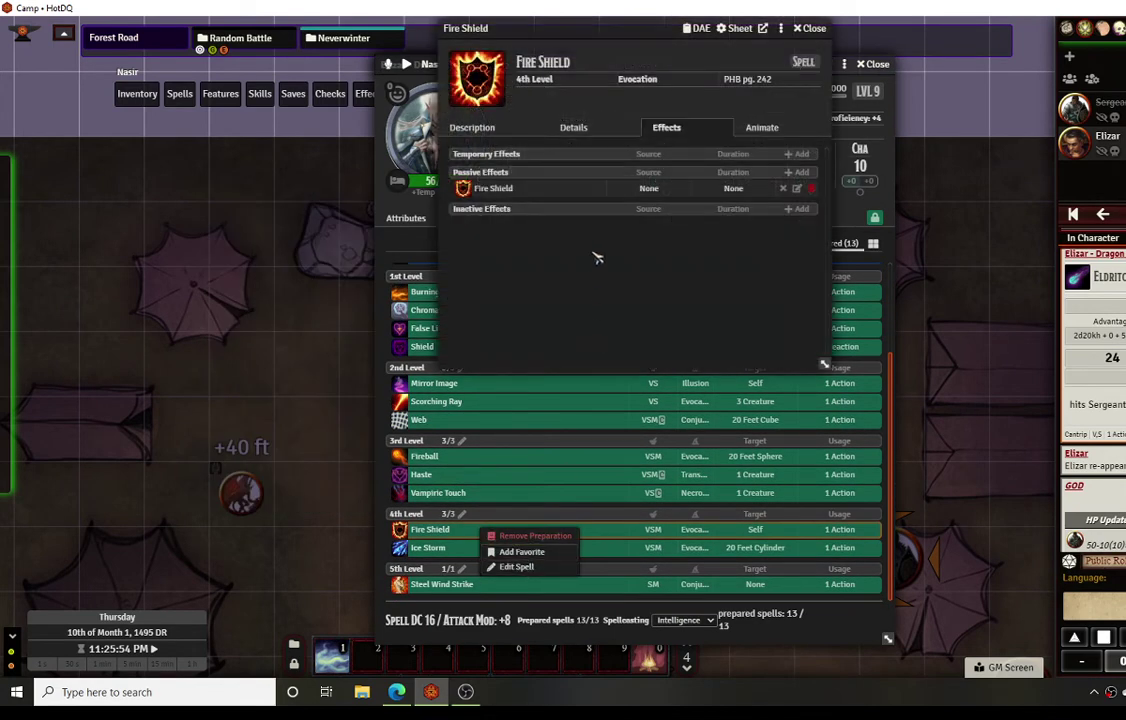
Step: Open the Fire Shield active effect's configuration through DAE and view its list of attribute changes
click(795, 188)
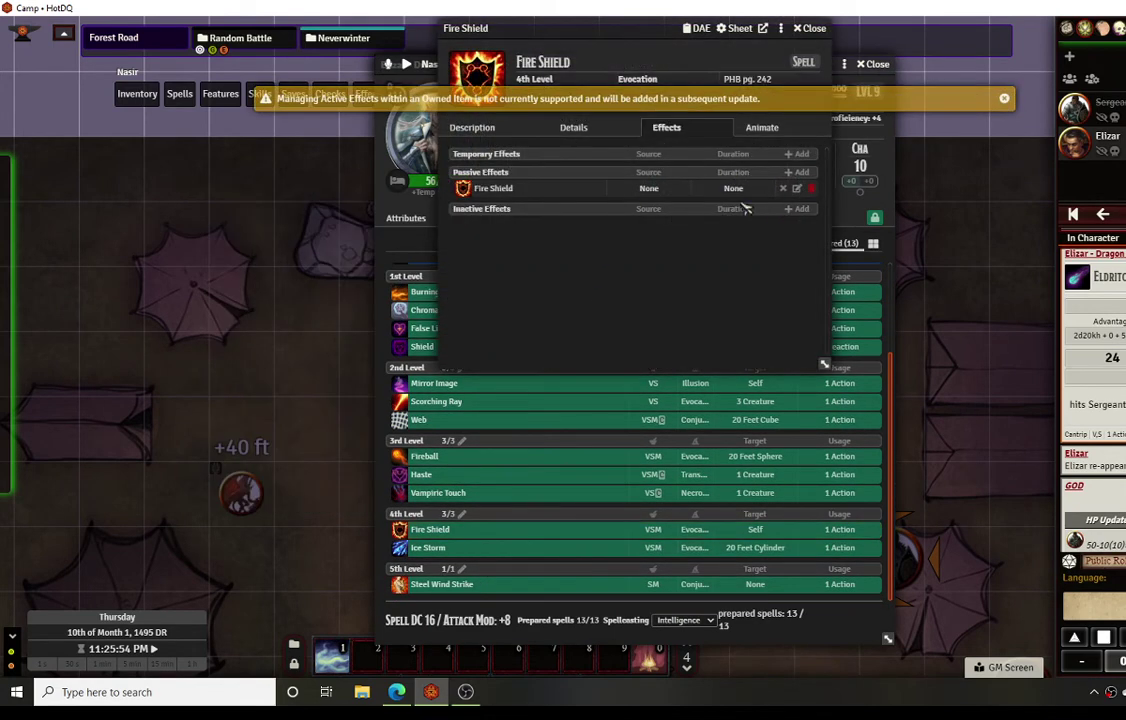
click(706, 28)
click(822, 359)
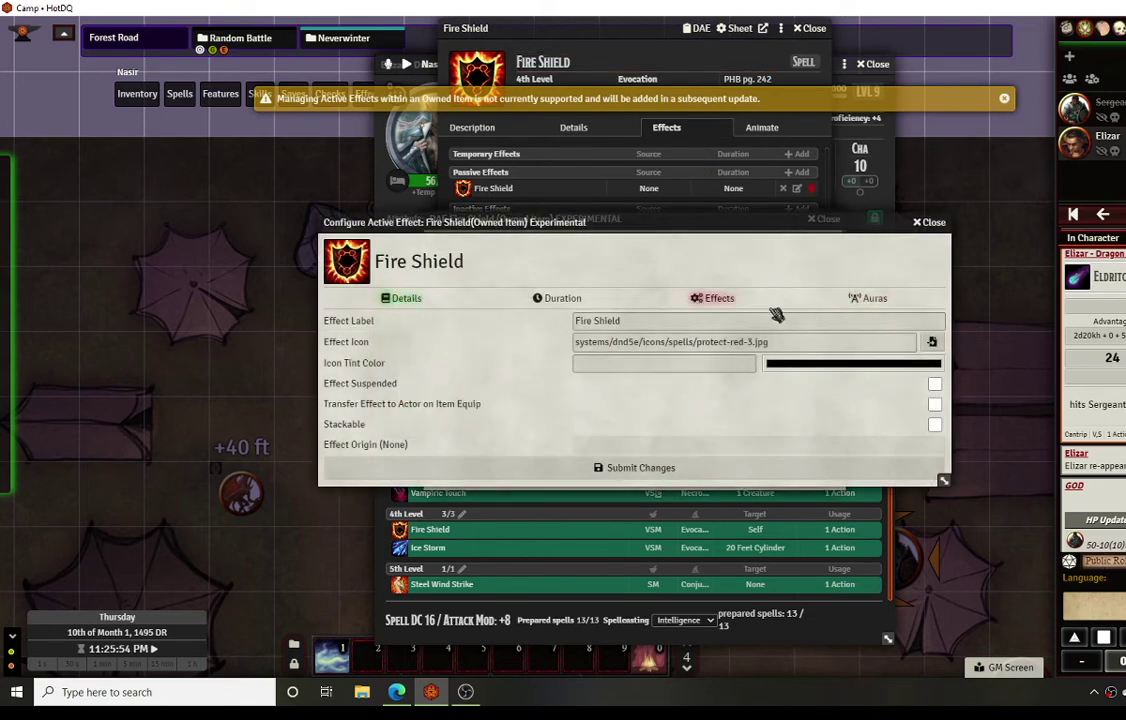
click(719, 298)
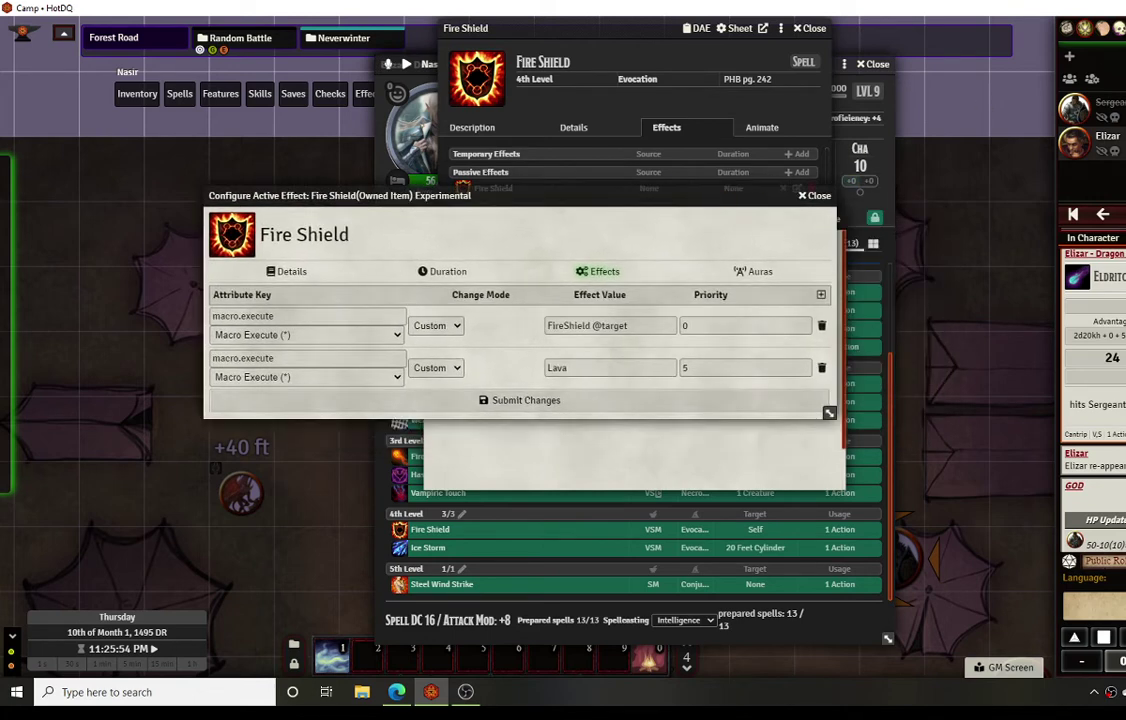
Step: Locate the FireShield macro in the DAE SRD Macros compendium, compare it with the effect's values, and close the effect configuration
click(1120, 27)
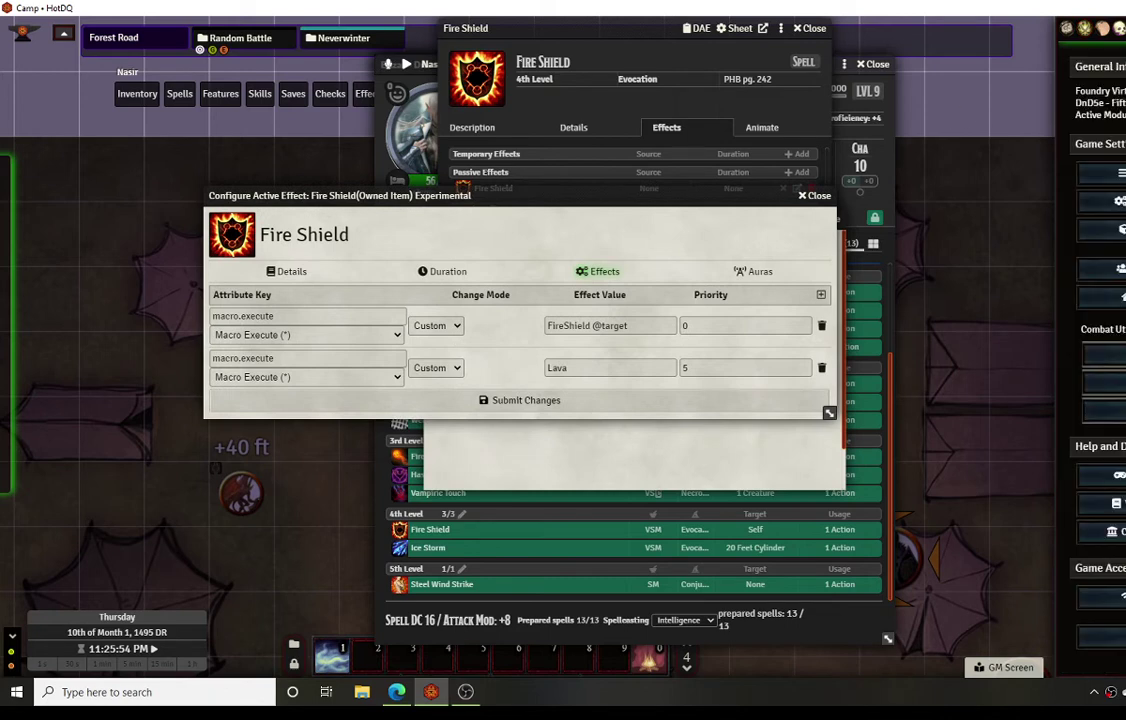
click(1102, 27)
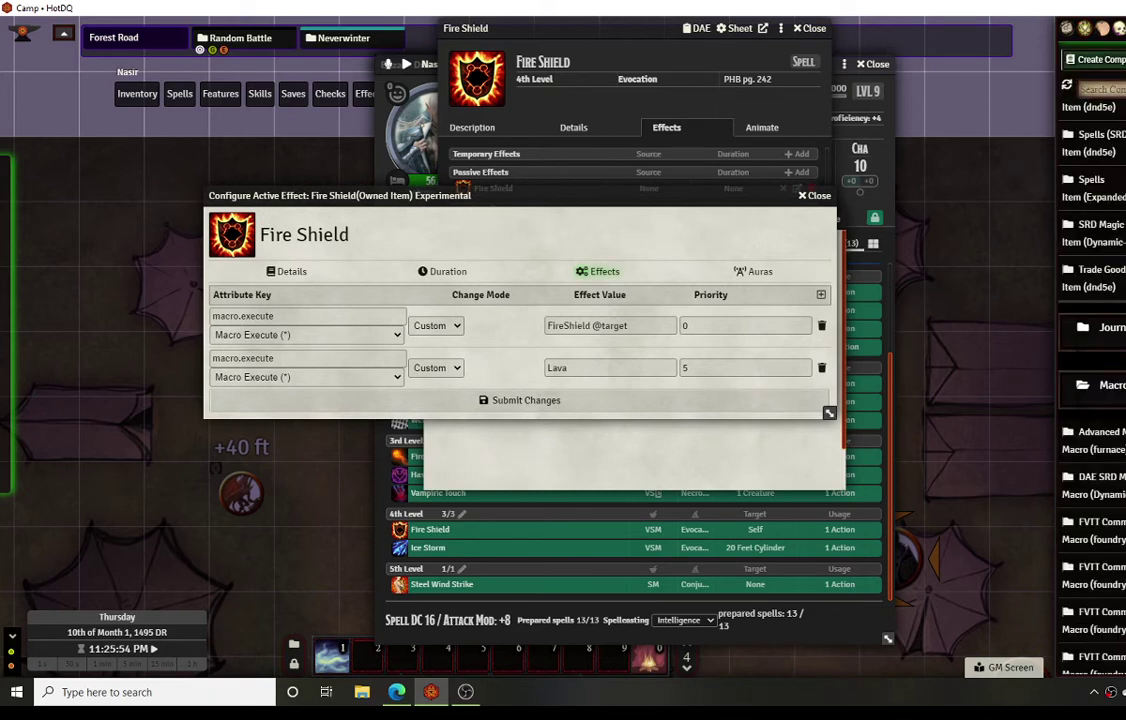
click(1095, 477)
scroll(150, 390, down, 4)
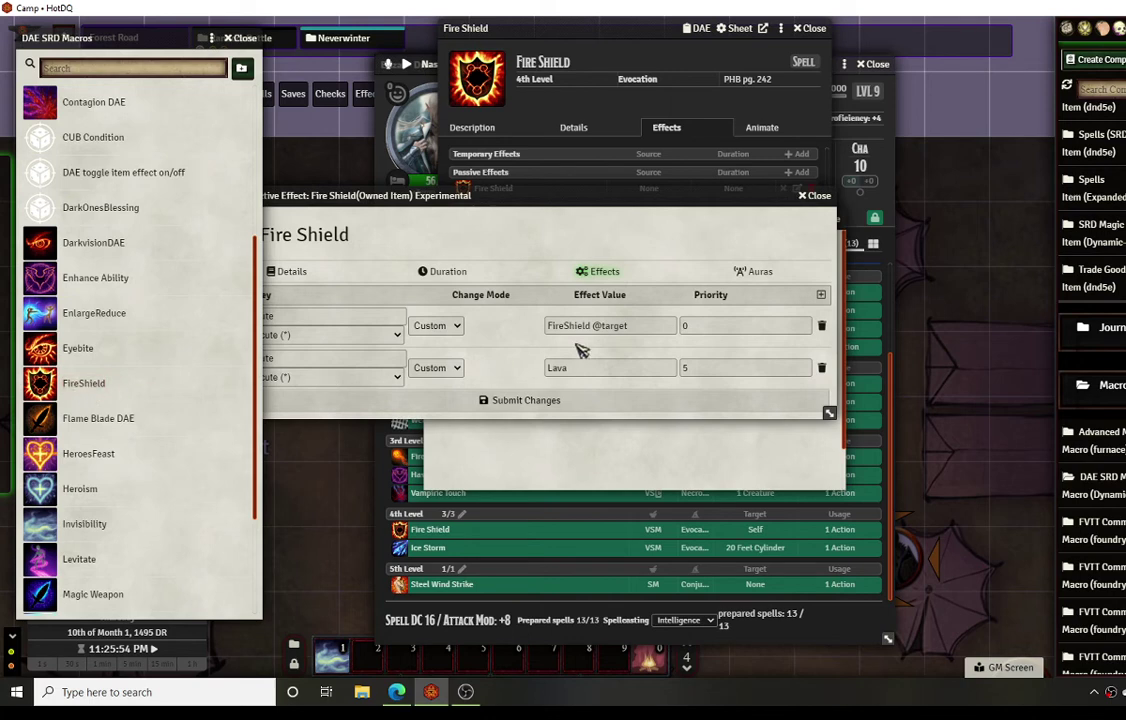
drag(474, 186, 513, 184)
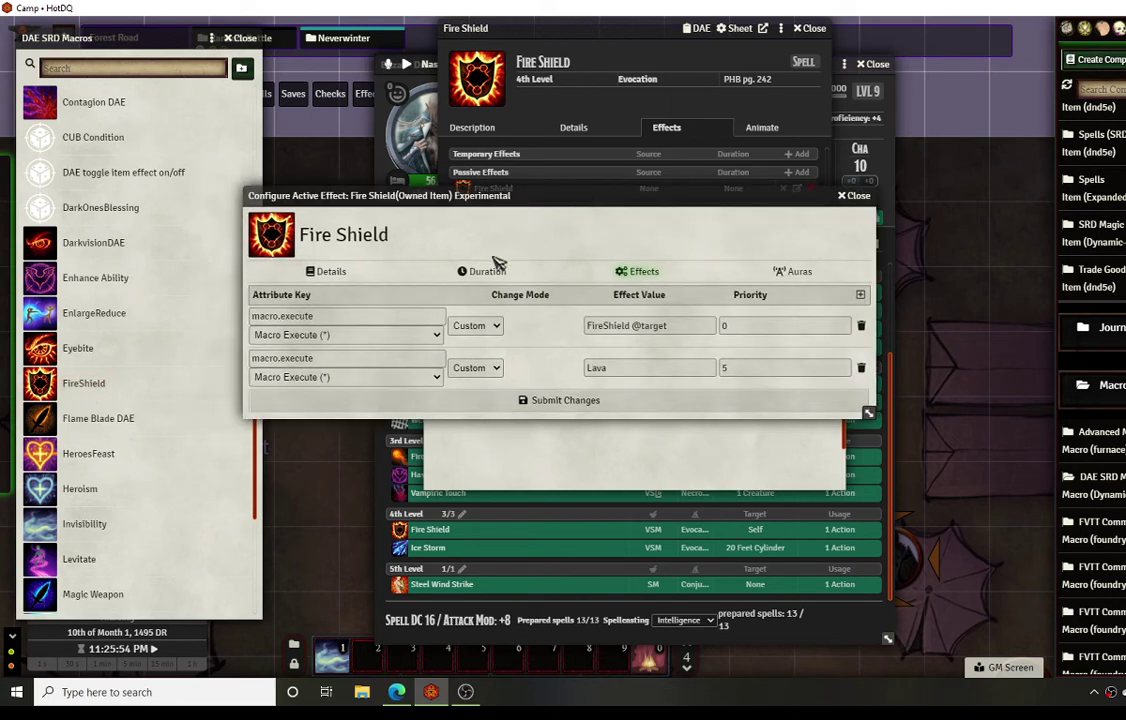
click(866, 197)
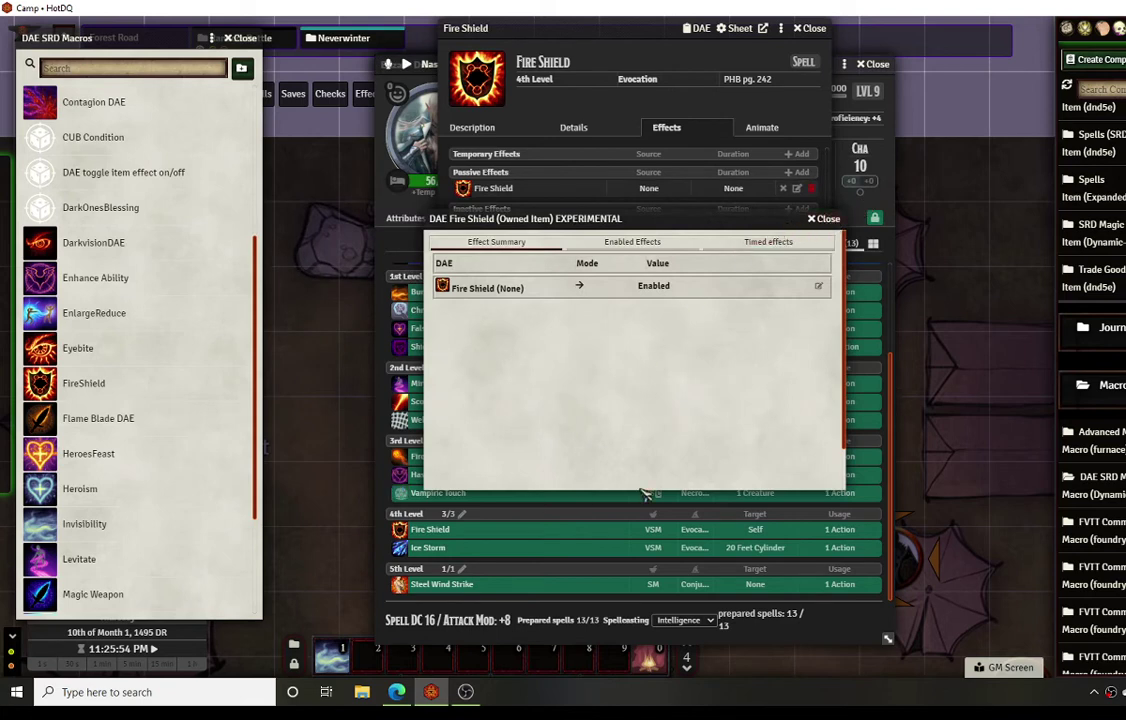
Step: Find the TokenMagic Portfolio macro compendium among the default compendiums and open it
scroll(1090, 400, down, 3)
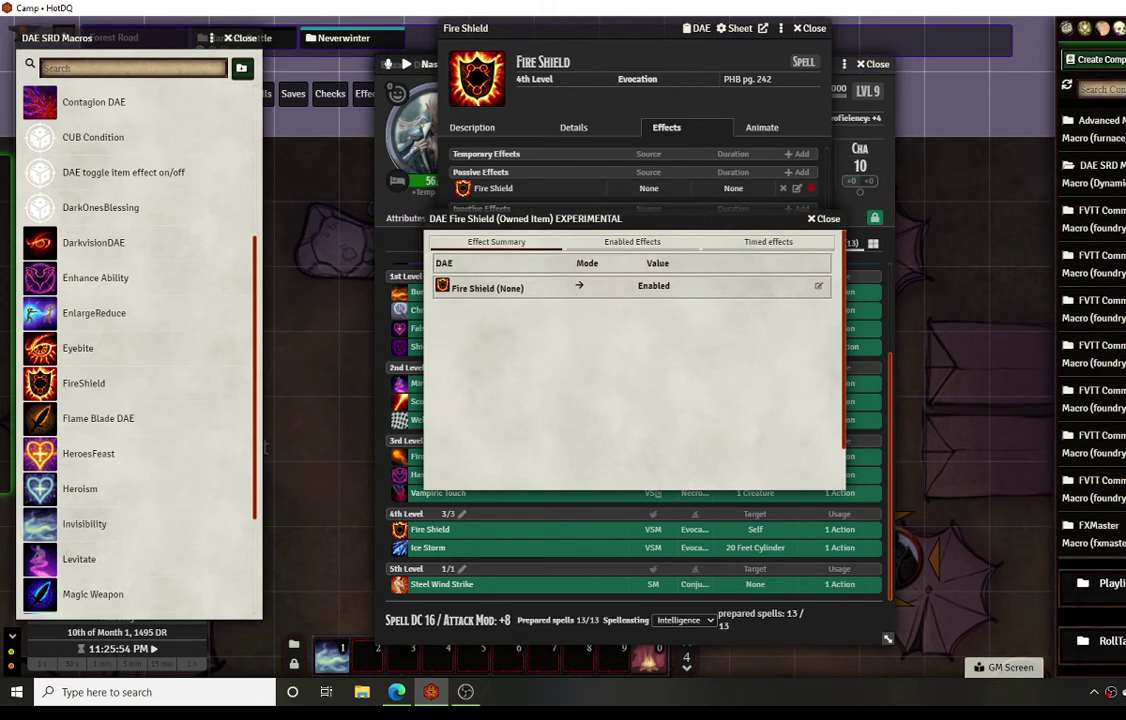
scroll(1110, 450, up, 5)
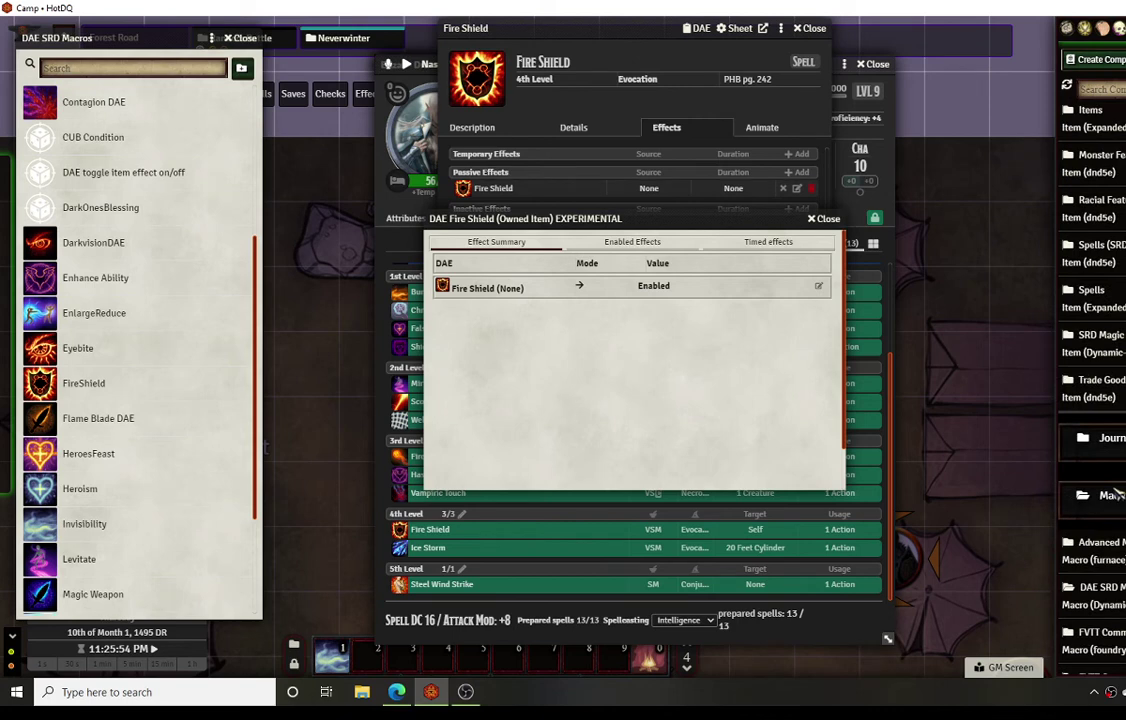
scroll(1115, 450, up, 6)
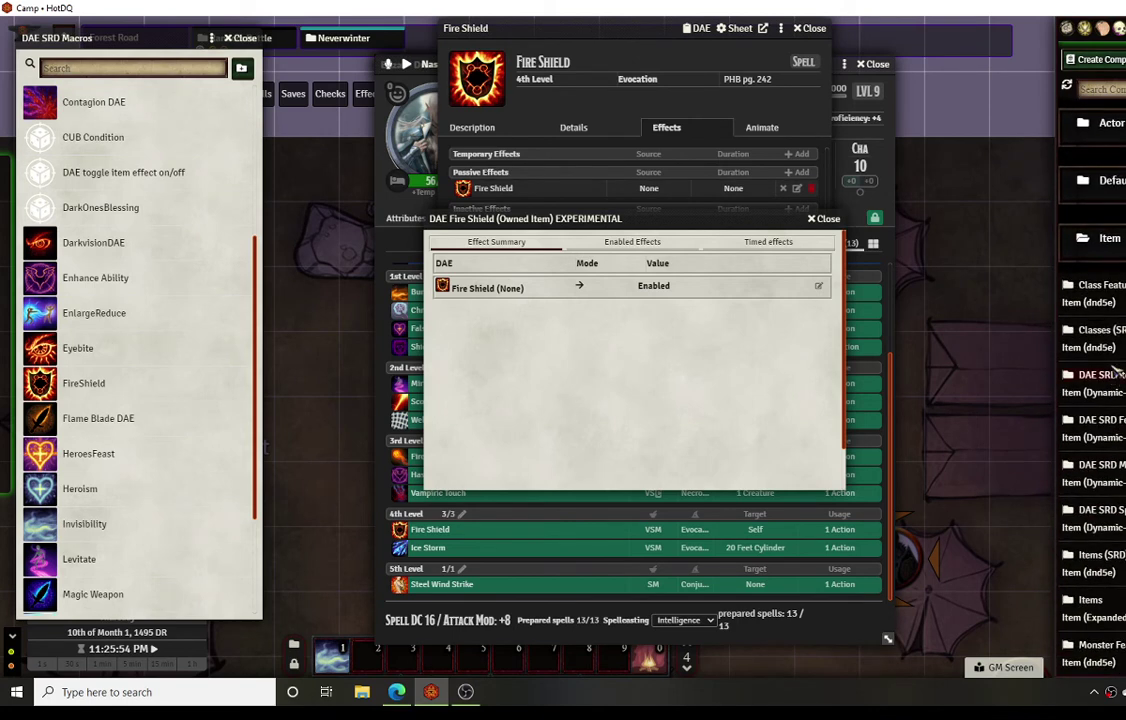
click(1112, 181)
scroll(1095, 350, down, 4)
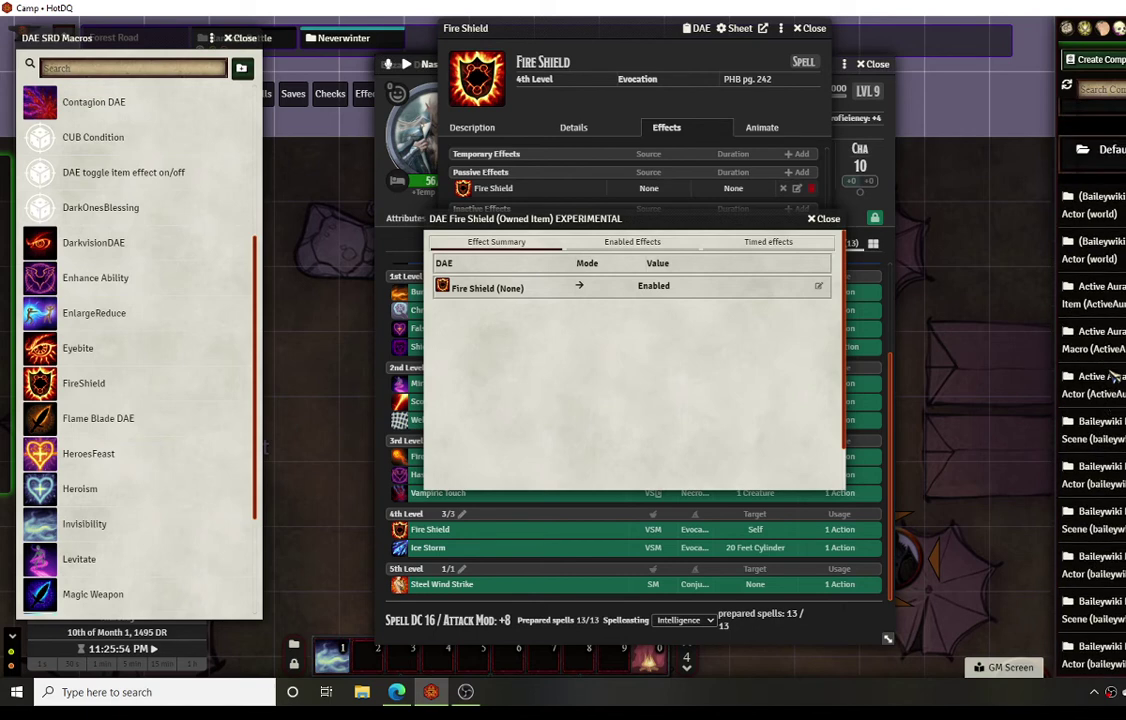
scroll(1113, 372, down, 10)
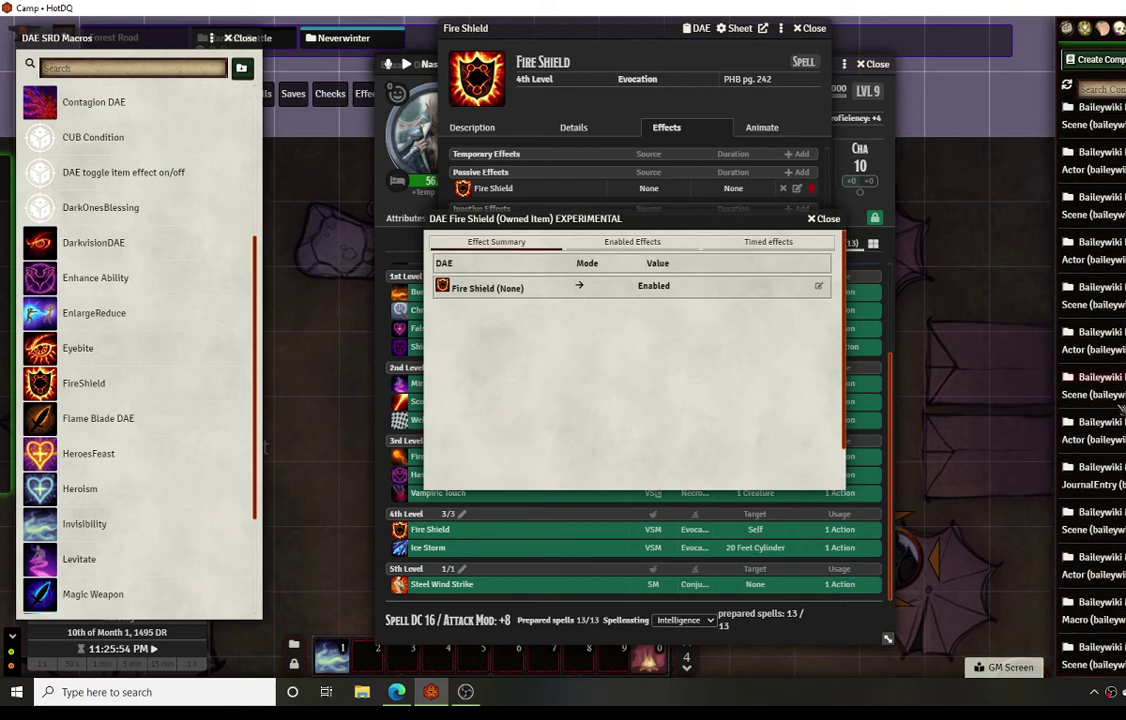
scroll(1095, 372, down, 8)
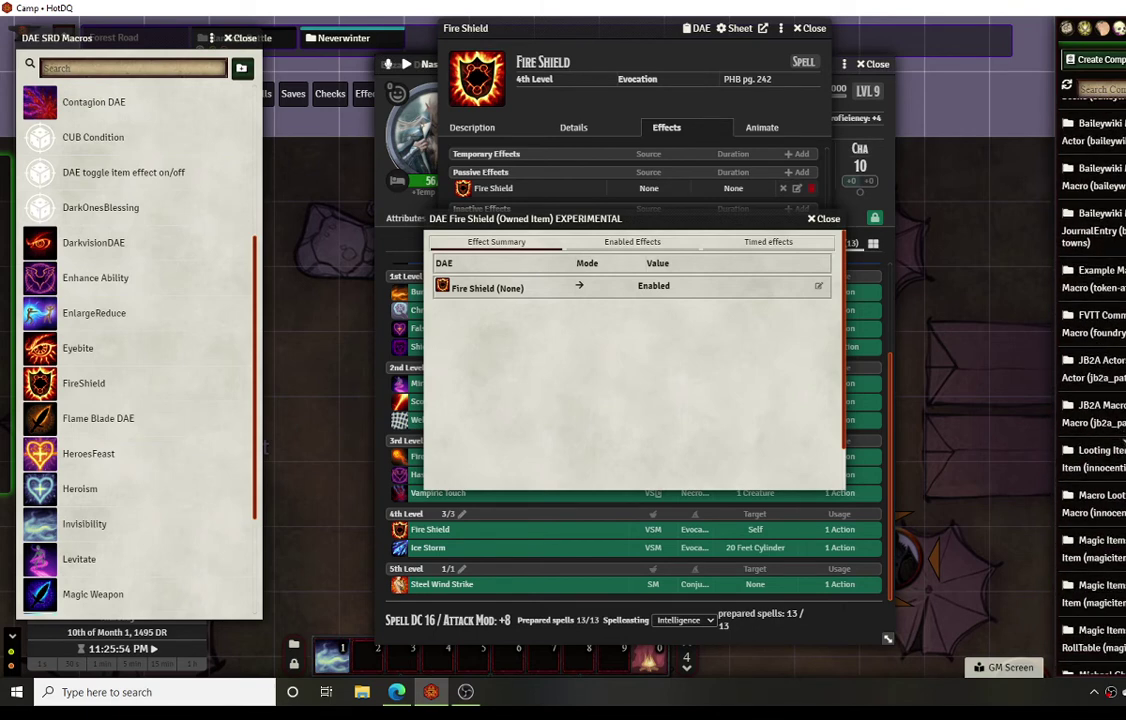
scroll(1095, 372, down, 6)
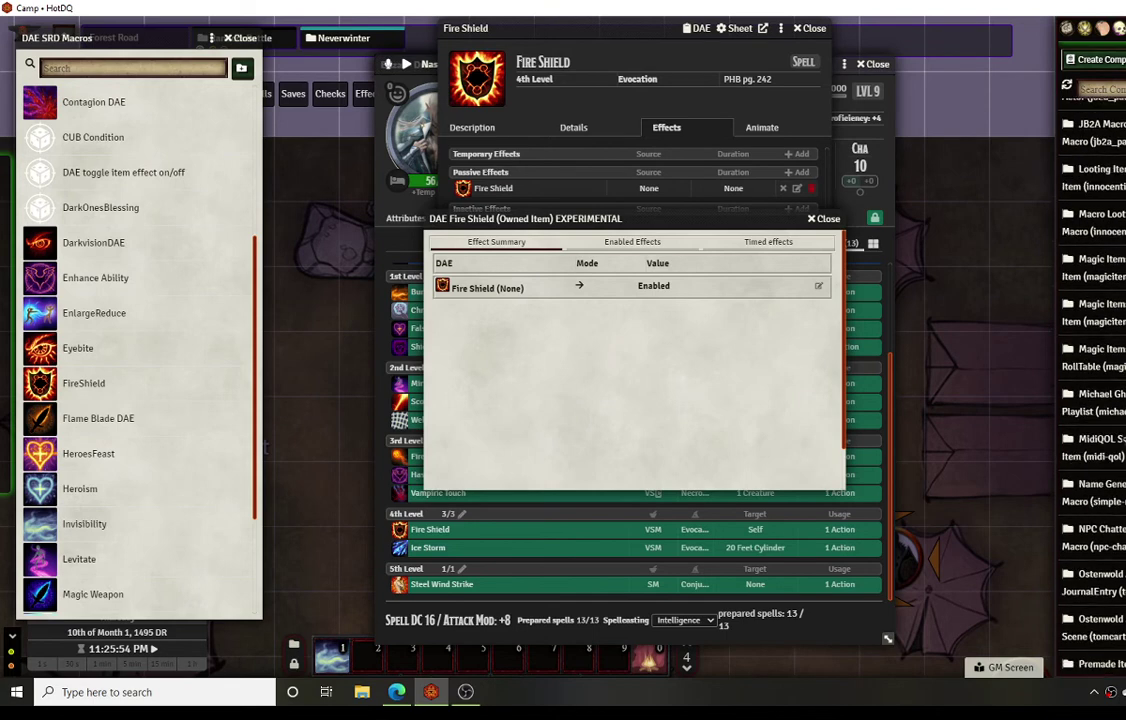
scroll(1100, 450, down, 3)
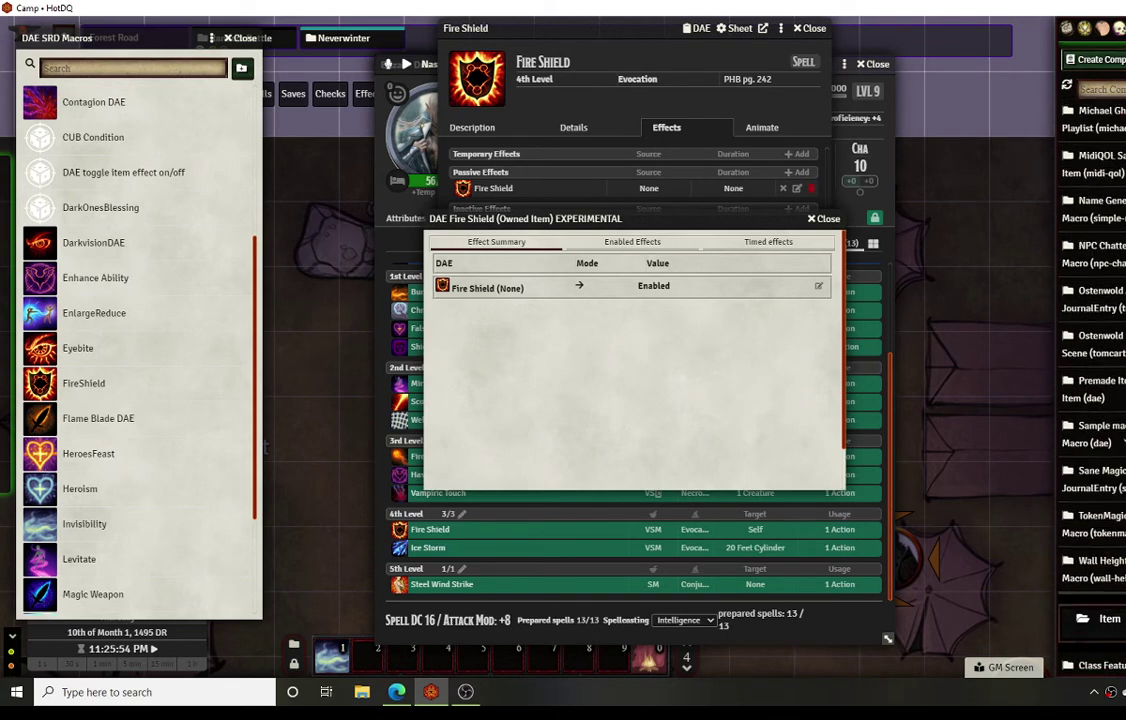
click(1100, 447)
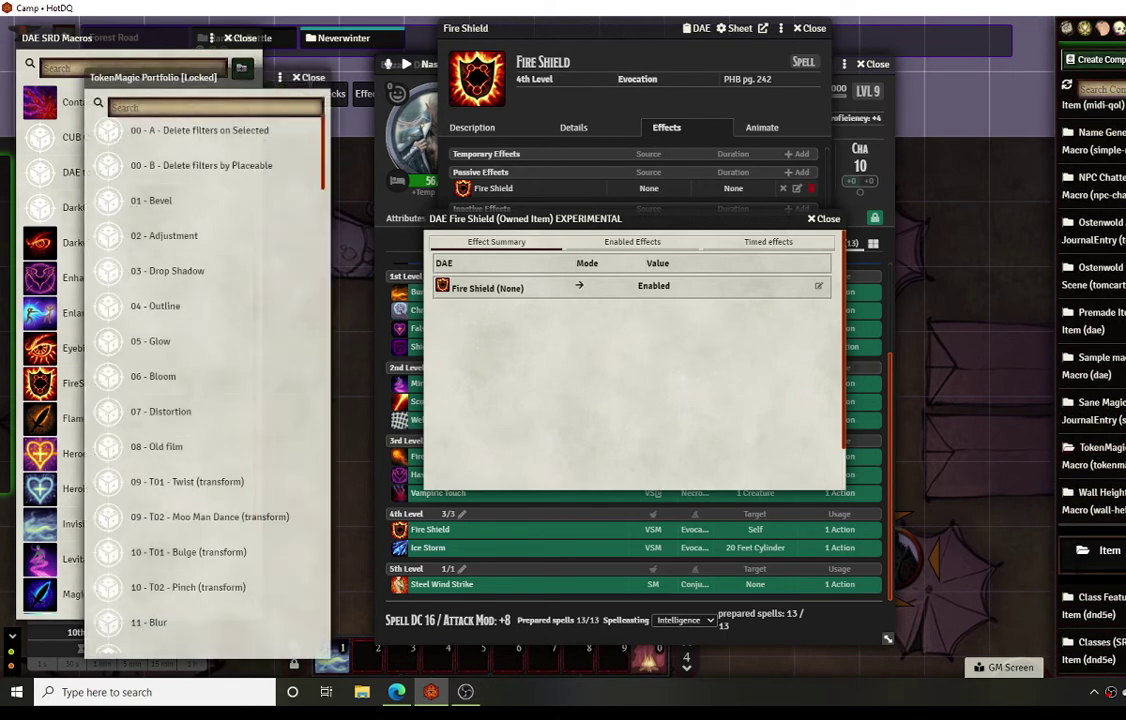
Step: Add the "24 - T02 - Fire Shield 4 - Lava Zone" macro to hotbar slot 2 and close the TokenMagic Portfolio
scroll(230, 370, down, 1)
scroll(232, 374, down, 8)
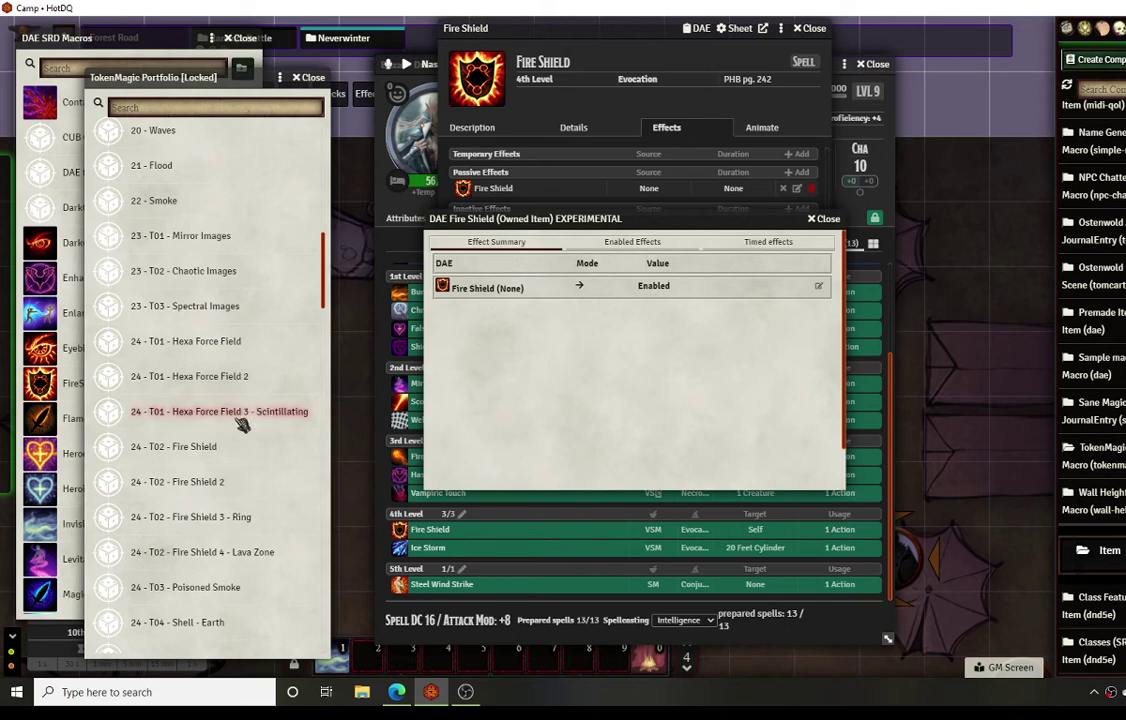
scroll(205, 457, down, 2)
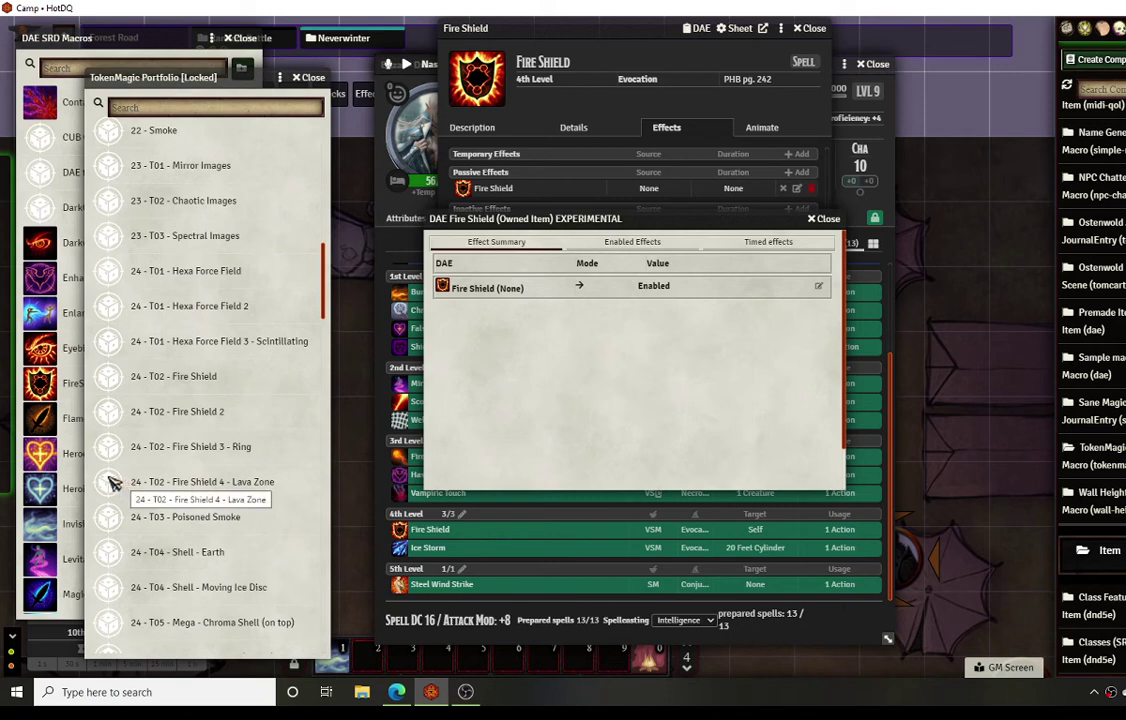
drag(110, 483, 367, 655)
click(300, 77)
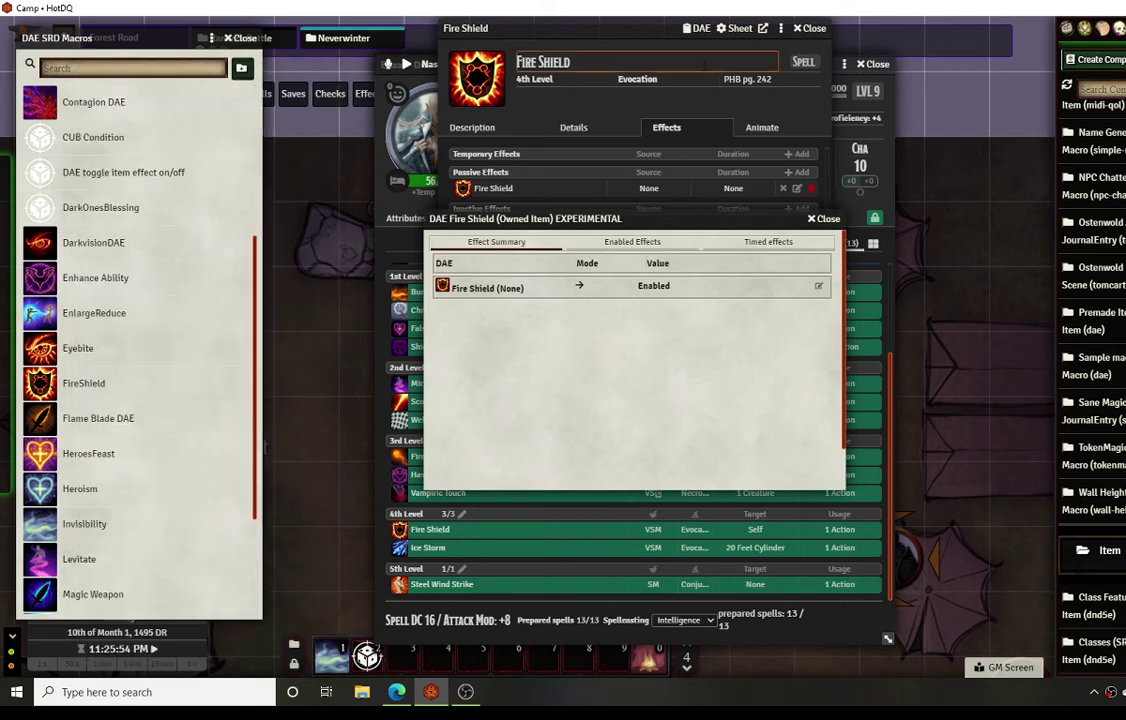
Step: Close the DAE SRD Macros compendium and the Fire Shield spell sheet, and arrange the DAE window and Nasir's sheet side by side
drag(690, 218, 766, 198)
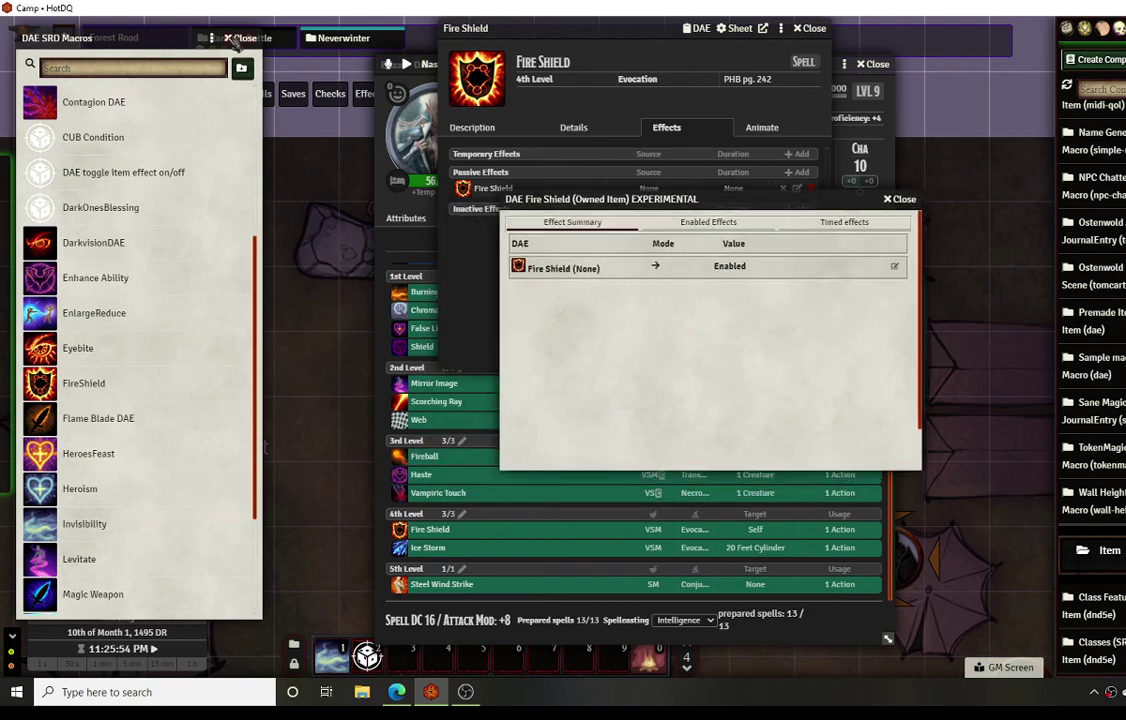
click(241, 37)
click(809, 28)
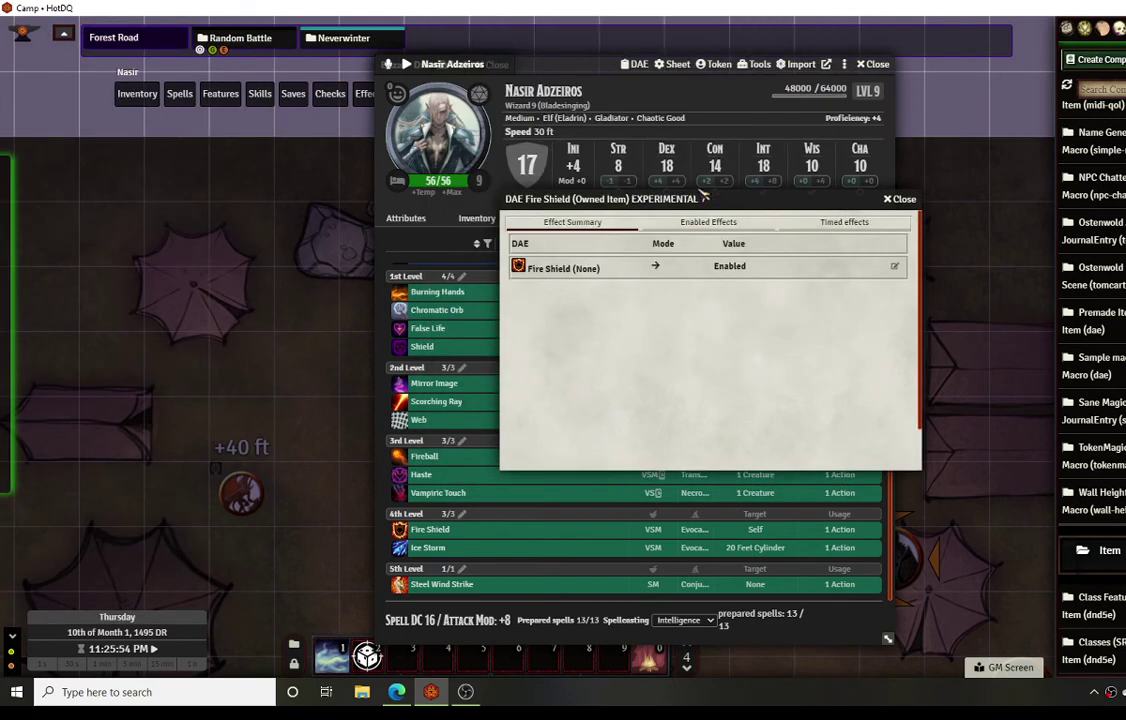
drag(585, 204, 85, 167)
drag(430, 63, 602, 28)
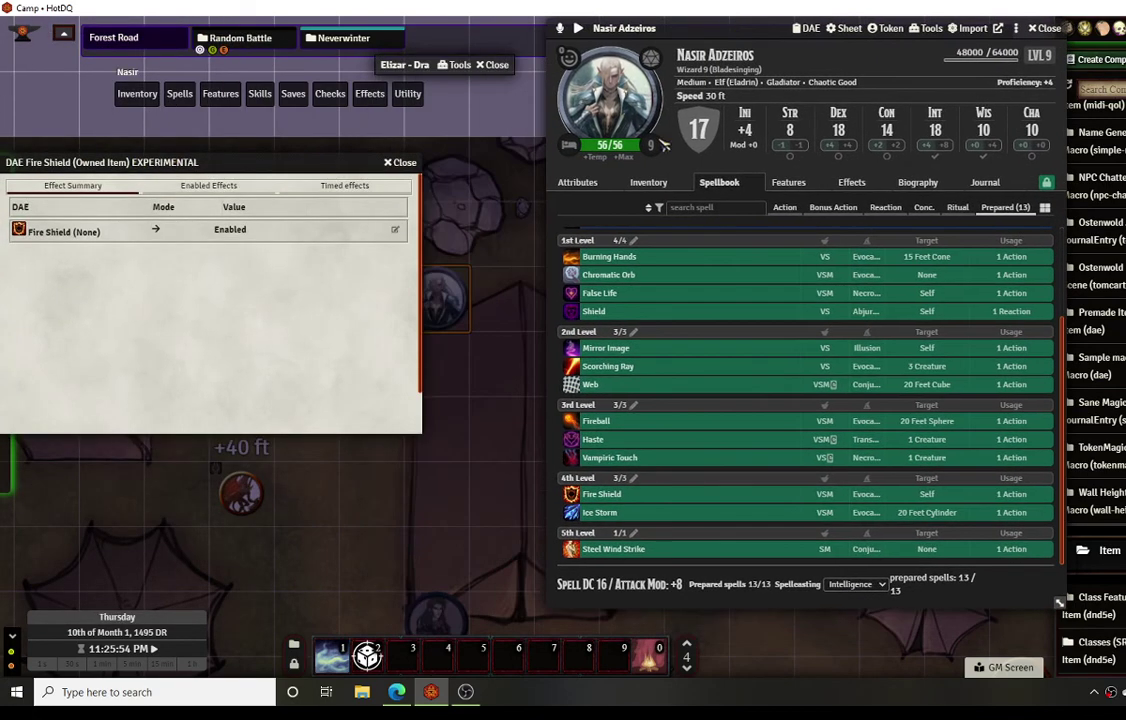
Step: Open the hotbar's Lava Zone macro, compare it with the macro.execute entries in the Fire Shield effect, and close all open windows
right_click(367, 655)
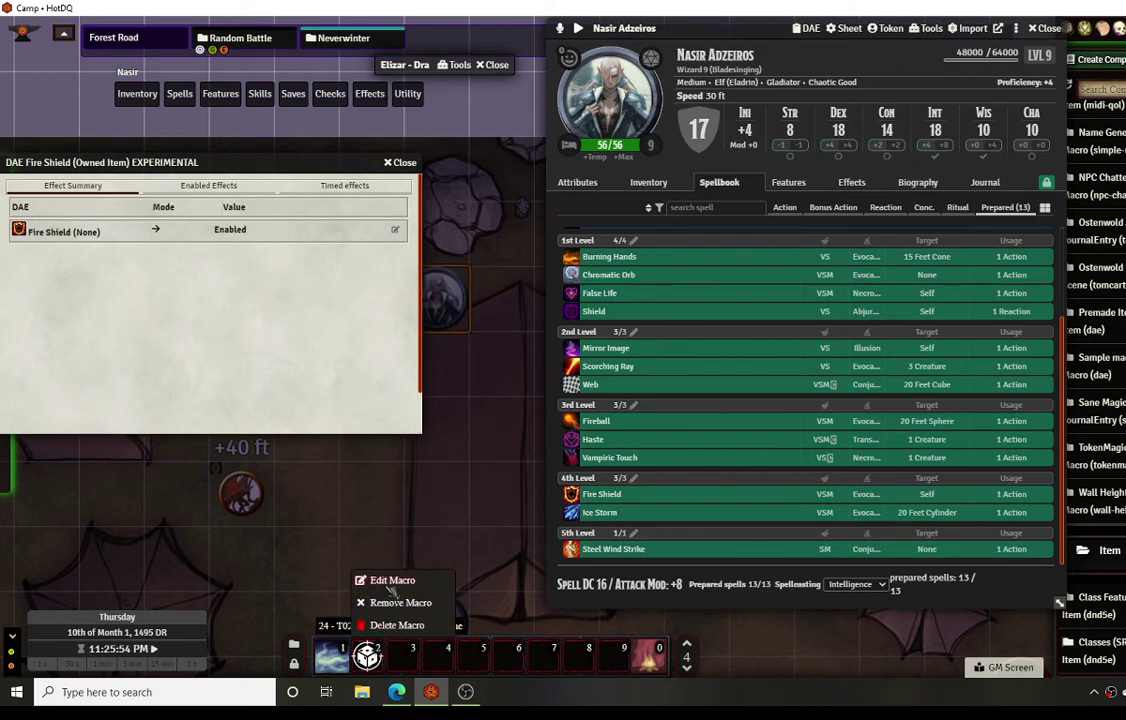
click(390, 590)
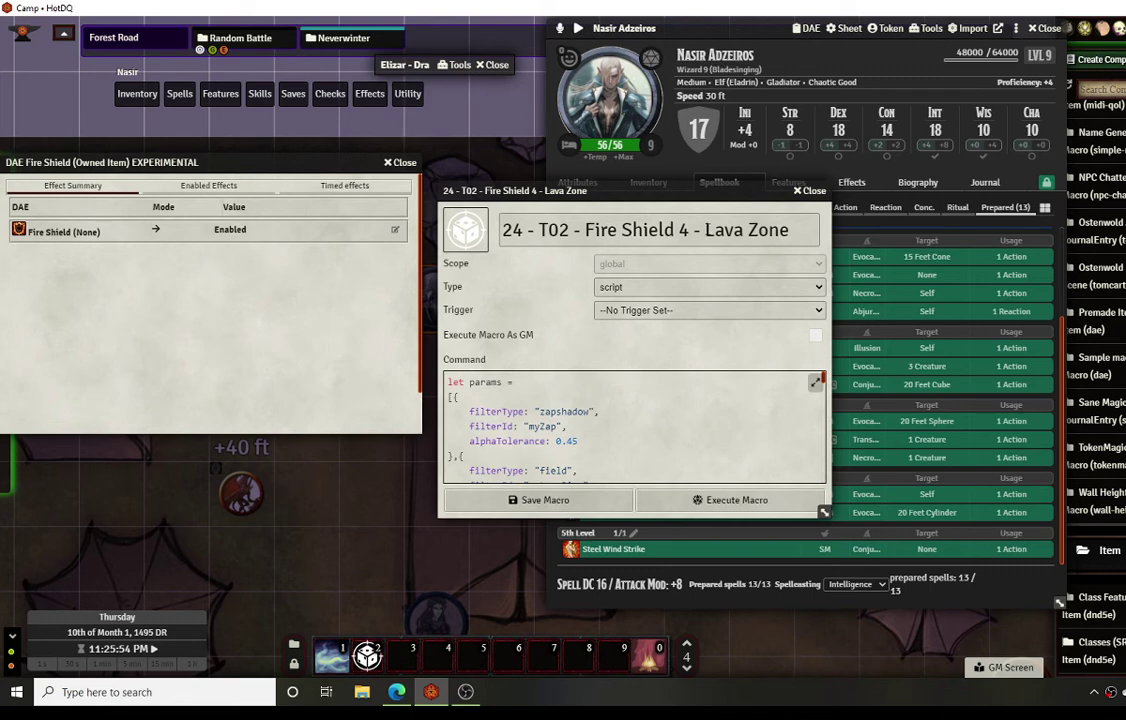
click(395, 230)
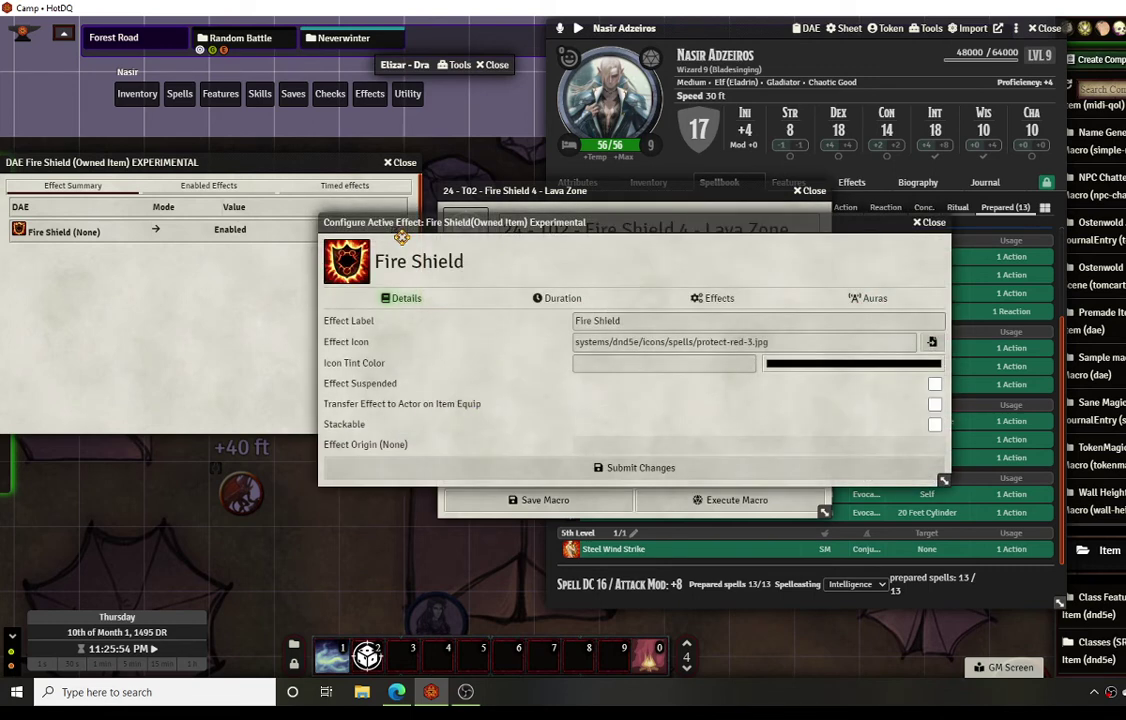
click(725, 299)
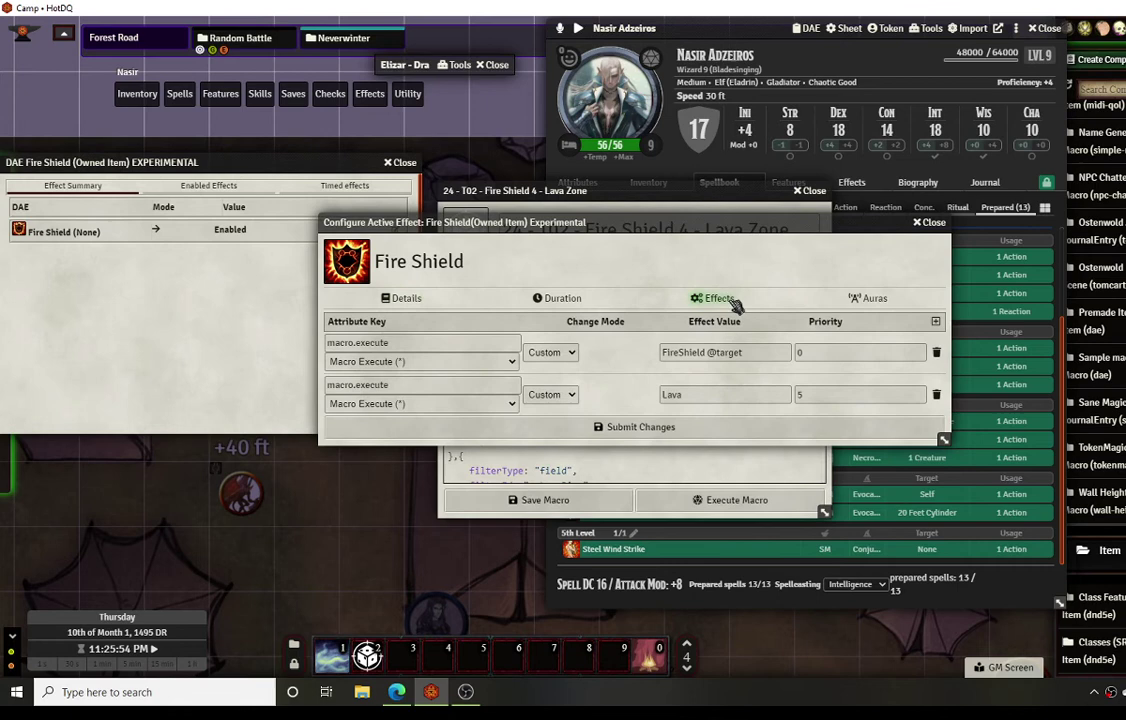
click(930, 224)
click(809, 190)
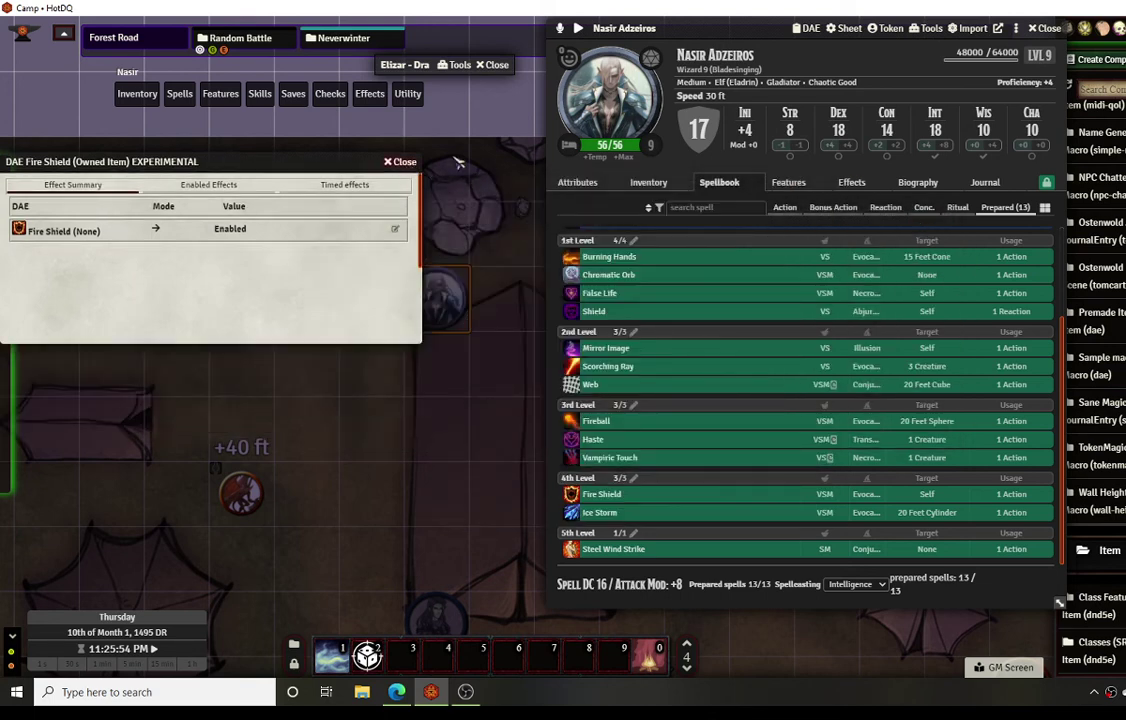
key(Escape)
key(Escape)
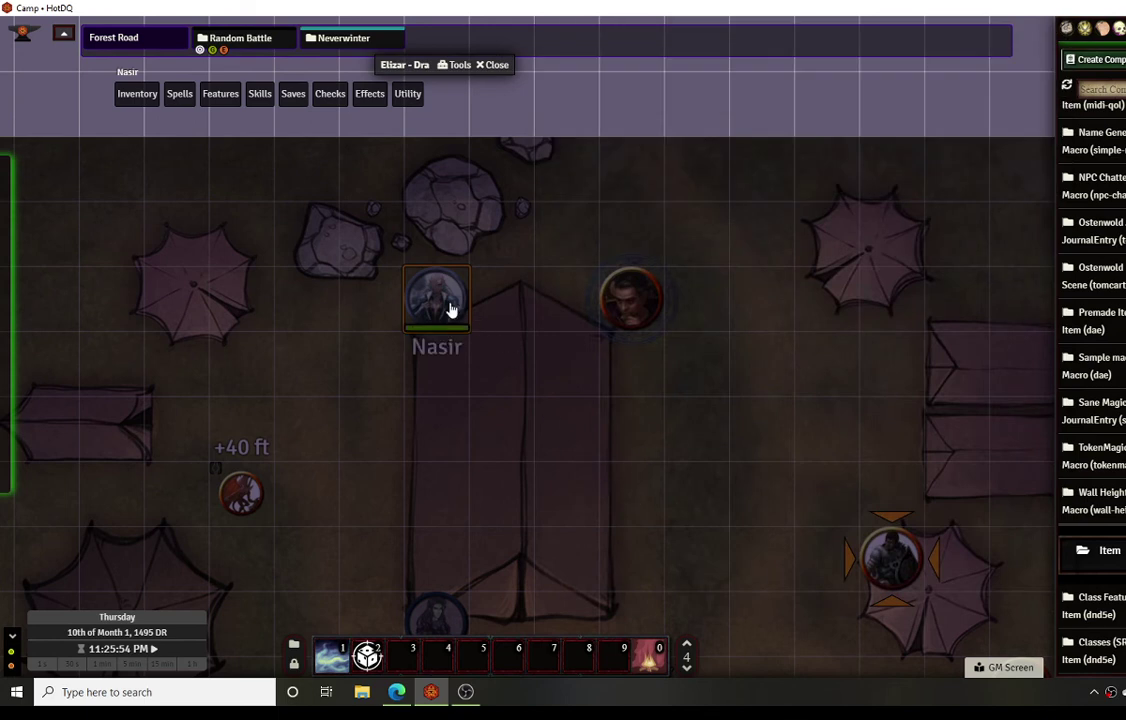
Step: Cast Fire Shield from Nasir's token at 4th level, consuming a spell slot
click(450, 310)
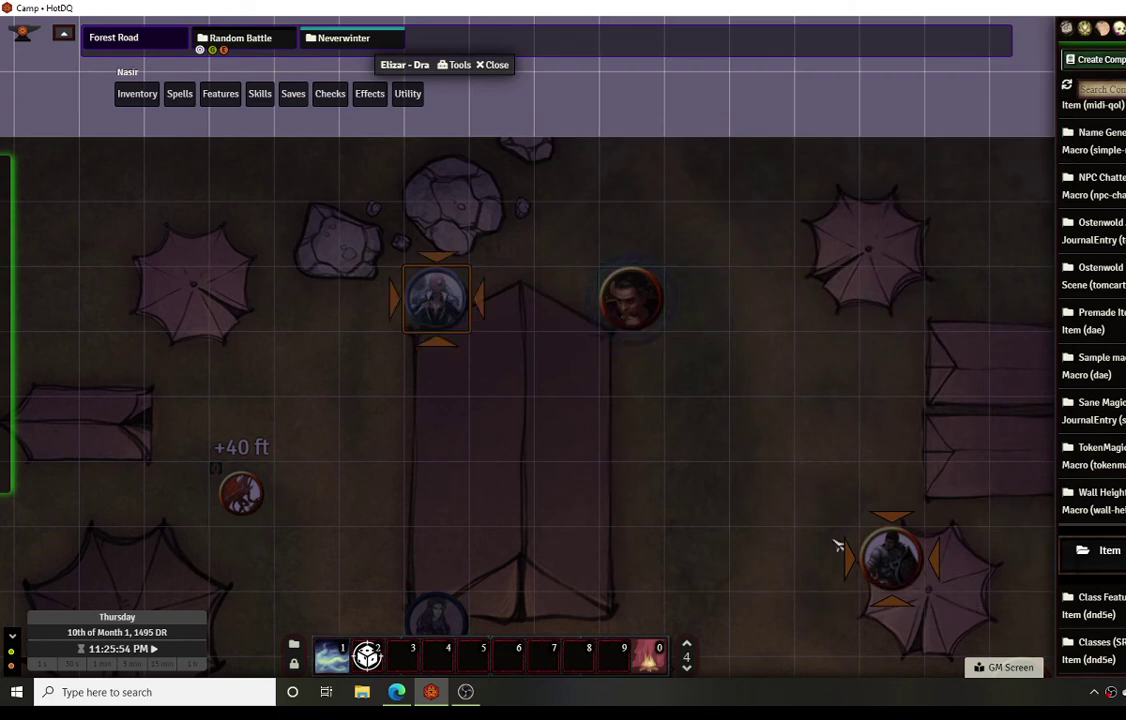
click(177, 97)
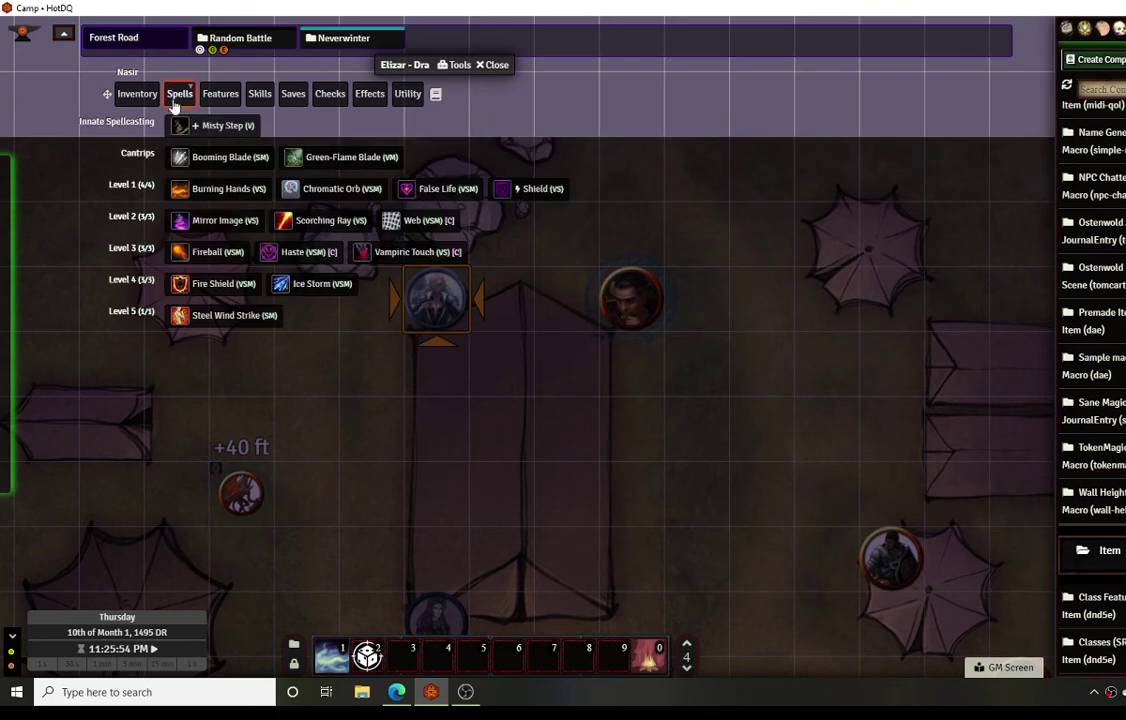
click(198, 284)
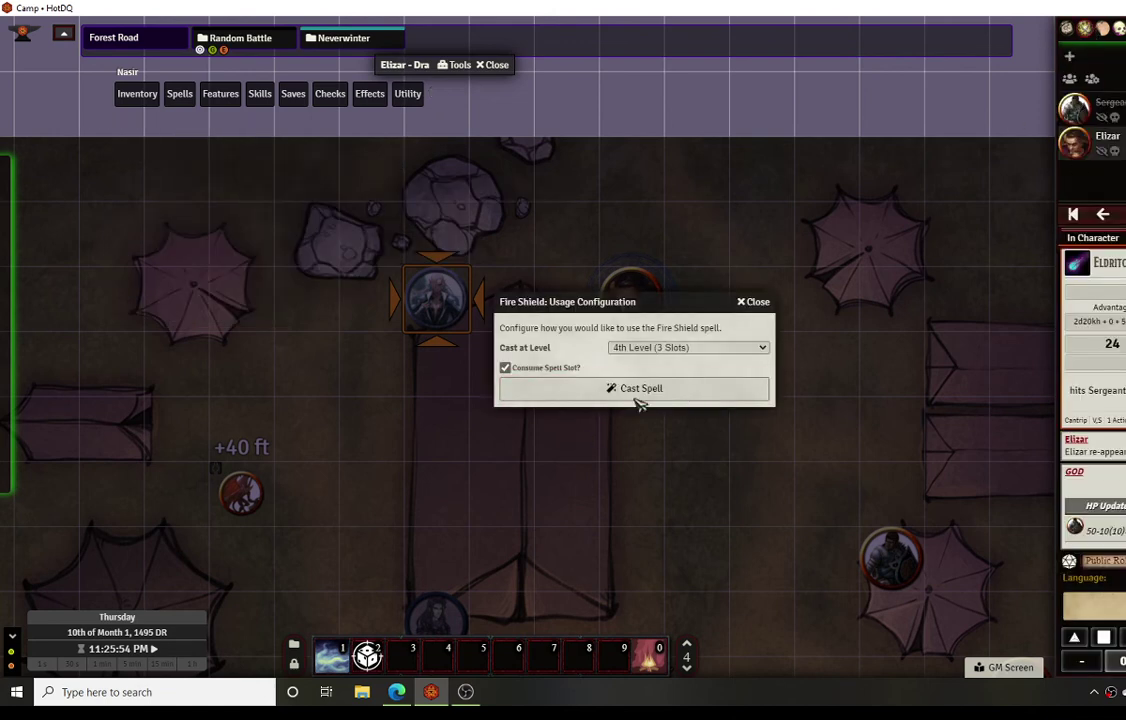
click(648, 390)
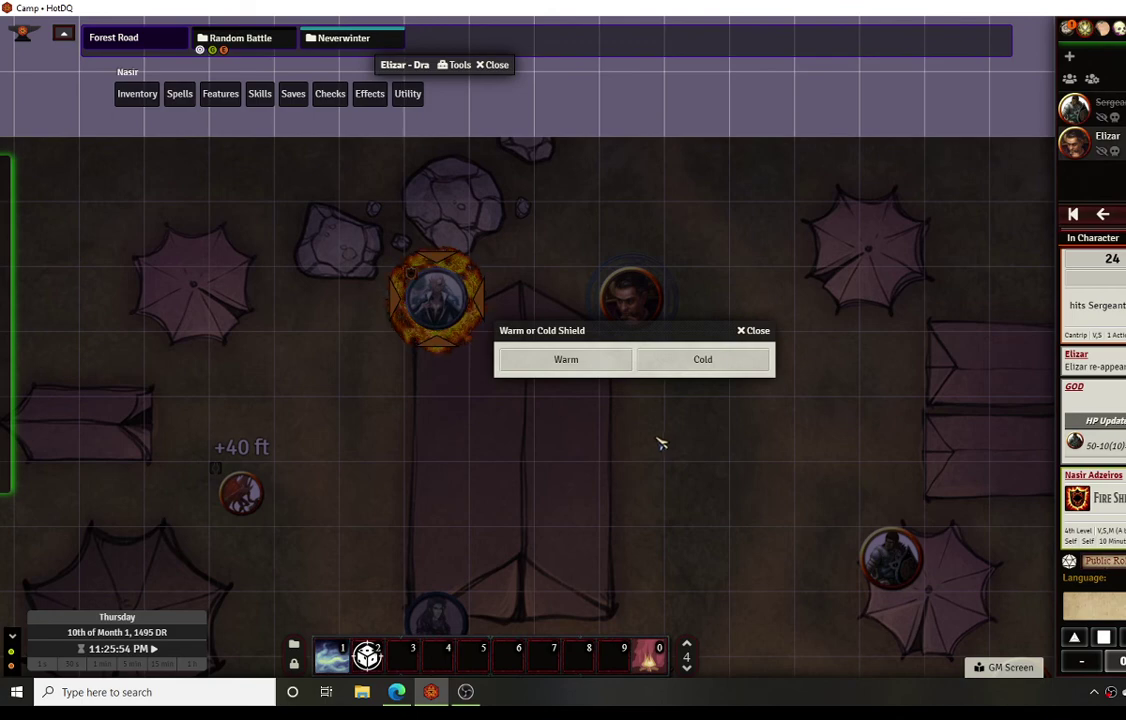
Step: Inspect the damage traits among the attributes on Nasir's character sheet before choosing a shield type, and close the sheet
double_click(440, 308)
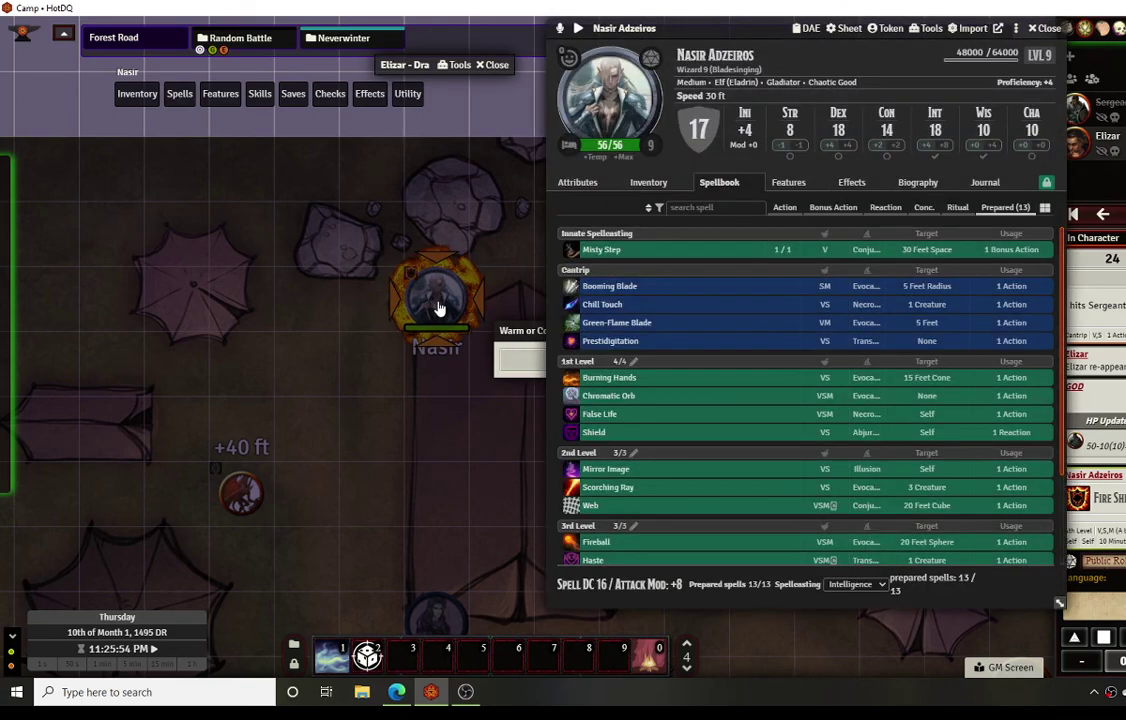
click(578, 182)
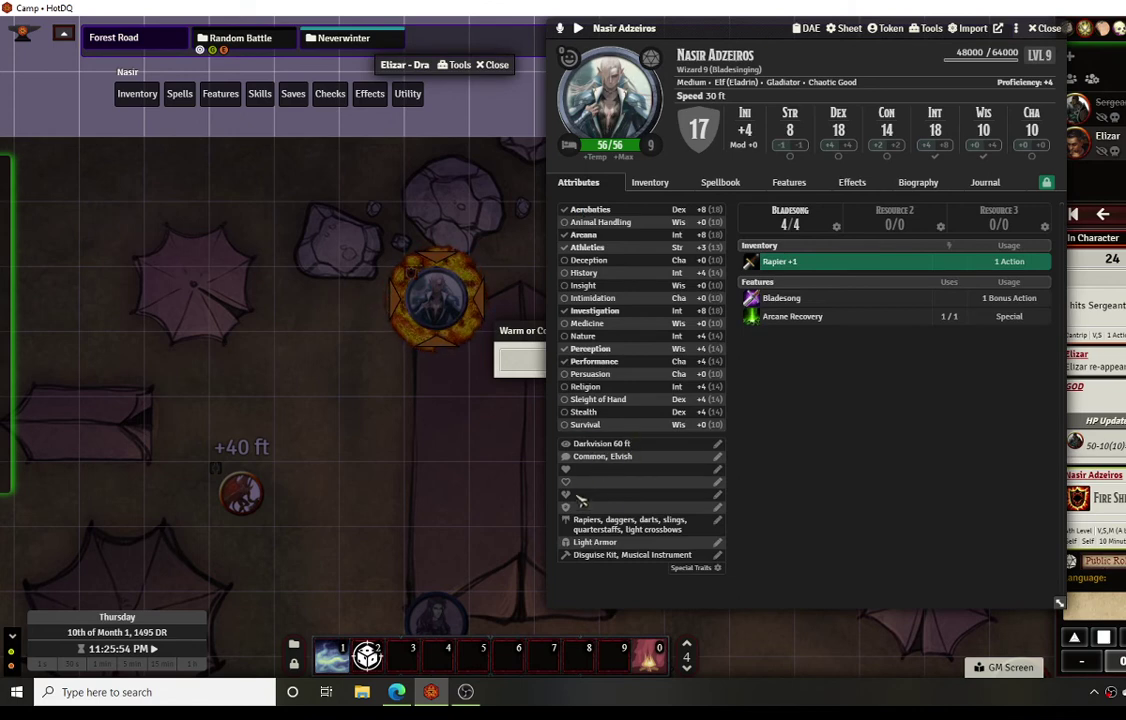
click(1045, 29)
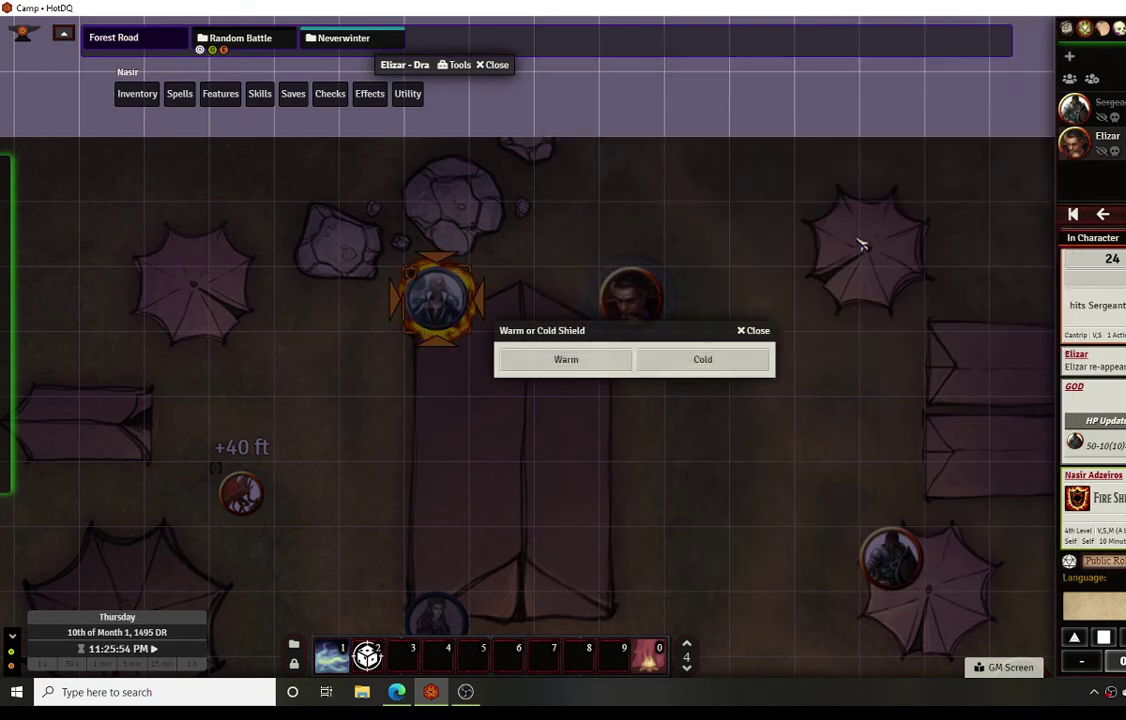
Step: Choose the Cold shield for Nasir, check the damage resistances on the character sheet, and deselect the token
click(700, 360)
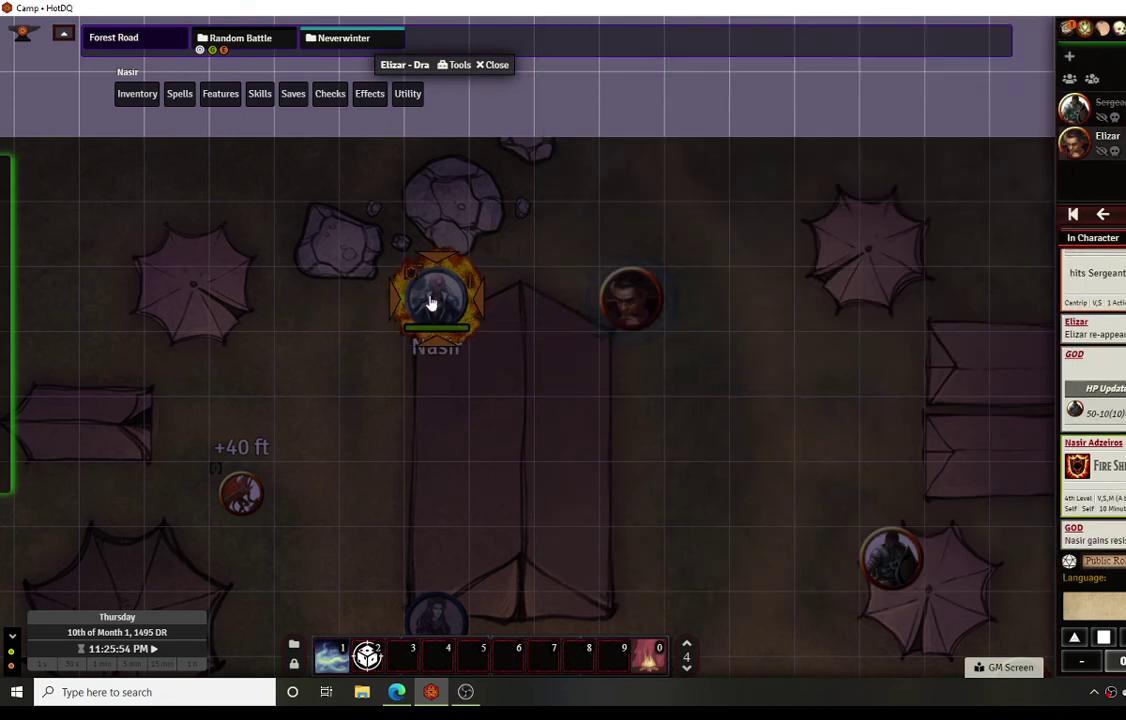
double_click(431, 303)
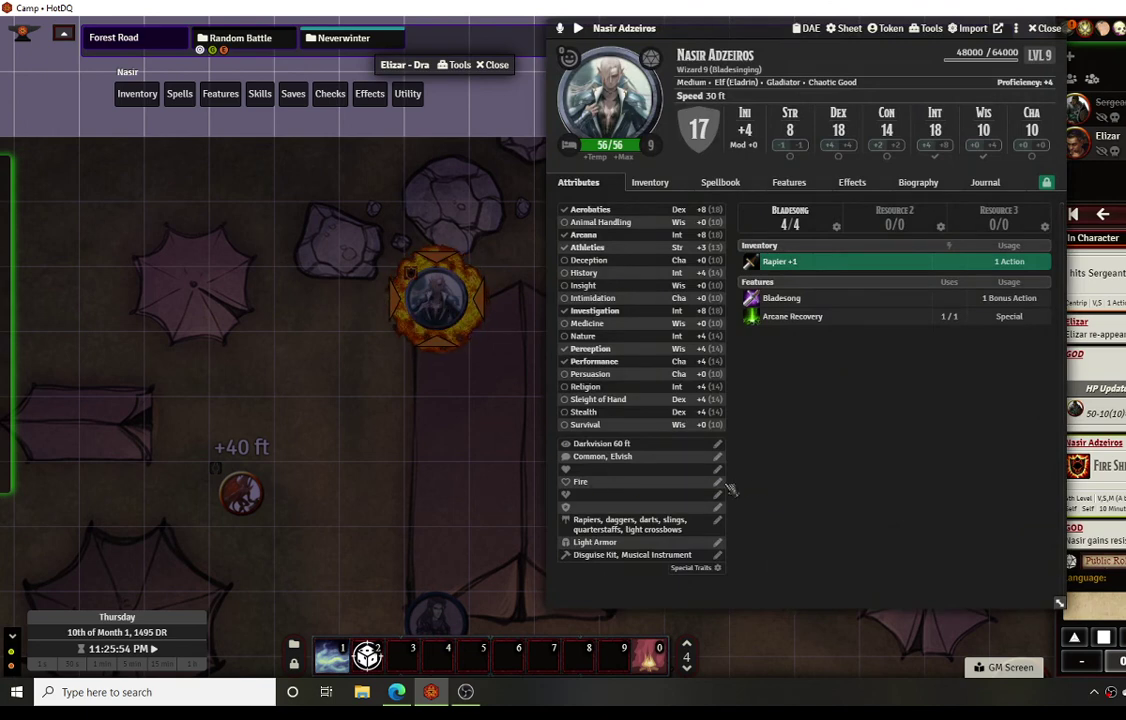
click(1045, 29)
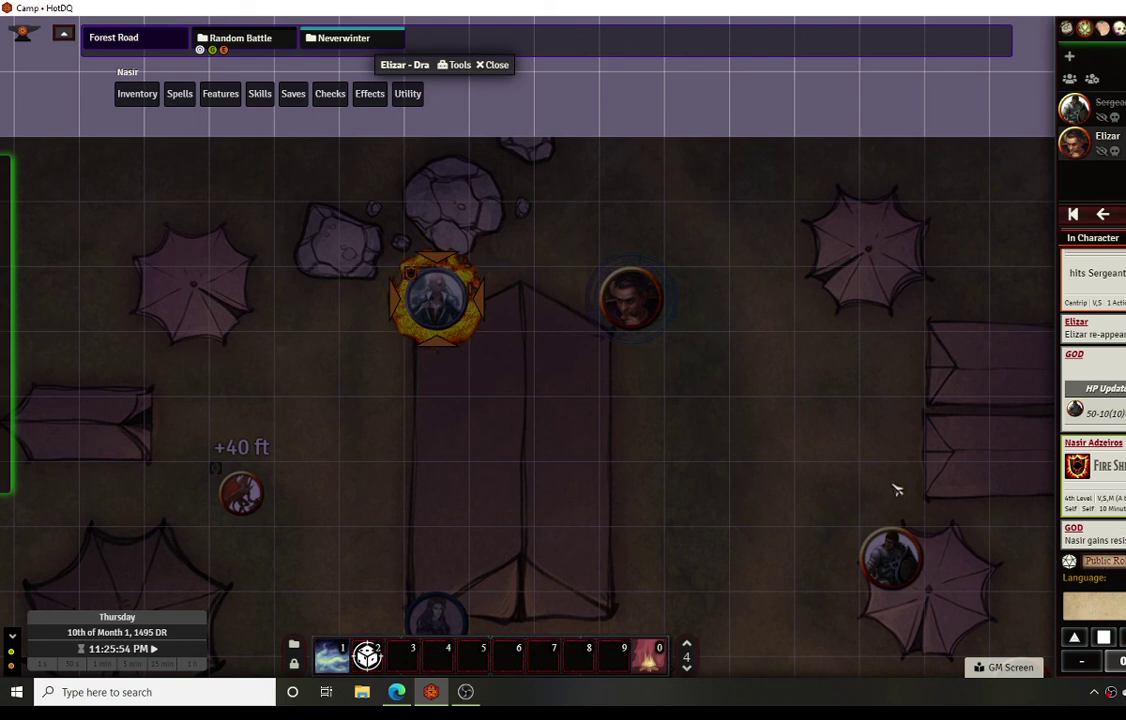
key(alt)
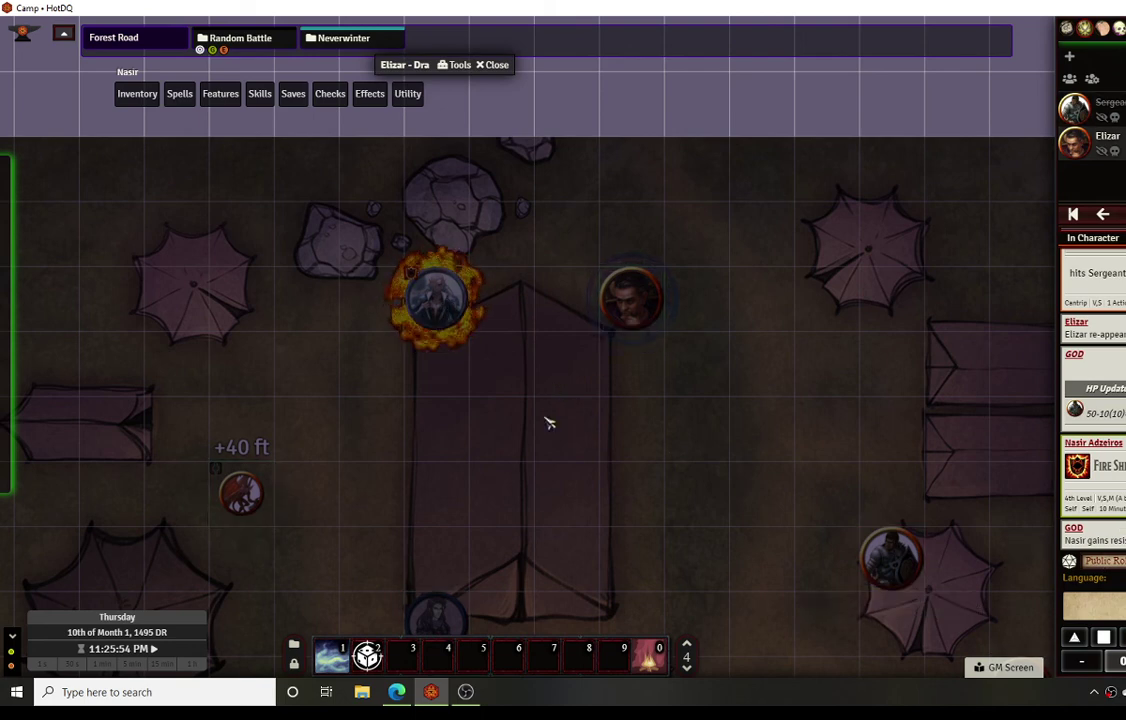
click(729, 452)
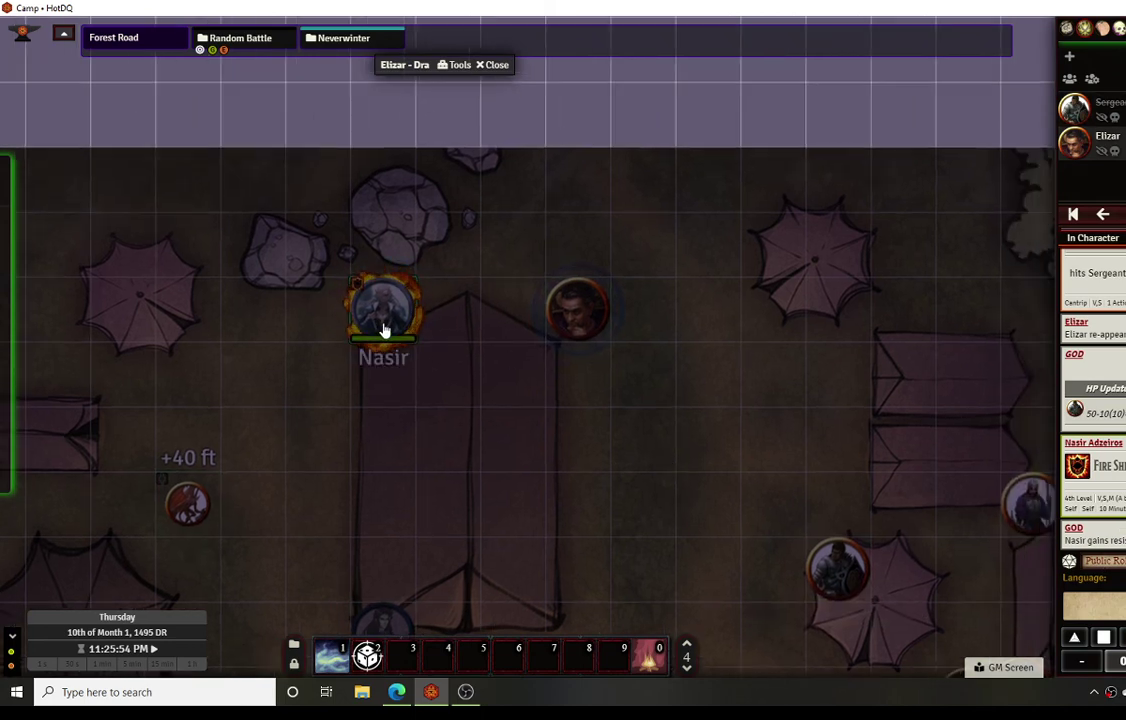